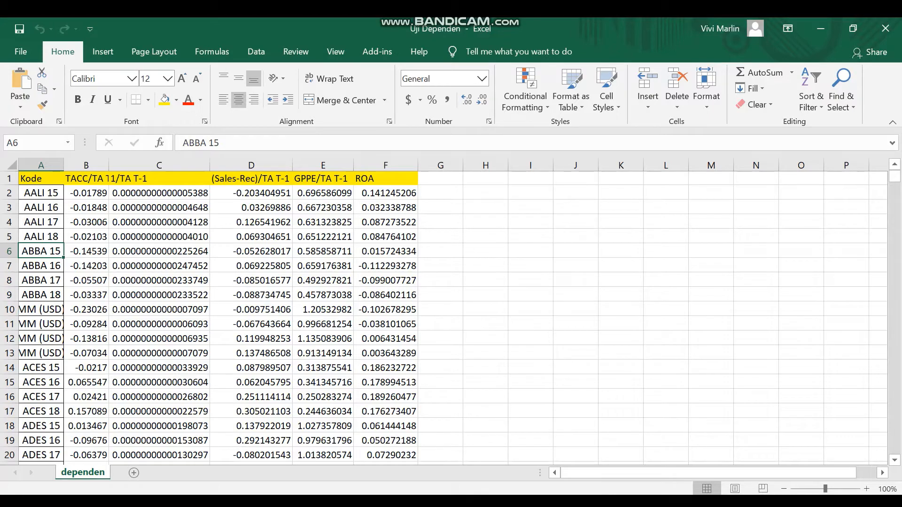
- Switch from the Excel workbook to the empty SPSS Statistics data editor, dismissing the SPSS welcome window
click(86, 251)
click(86, 178)
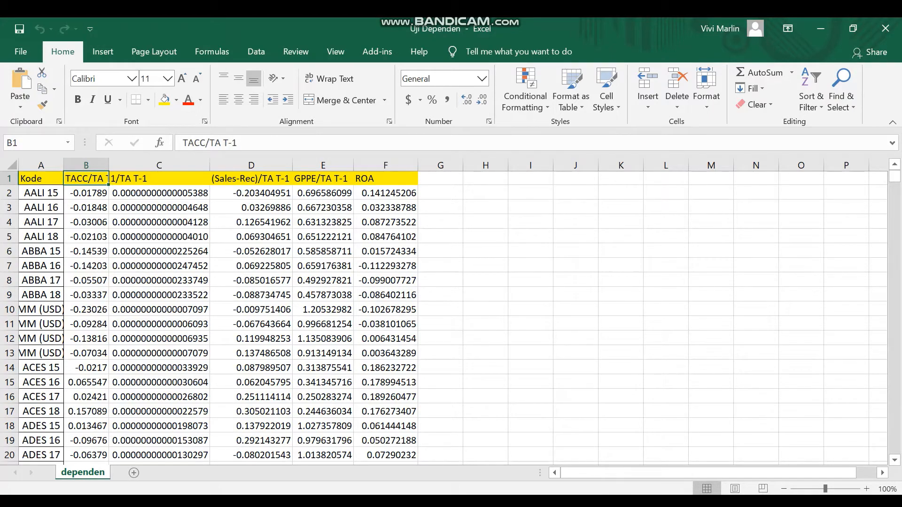
click(542, 505)
mouse_move(577, 505)
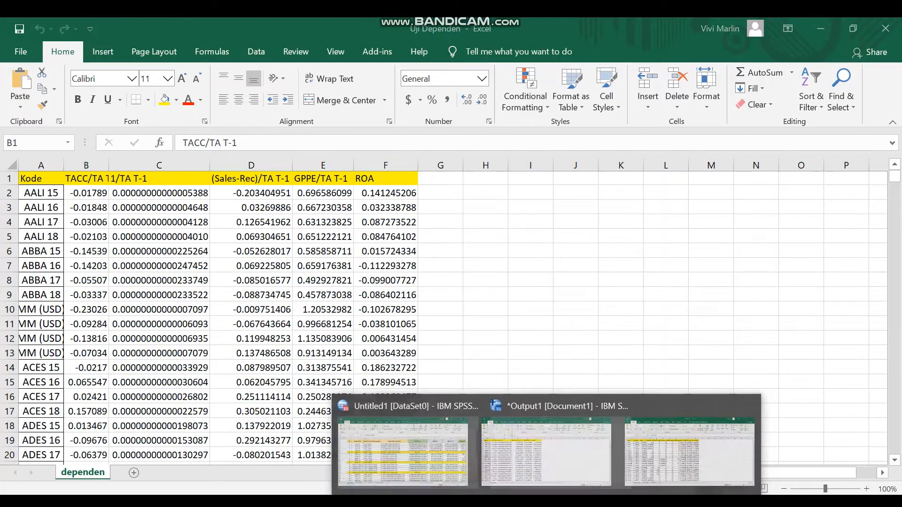
click(510, 455)
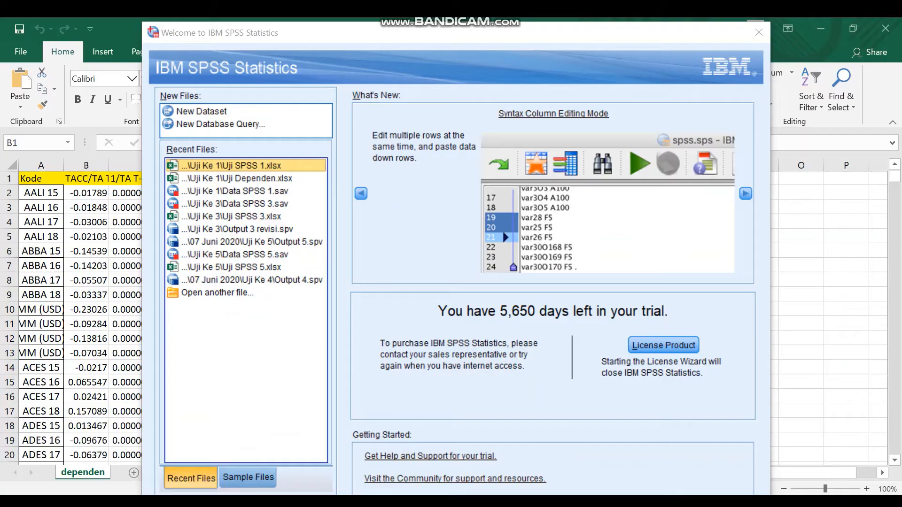
key(Escape)
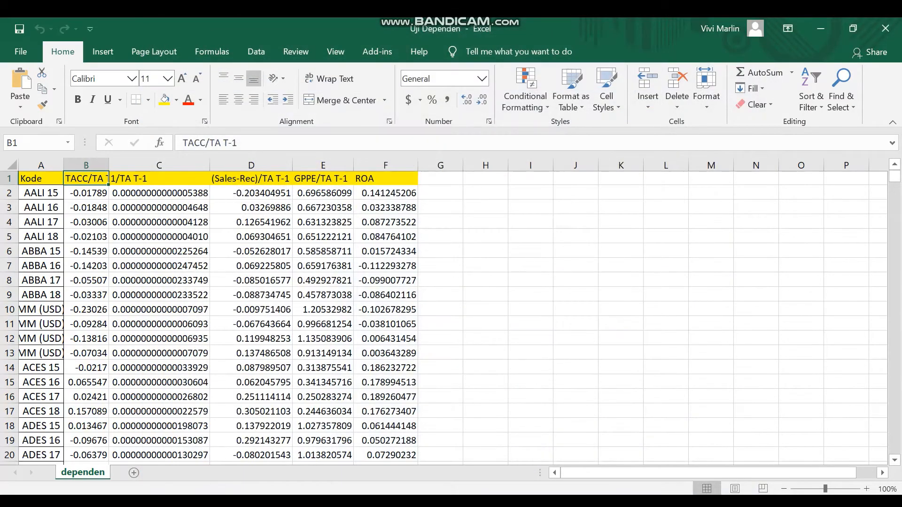
mouse_move(577, 505)
click(509, 455)
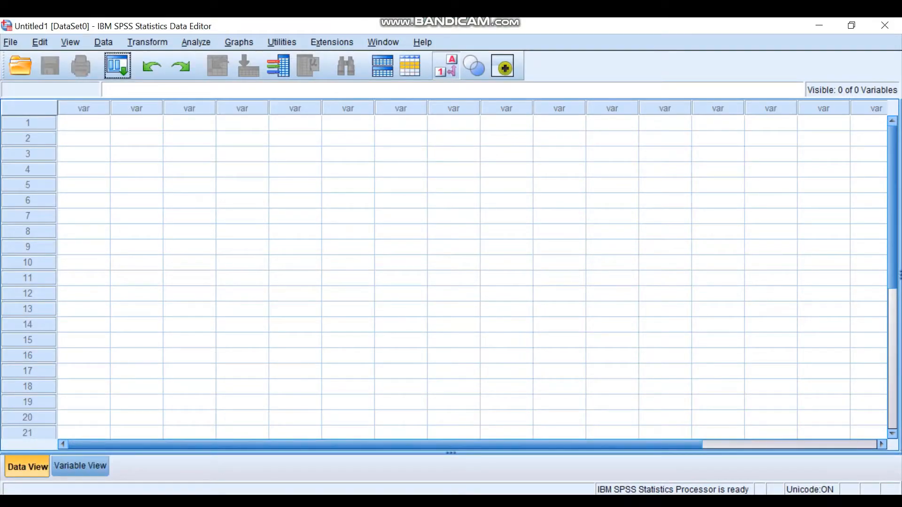
- Open the Excel file Uji Dependen.xlsx from the Uji Ke 1 folder, reading variable names from the first row of the dependen worksheet
click(11, 42)
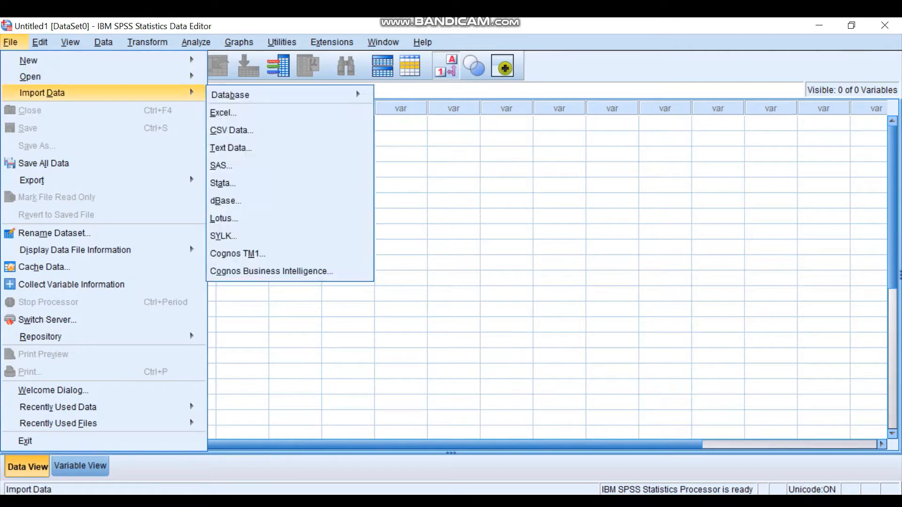
mouse_move(103, 77)
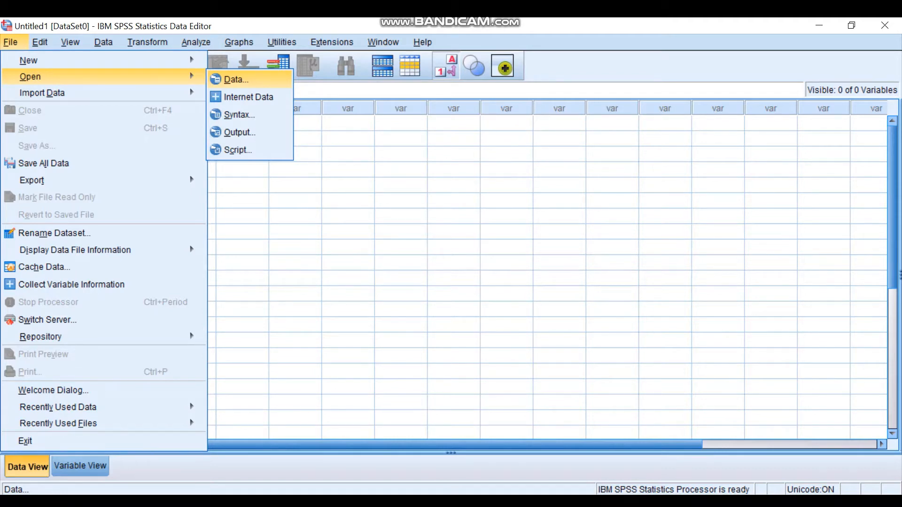
click(237, 79)
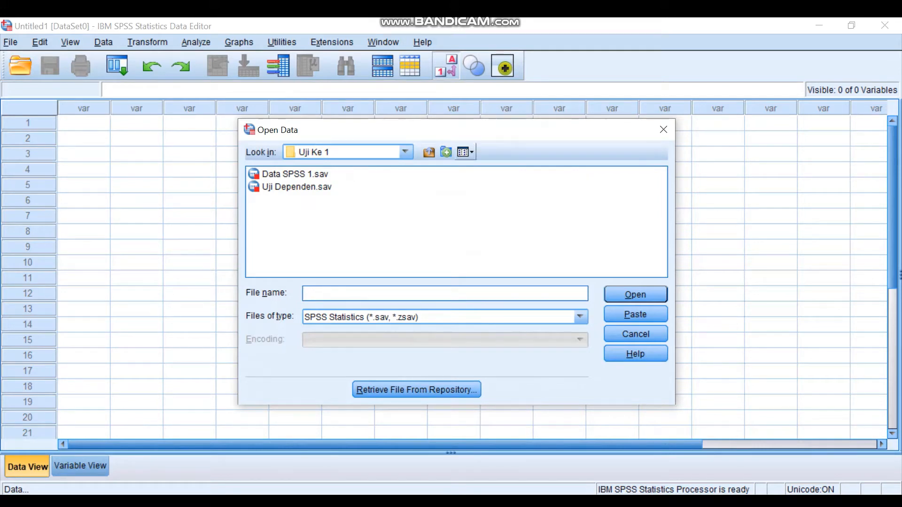
click(295, 175)
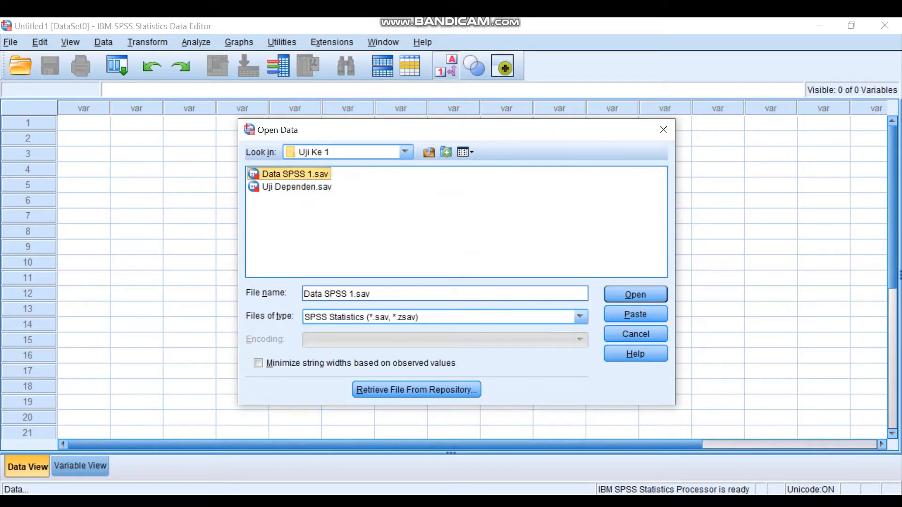
click(580, 317)
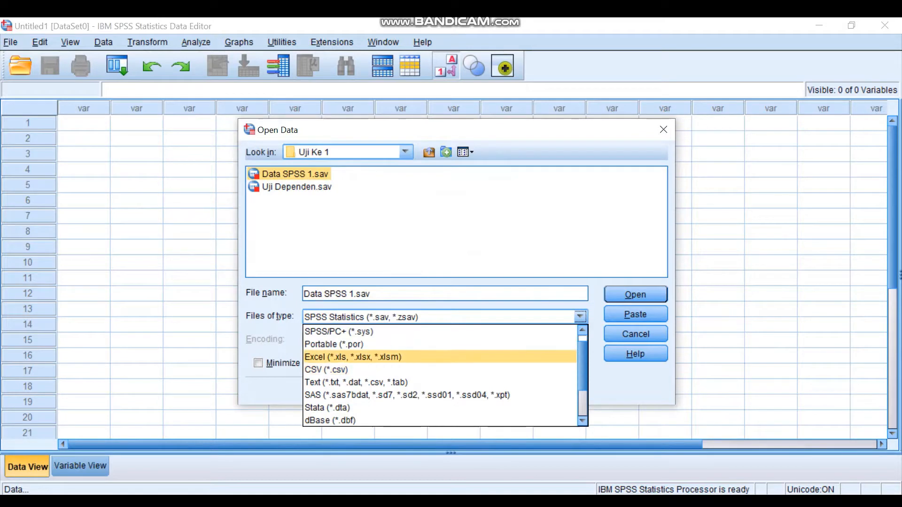
click(376, 357)
click(297, 174)
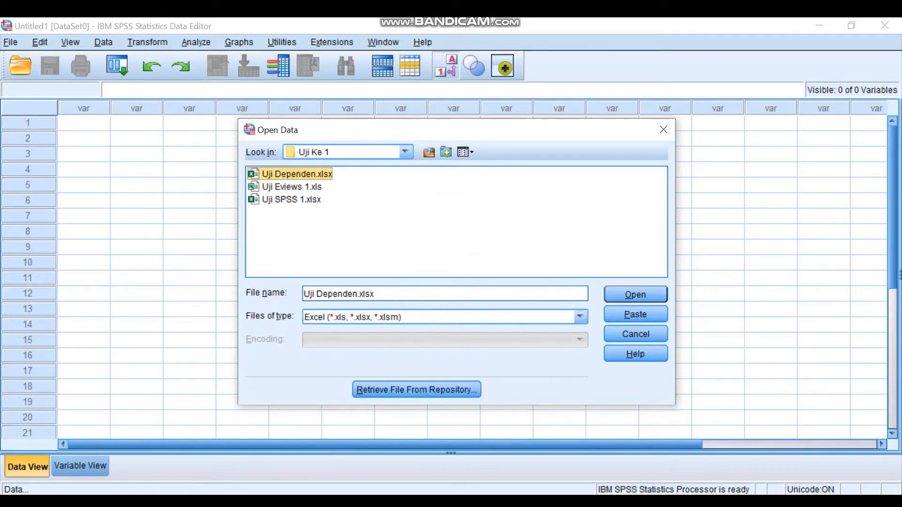
key(Return)
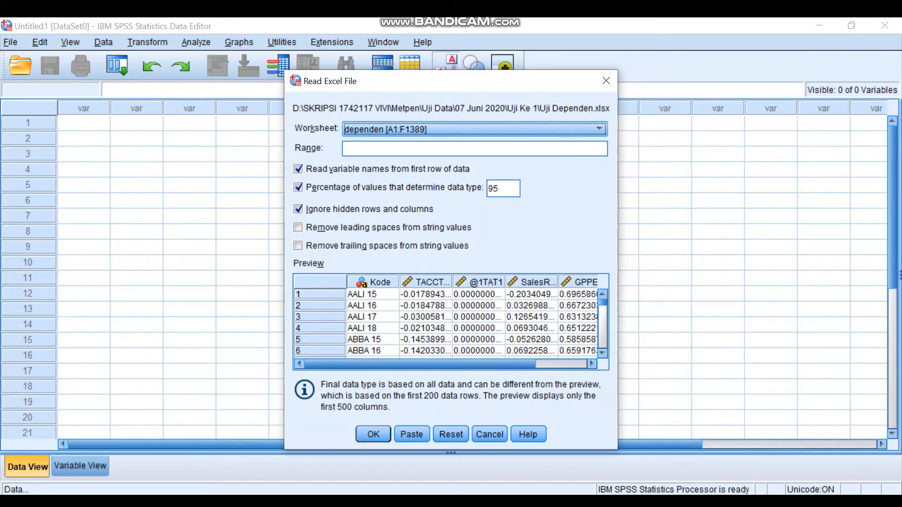
click(373, 435)
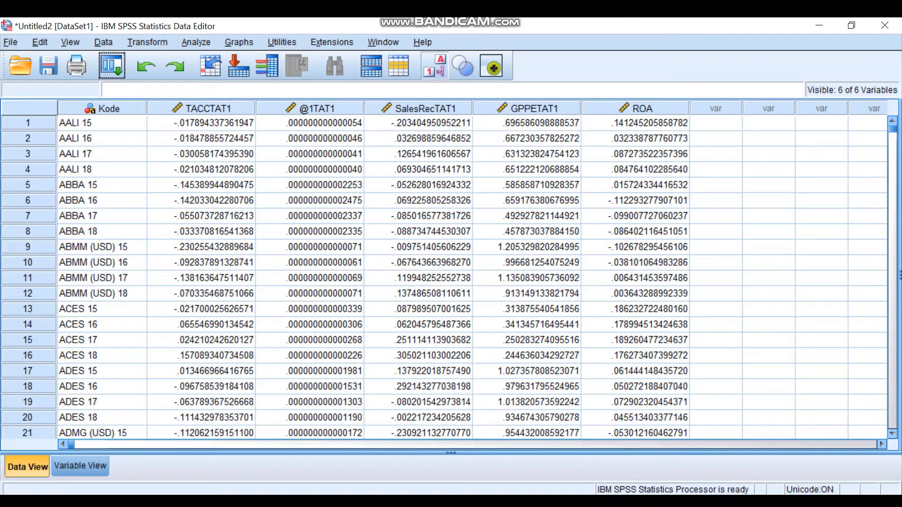
- Start a linear regression analysis with TACC/TA T-1 as the dependent variable
click(196, 42)
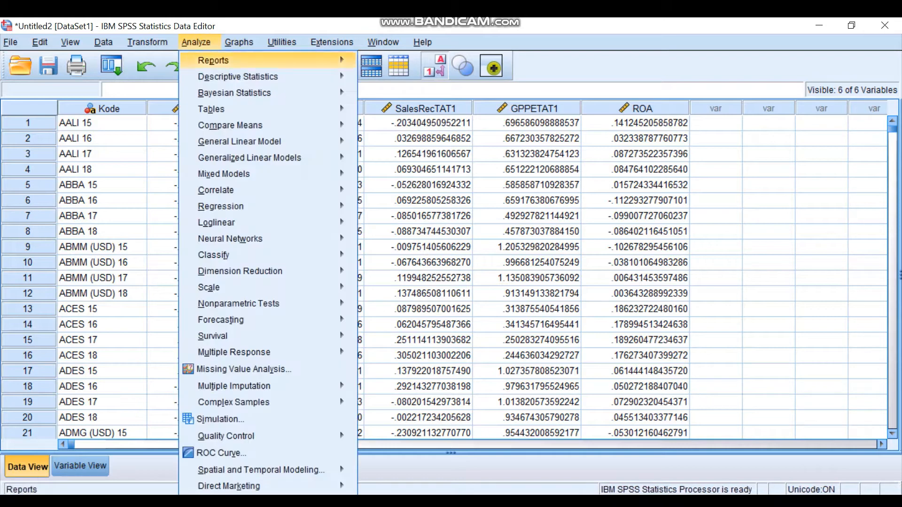
mouse_move(221, 206)
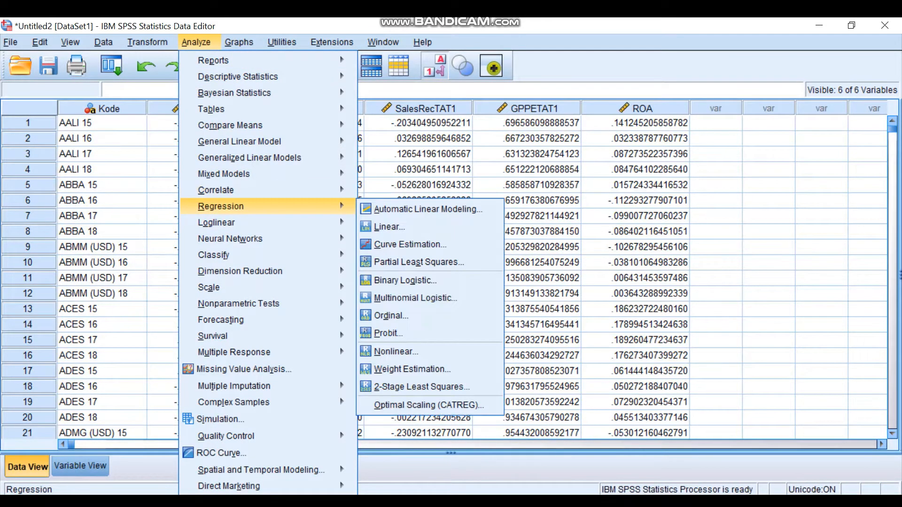
click(389, 227)
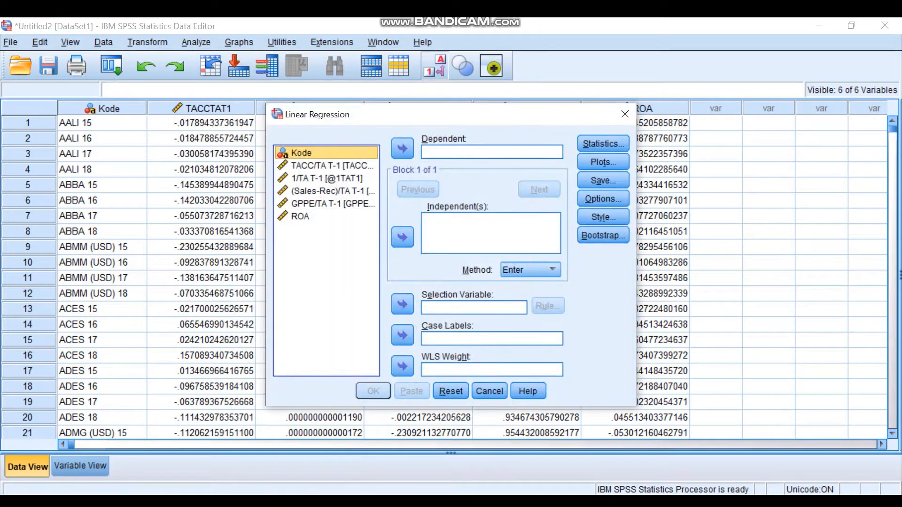
click(326, 166)
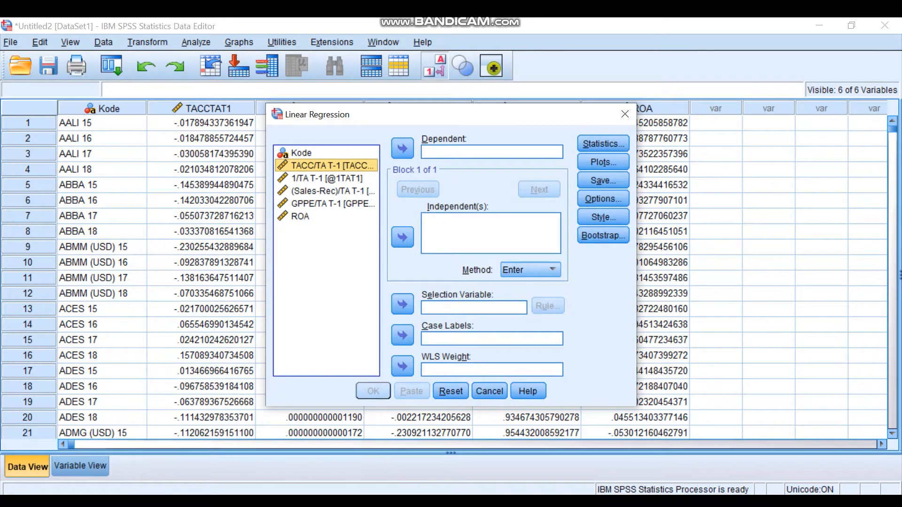
click(403, 148)
- Add 1/TA T-1, (Sales-Rec)/TA T-1, GPPE/TA T-1 and ROA as the independent variables of the regression
click(327, 166)
key(shift+Down)
key(shift+Down)
key(shift+Down)
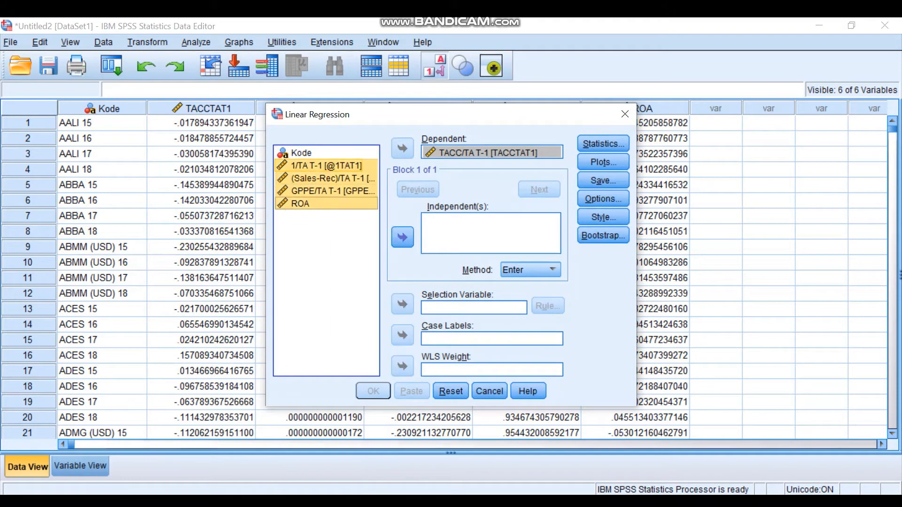
click(403, 237)
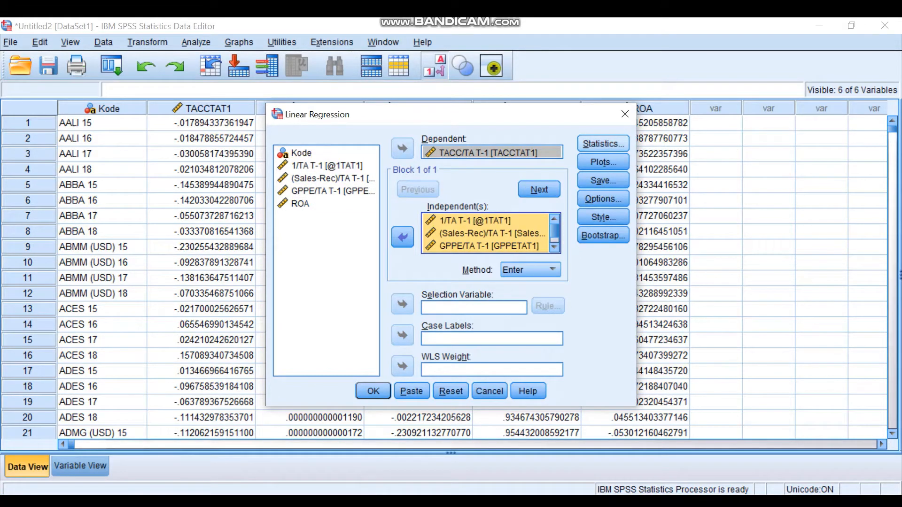
- Include collinearity diagnostics and the Durbin-Watson test in the regression statistics
click(604, 144)
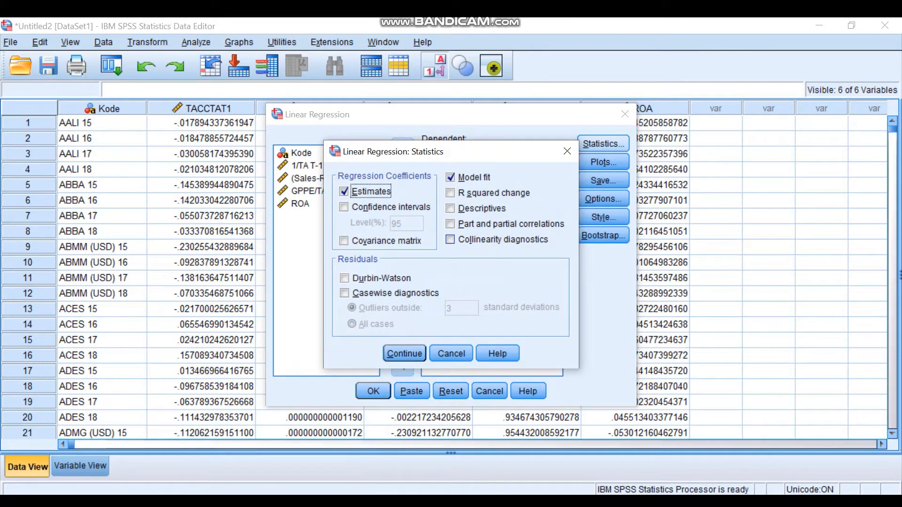
click(451, 240)
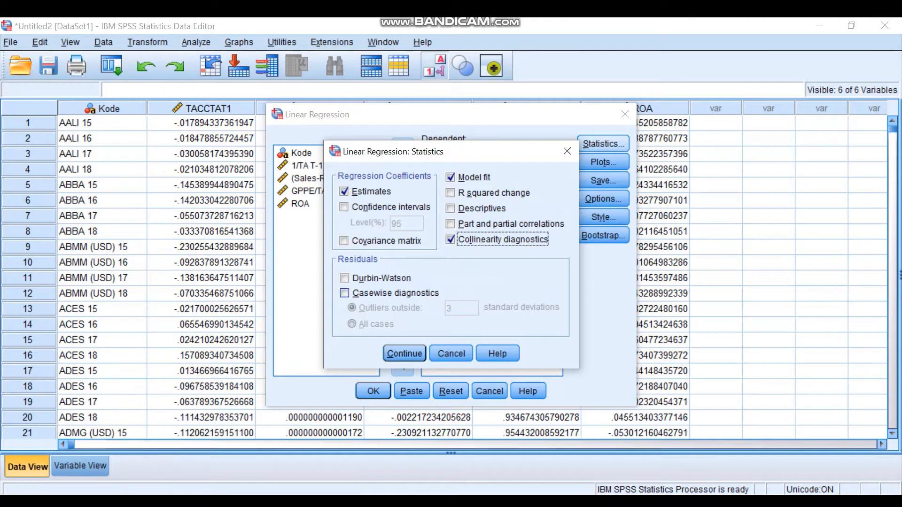
click(344, 279)
click(404, 353)
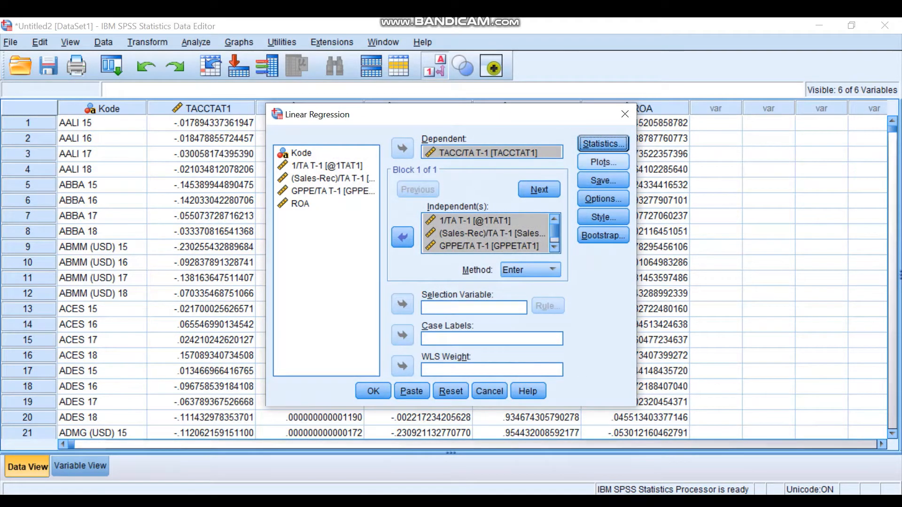
- Set up a regression scatter plot with *SRESID on Y and *ZPRED on X, and include the normal probability plot
click(603, 162)
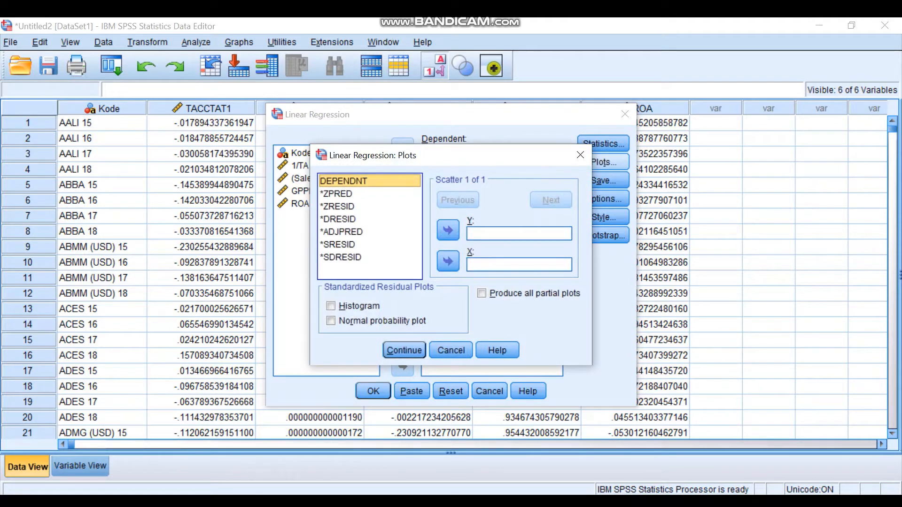
click(339, 245)
click(448, 231)
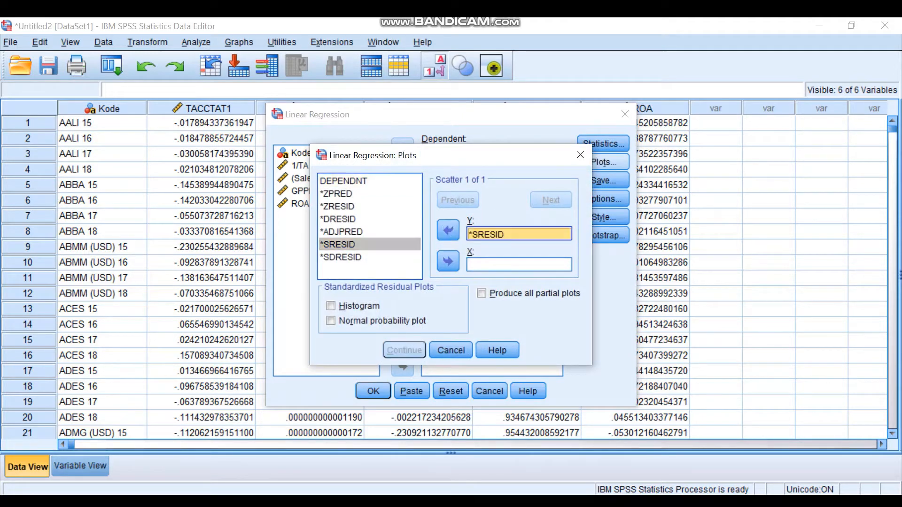
click(337, 194)
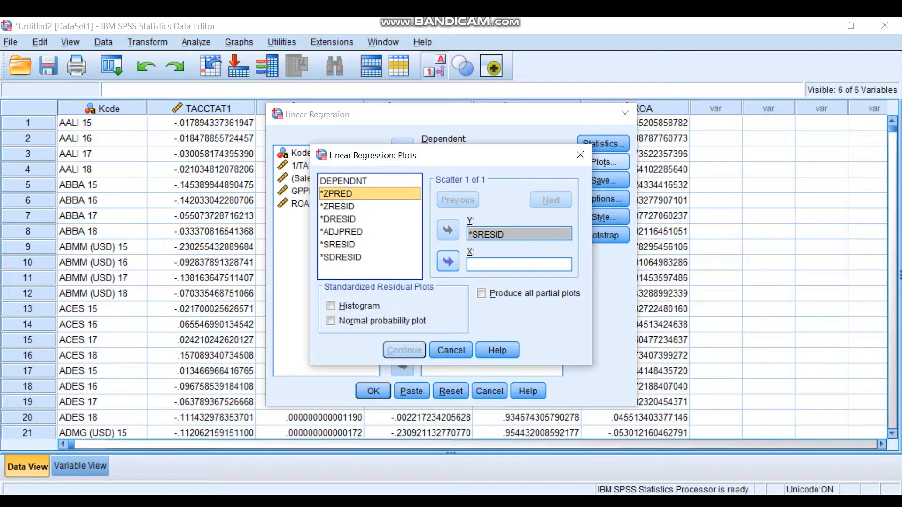
click(448, 262)
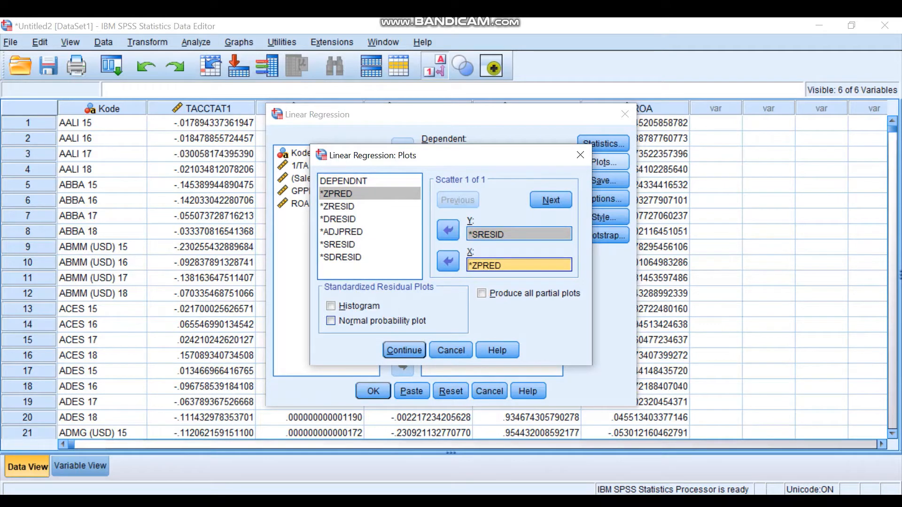
click(332, 321)
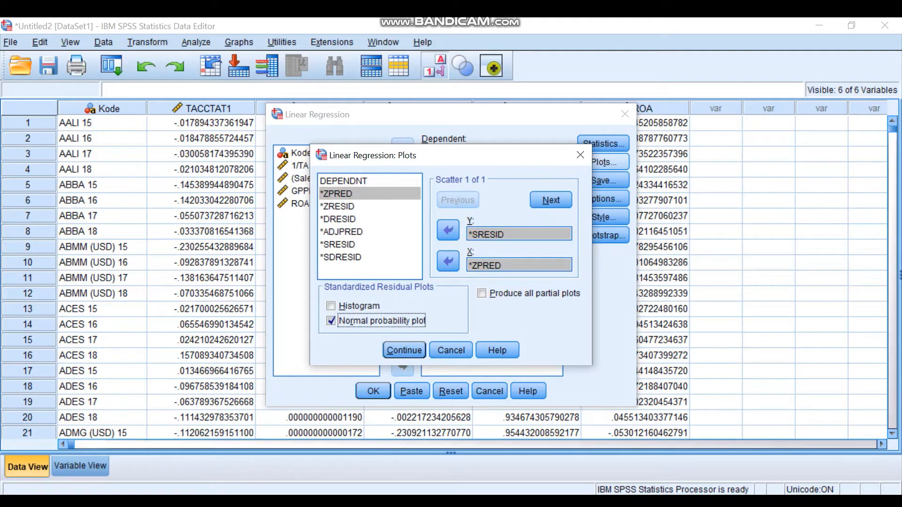
click(404, 350)
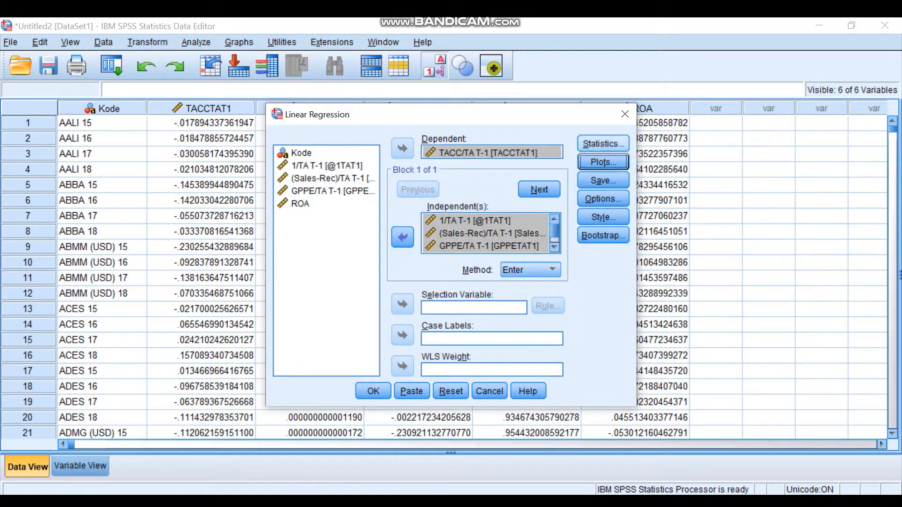
- Save the unstandardized and studentized deleted residuals as new variables and run the regression
click(603, 180)
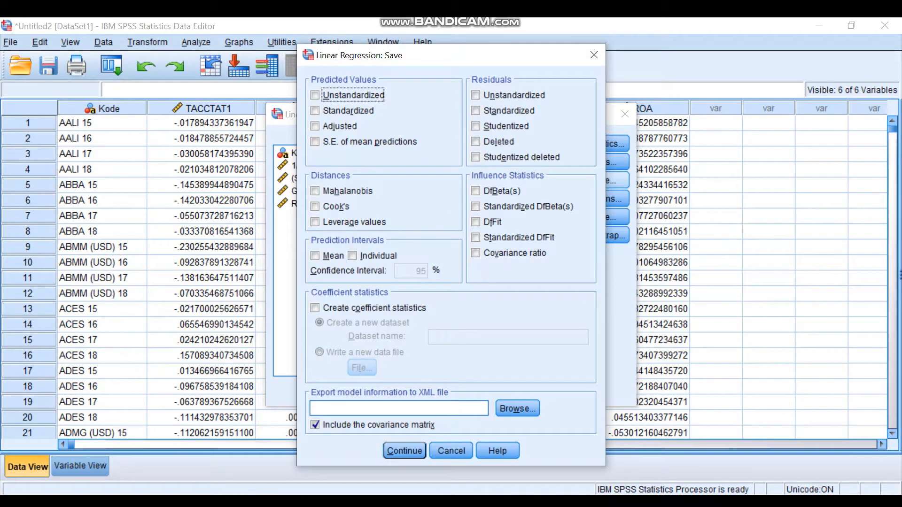
click(476, 94)
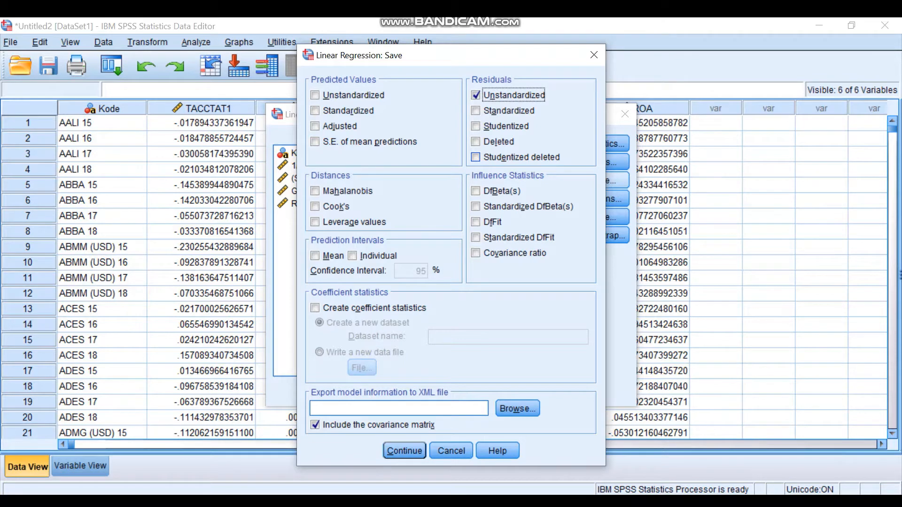
click(475, 157)
click(404, 451)
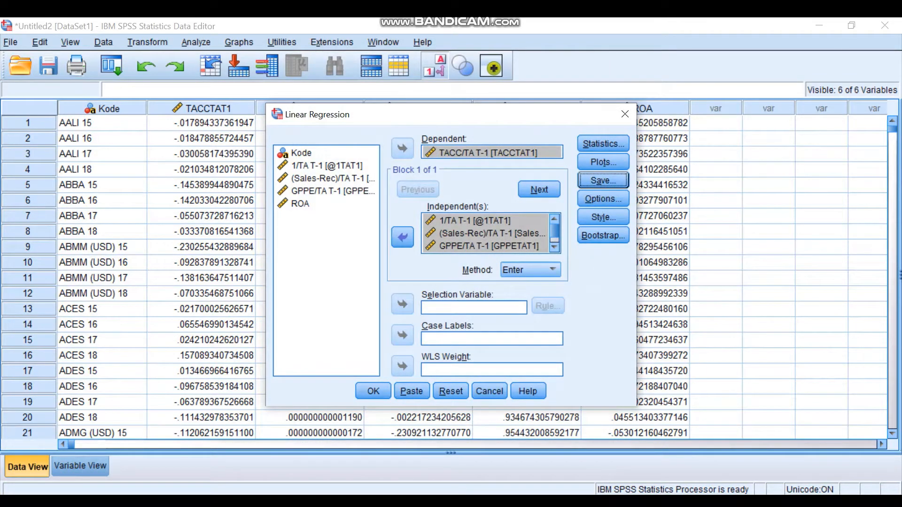
click(374, 392)
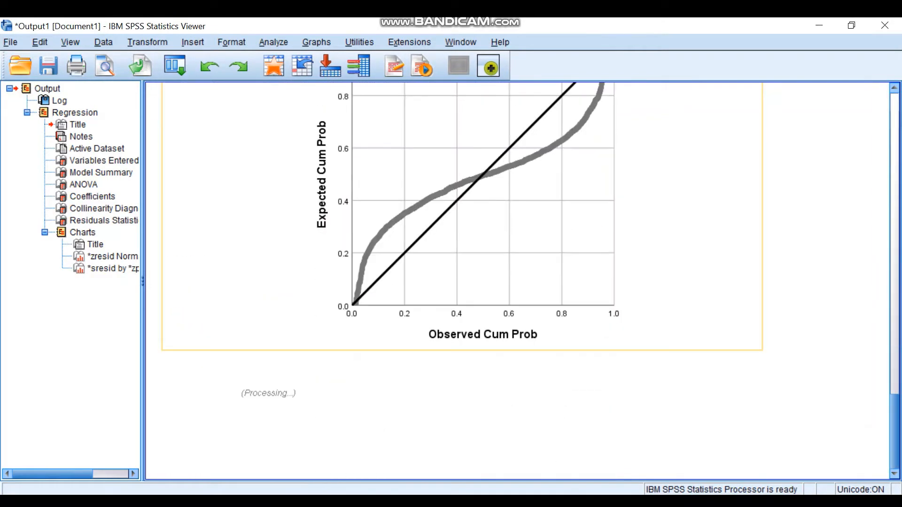
- Review the regression output, and examine the saved residual columns RES_1 and SDR_1 in the dataset
scroll(461, 413, down, 5)
scroll(460, 413, up, 20)
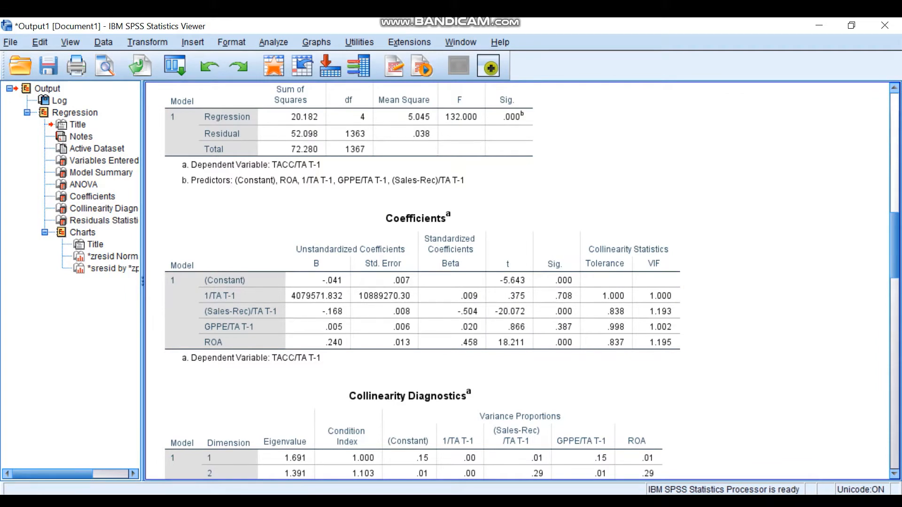
click(663, 451)
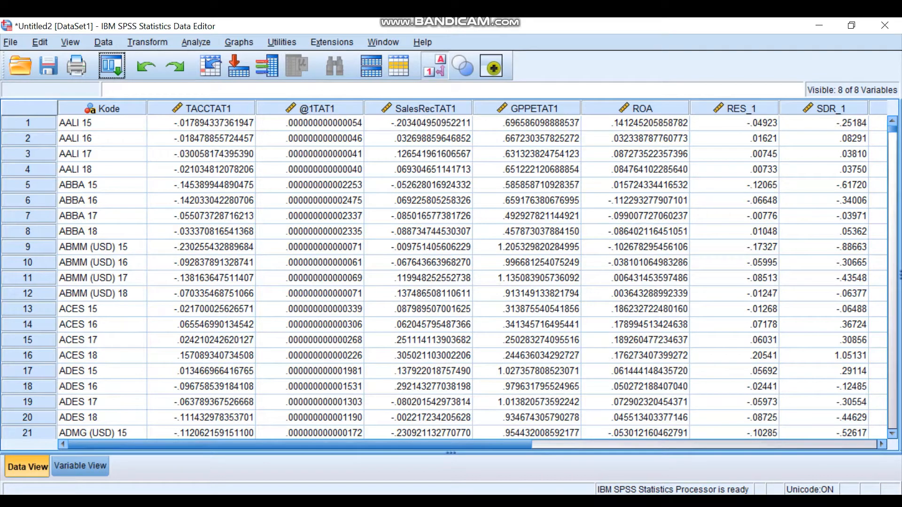
click(734, 109)
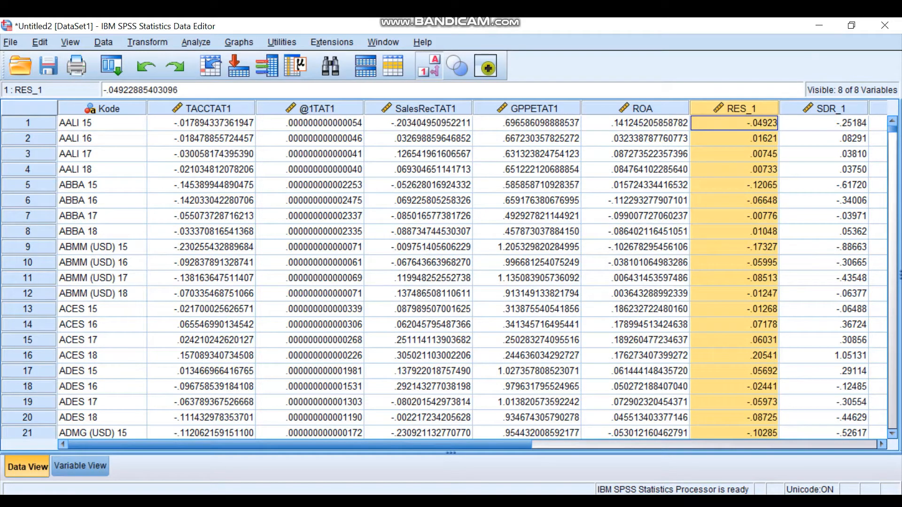
click(825, 109)
click(735, 108)
click(735, 123)
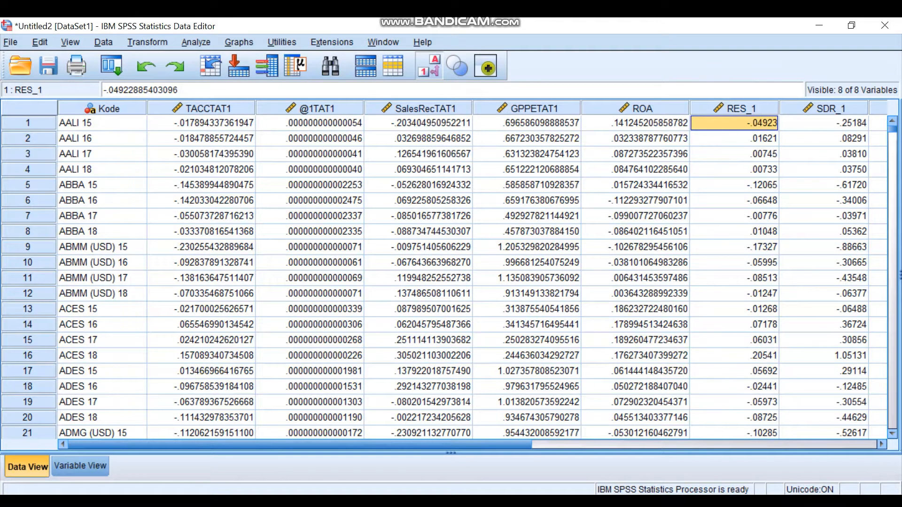
click(734, 108)
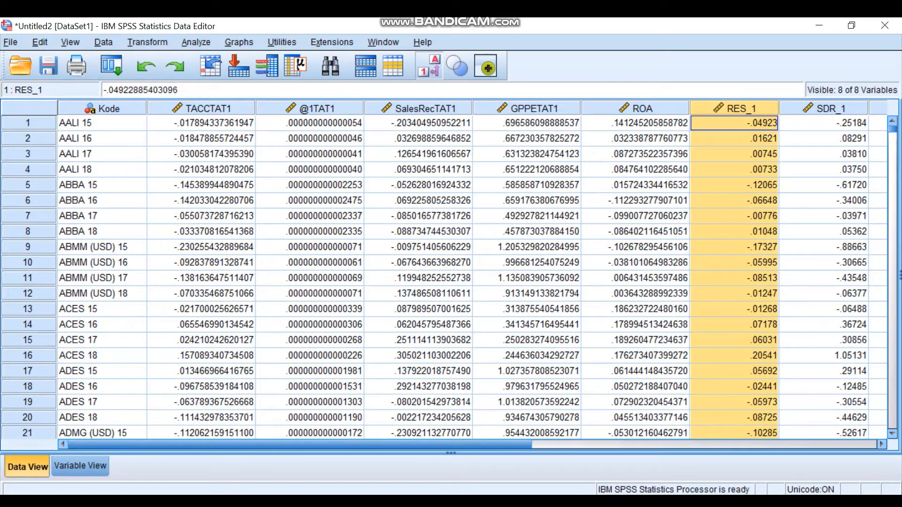
- Switch to the Uji SPSS 1 workbook in Excel and check the DA column and independent variables on the Independen sheet
click(540, 502)
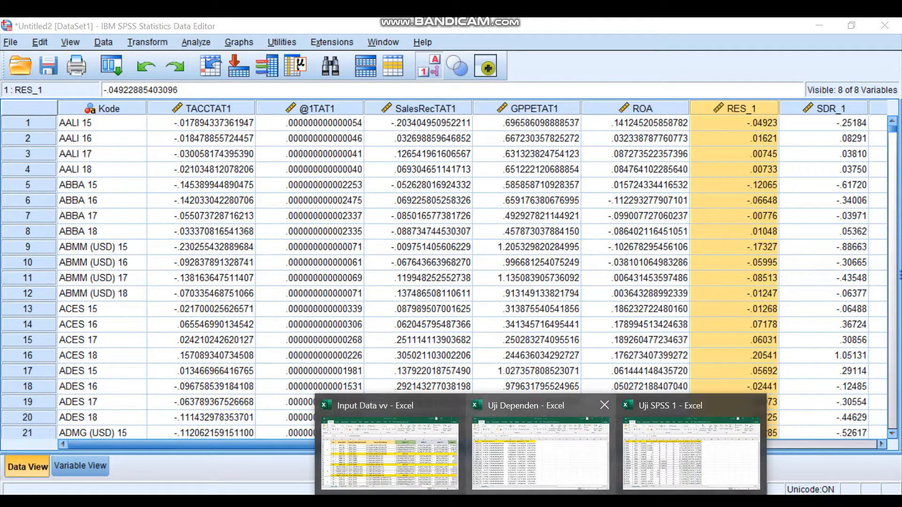
click(691, 453)
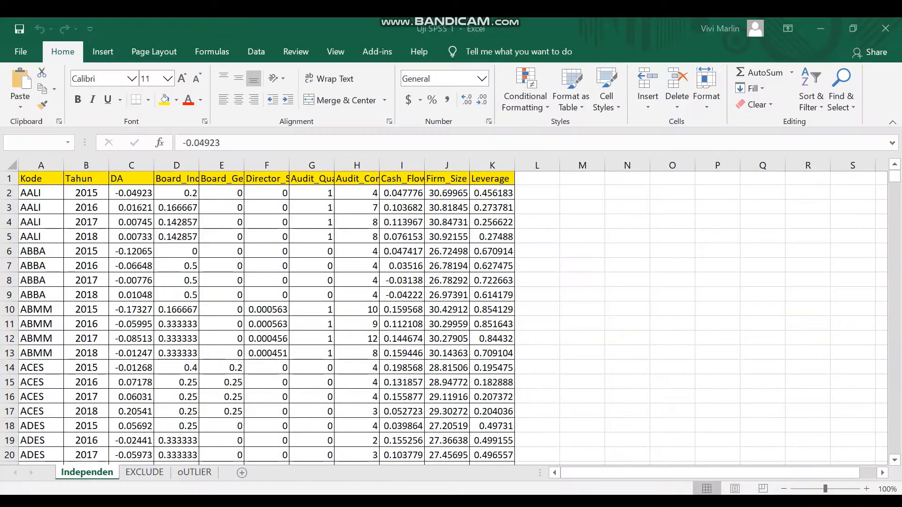
key(Left)
key(Right)
key(Right)
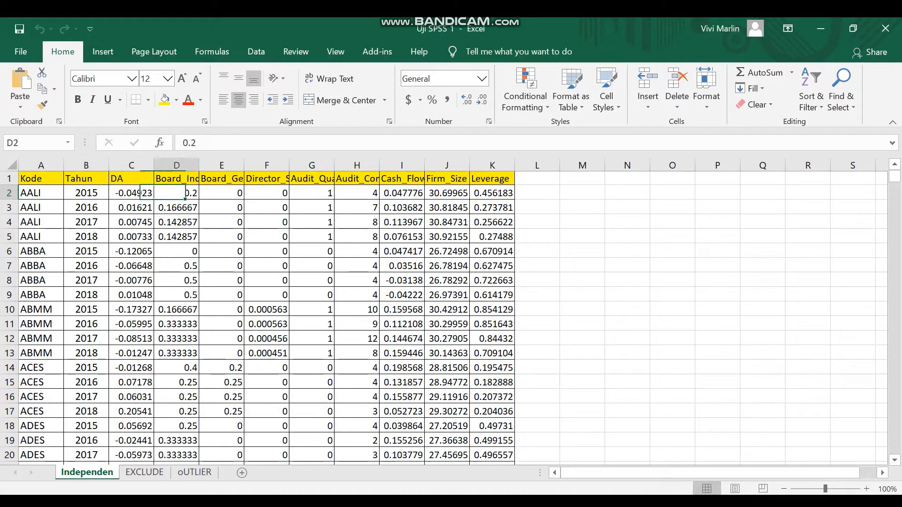
key(Right)
key(Right)
key(Right)
key(Right)
key(Right)
key(Right)
key(Right)
key(Left)
key(Left)
key(Left)
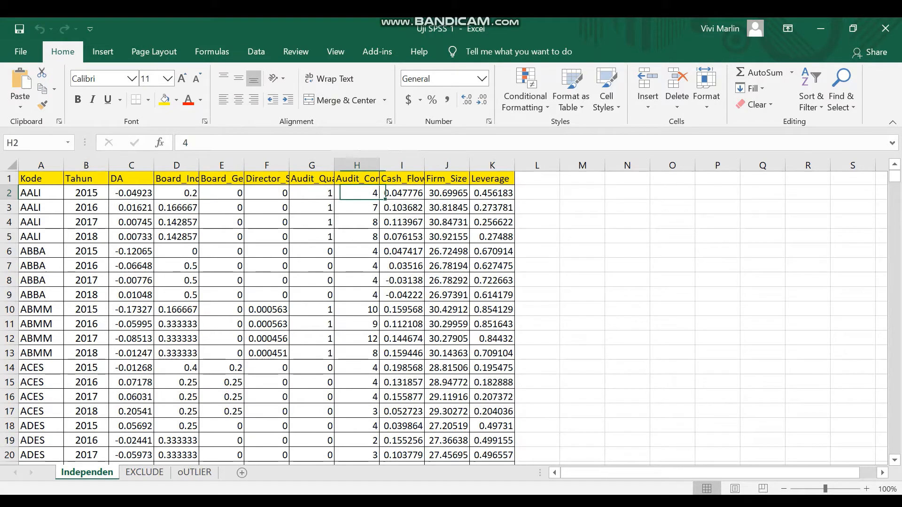
key(Left)
key(Left)
key(Left)
key(Left)
key(Left)
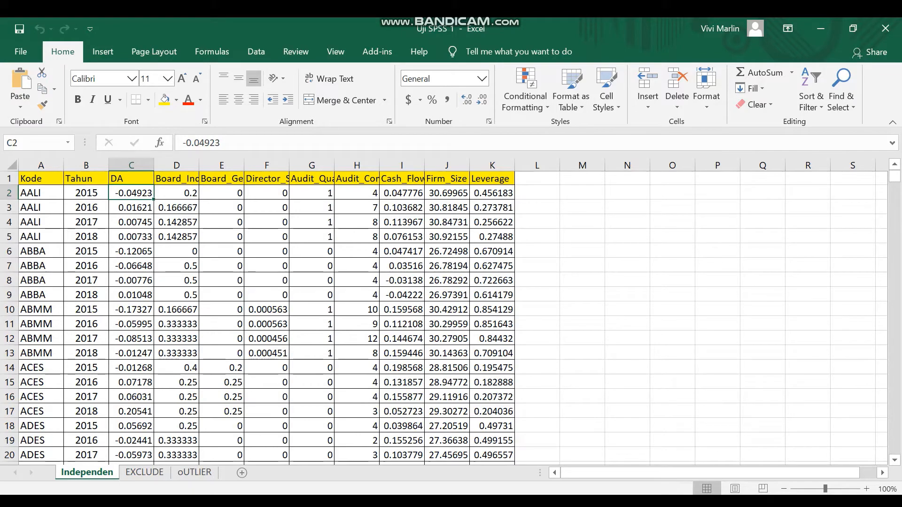
- Back in SPSS, import the Independen worksheet from the Excel file Uji SPSS 1.xlsx, reading variable names from the first row
mouse_move(577, 503)
click(656, 452)
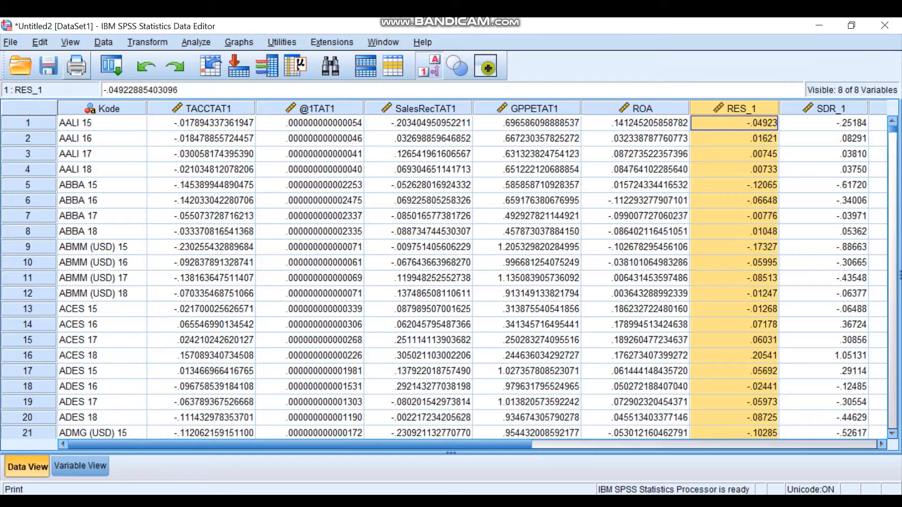
click(11, 42)
mouse_move(30, 77)
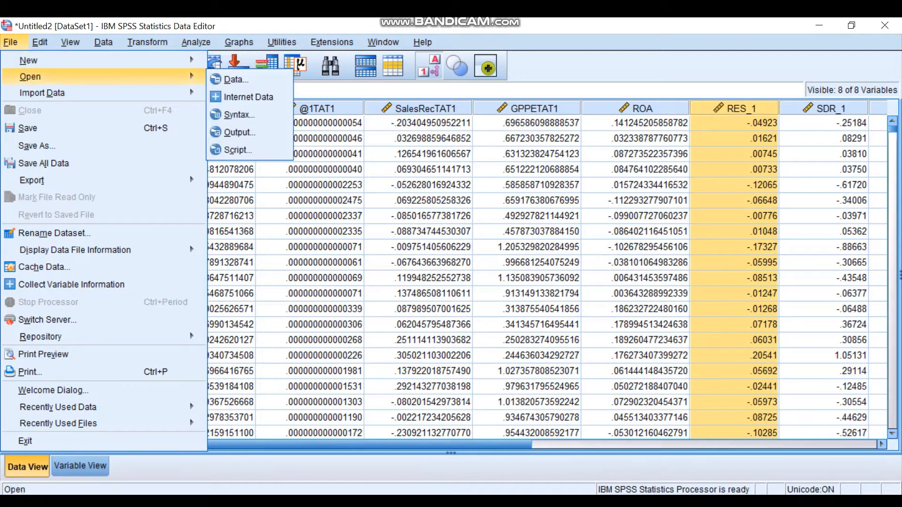
click(235, 79)
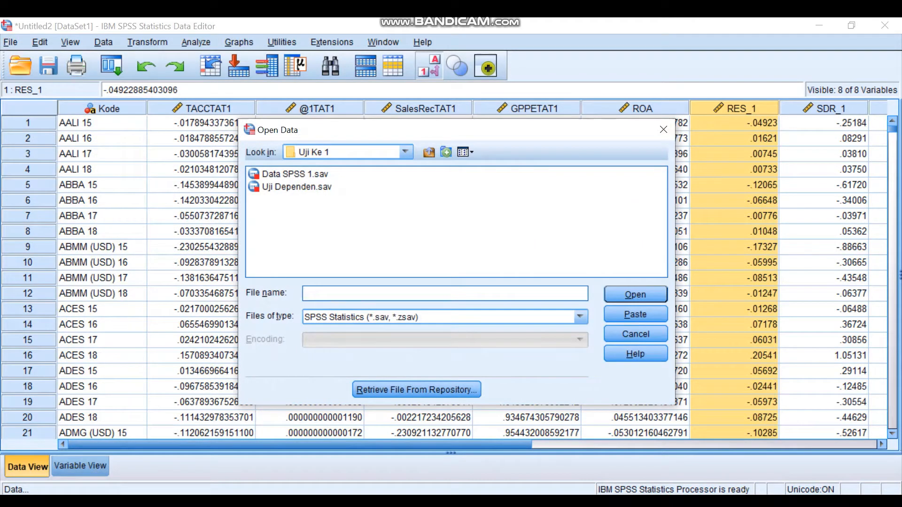
click(580, 317)
click(441, 357)
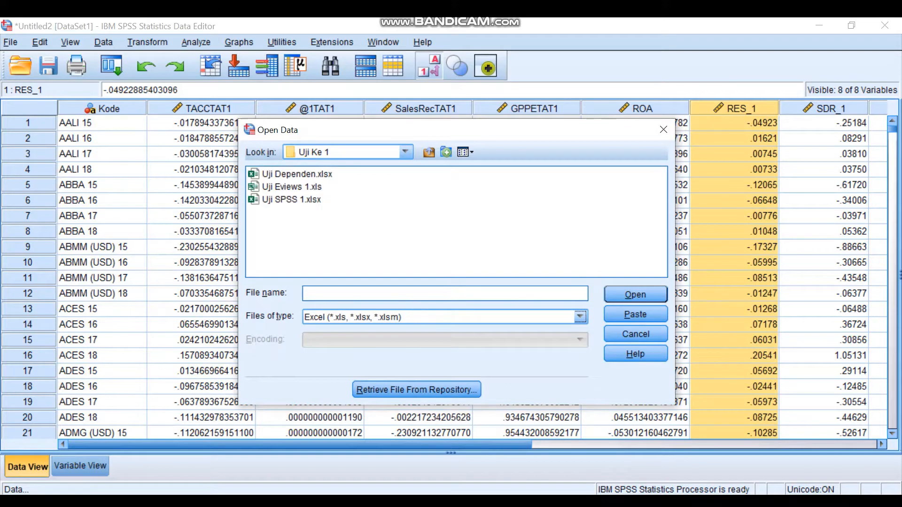
click(291, 199)
click(635, 295)
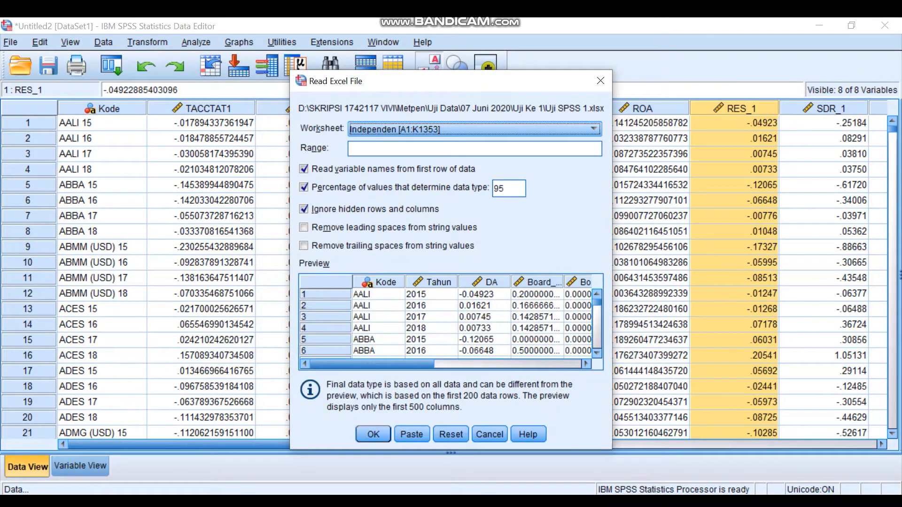
click(374, 435)
- Close the old dataset DataSet1 without saving its changes
mouse_move(577, 502)
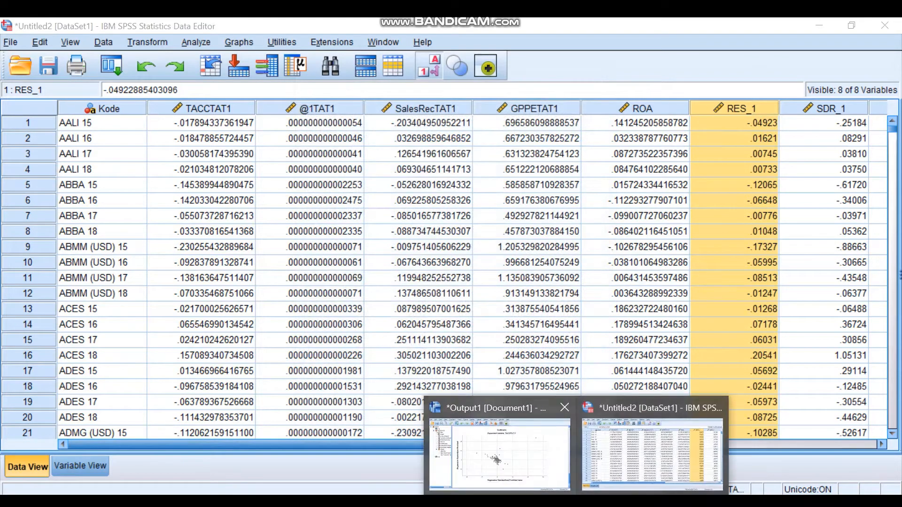
click(583, 451)
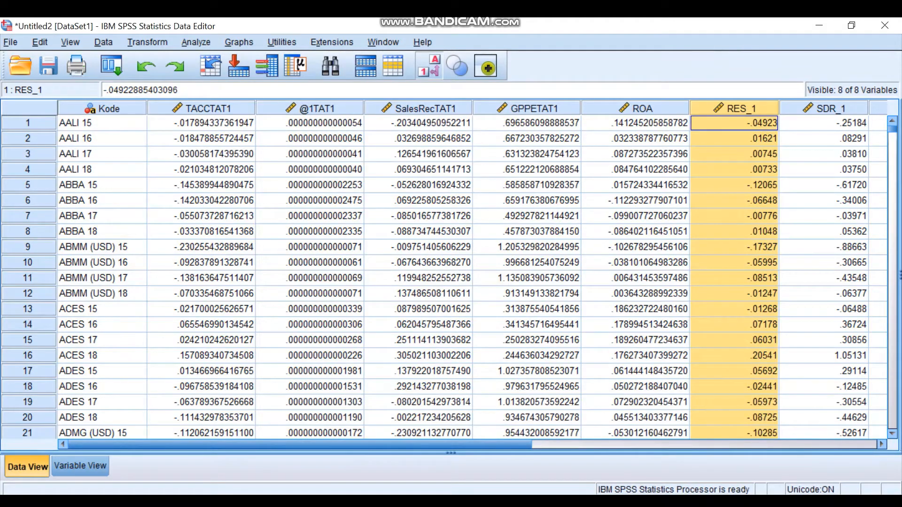
click(577, 501)
click(641, 407)
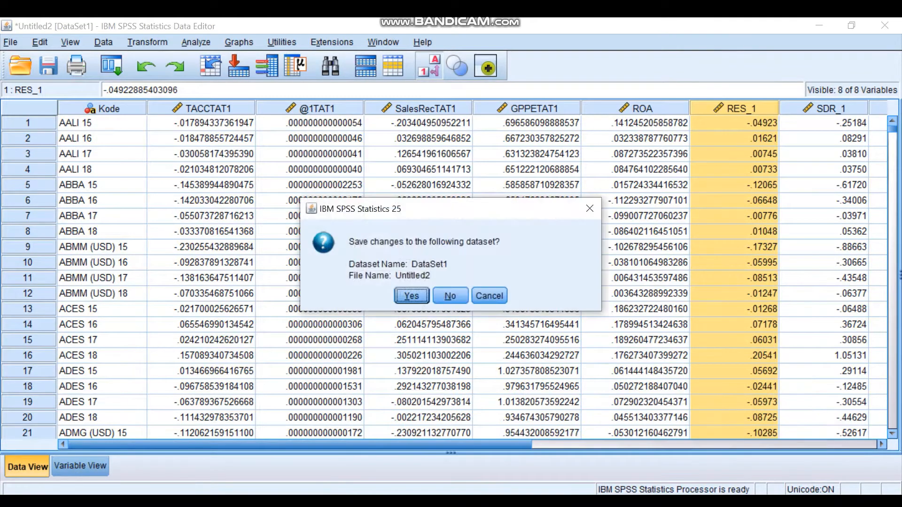
click(450, 296)
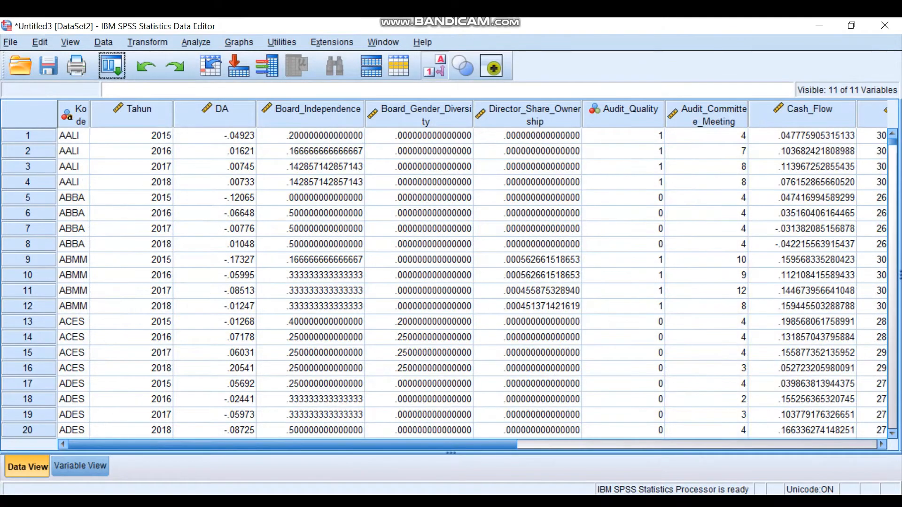
- Close the regression output document without saving it
click(577, 502)
click(499, 451)
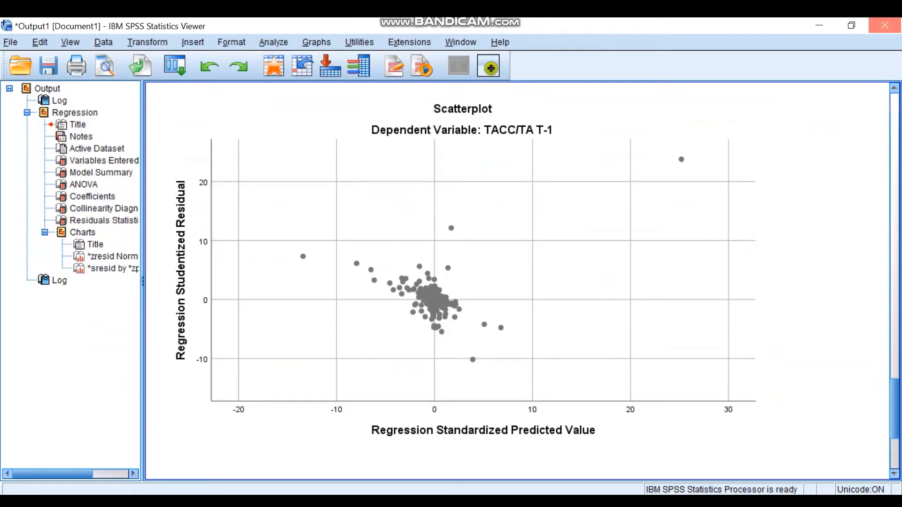
click(885, 25)
click(451, 282)
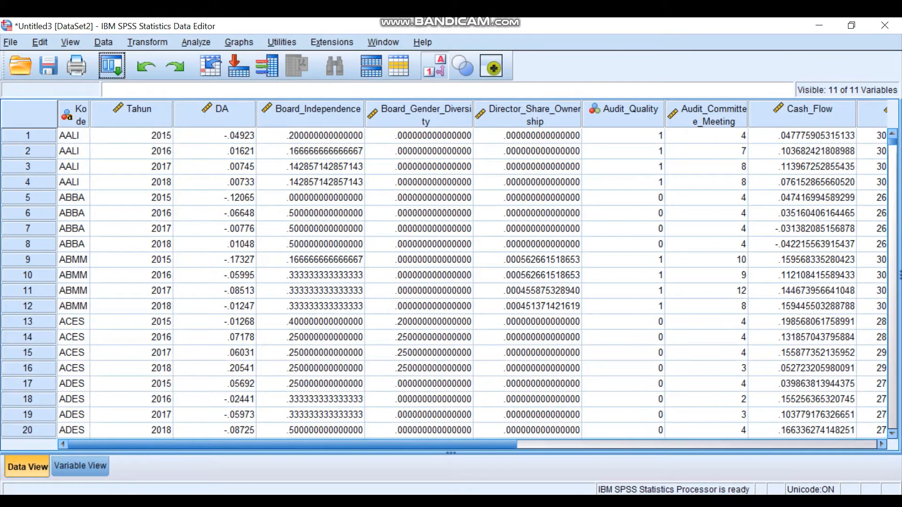
- Label the first two variables of the imported dataset Kode and Tahun, matching their names
click(215, 259)
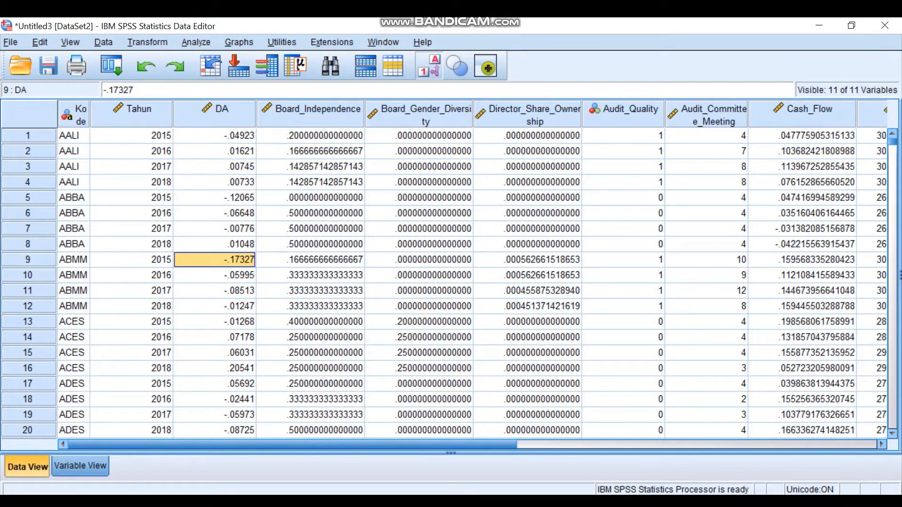
click(80, 466)
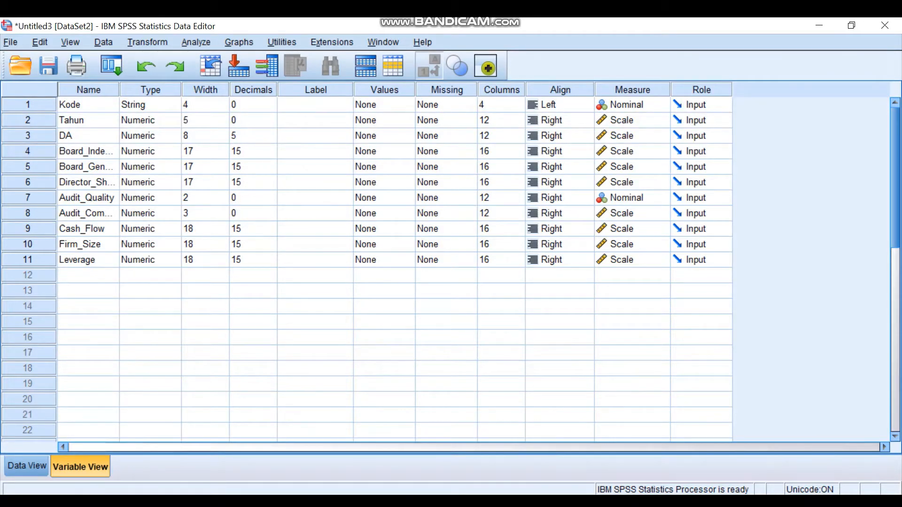
click(315, 105)
text(Kode)
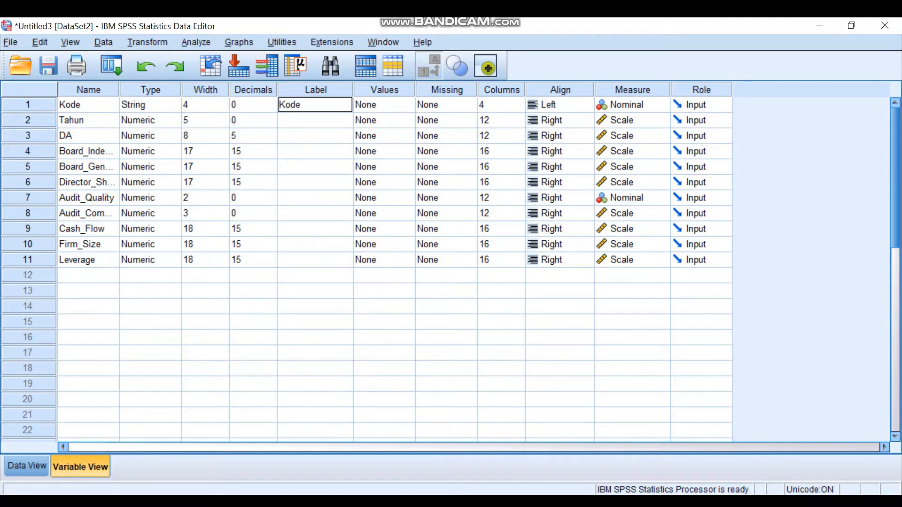
key(Return)
text(Tahun)
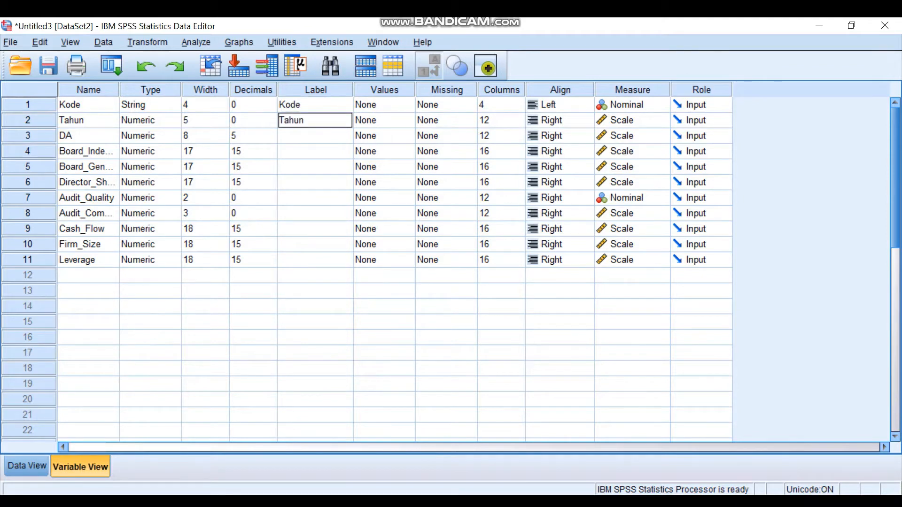
key(Return)
- Label the DA variable "Earnings Management"
text(Earning)
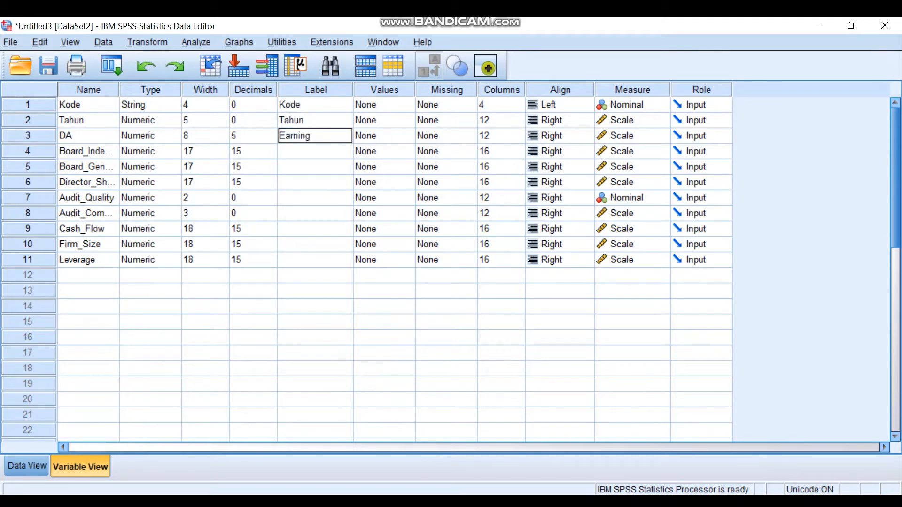
text(s Mange)
key(BackSpace)
key(BackSpace)
text(agement)
key(Return)
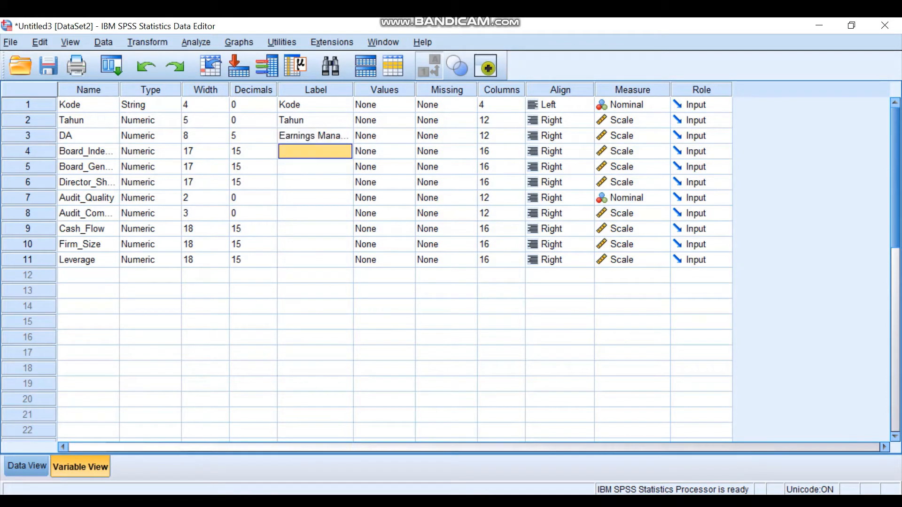
- Label the two board variables "Board Independence" and "Board Gender Diversity"
text(Board Ind)
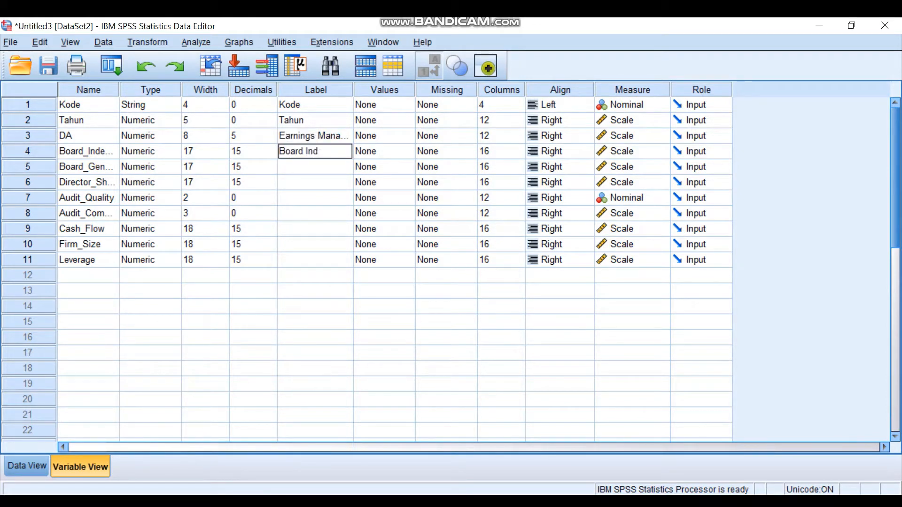
text(ependence)
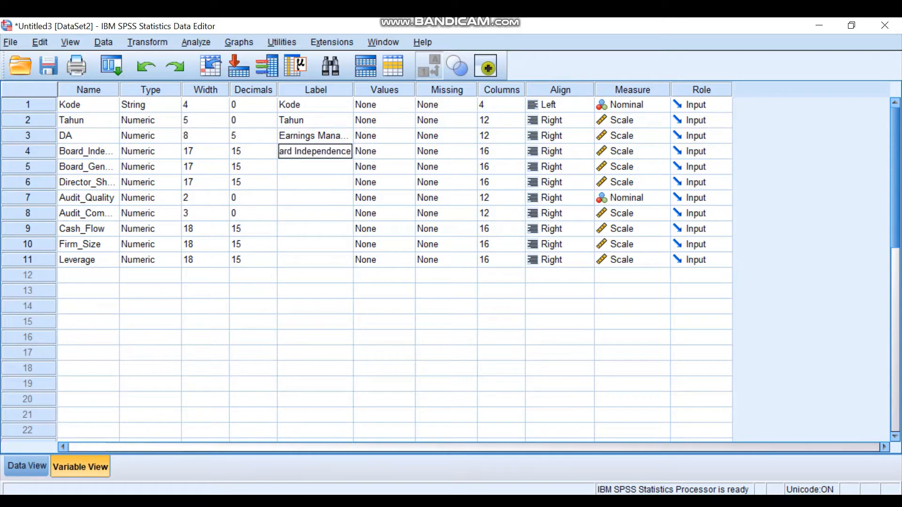
key(Return)
text(Board Ge)
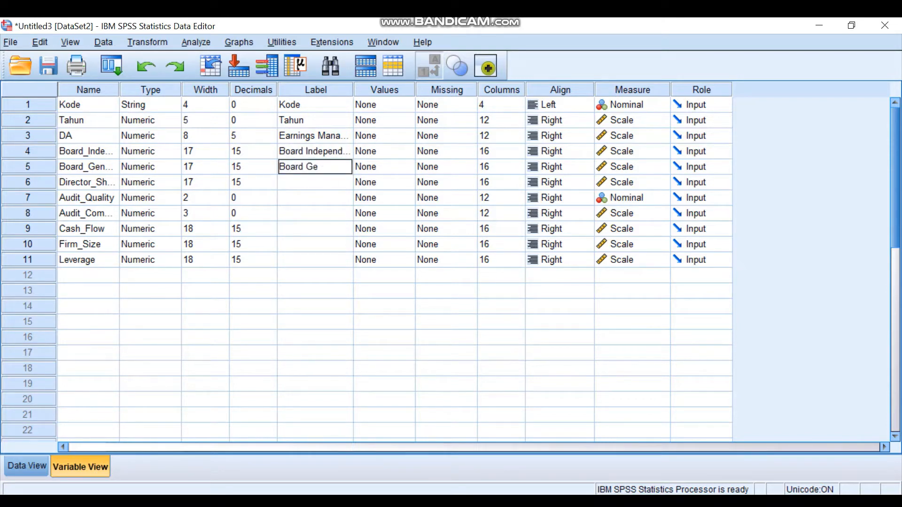
text(nder Diversity)
key(Return)
- Label the director shareholding variable in row 6 "Director Share Ownership"
text(Dir)
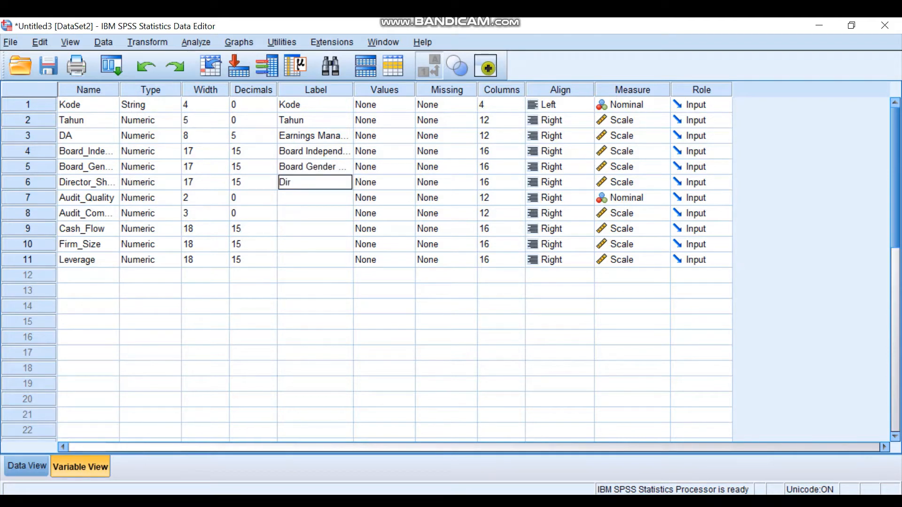
text(ector Sha)
key(BackSpace)
text(Share Ownership)
key(Return)
- Label the two audit variables in rows 7 and 8 "Audit Quality" and "Audit Committee"
text(Audit)
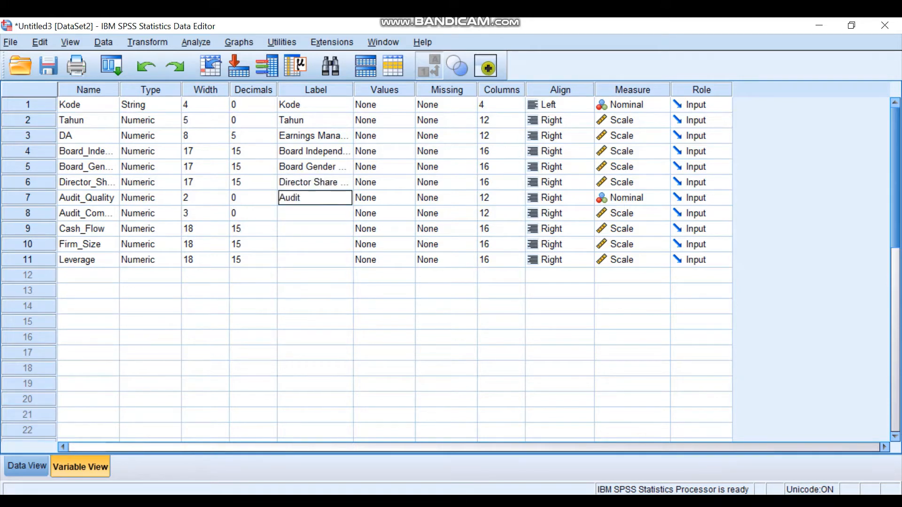
text( Quality)
key(Return)
text(Audit)
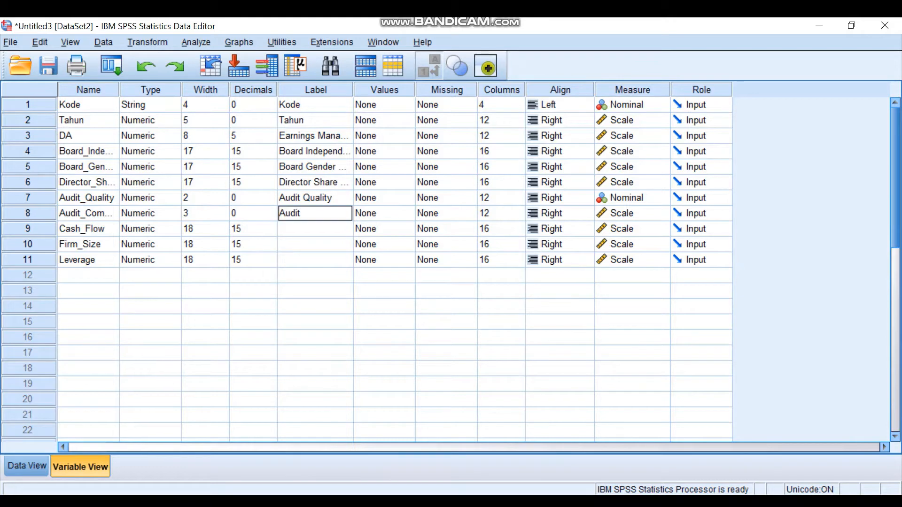
text( Committe)
text(ee)
key(Return)
- Label the last three variables in rows 9 to 11 "Cash Flow", "Firm Size" and "Leverage"
text(Cash Flow)
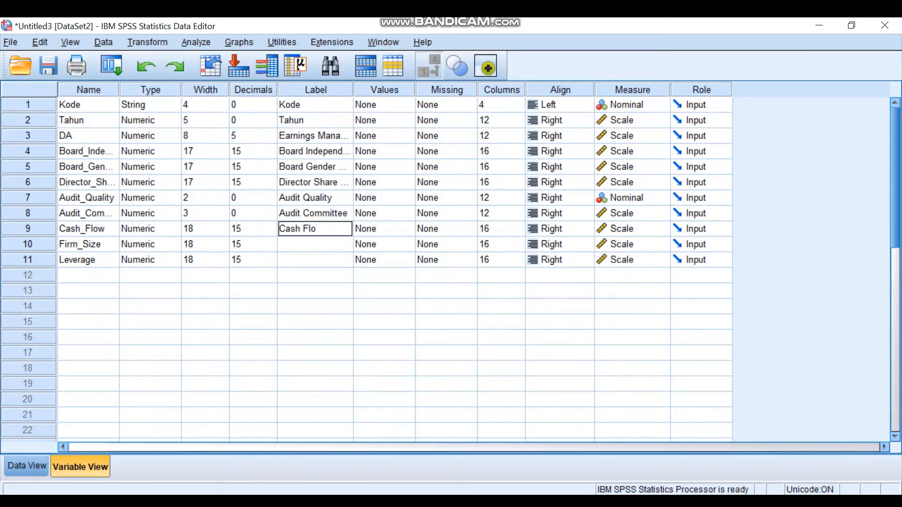
key(Return)
text(Firm S)
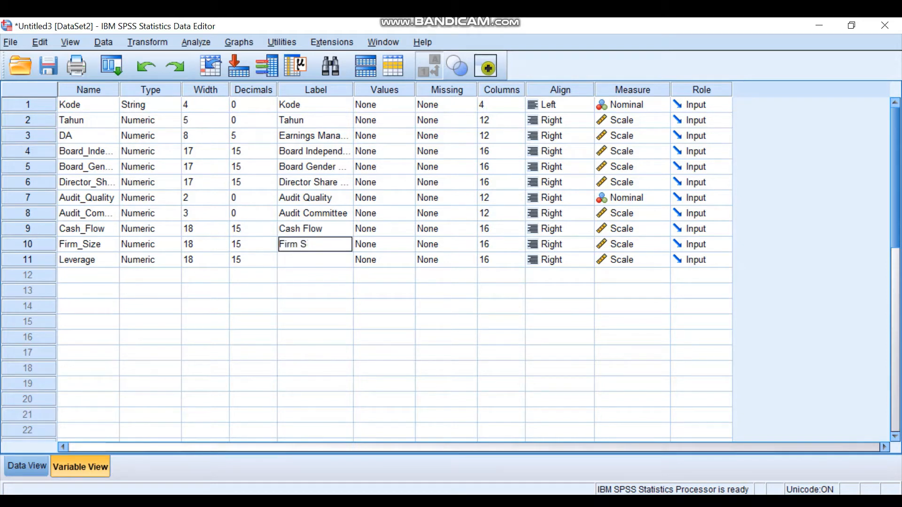
text(ize)
key(Return)
text(L)
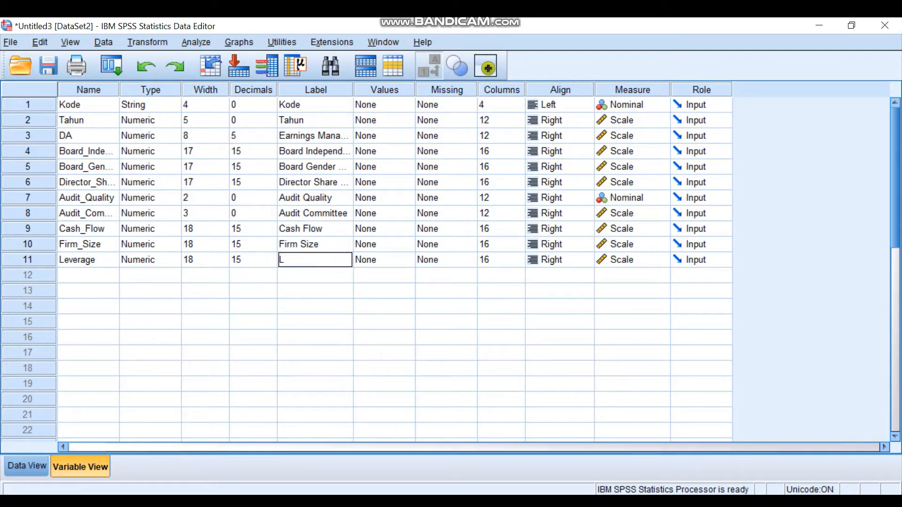
text(everage)
- Add the value label 1 = "Big Four" to the Audit_Quality variable
click(88, 198)
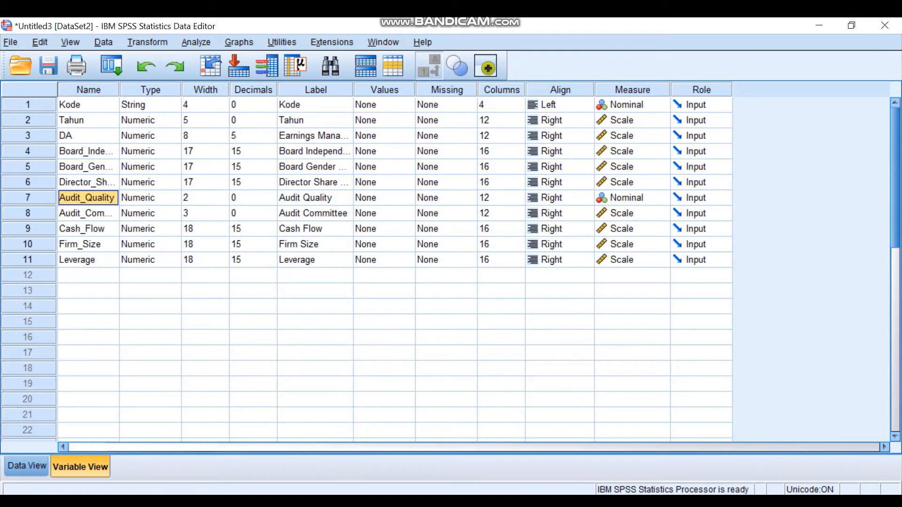
click(384, 198)
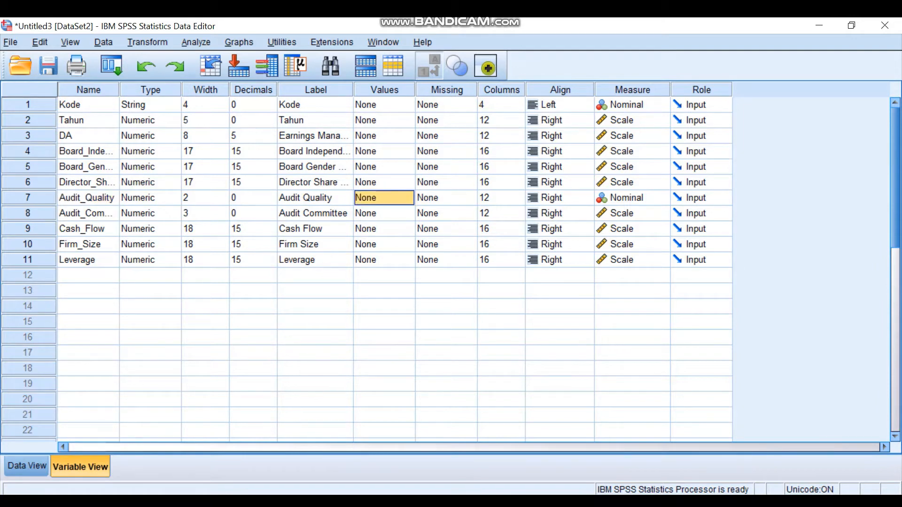
click(406, 198)
click(408, 198)
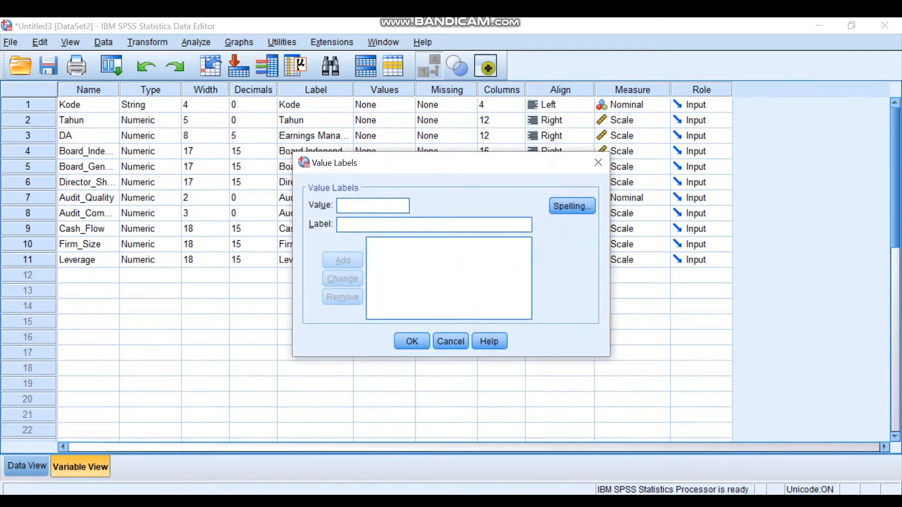
text(1 = ")
text(Big F)
text(our)
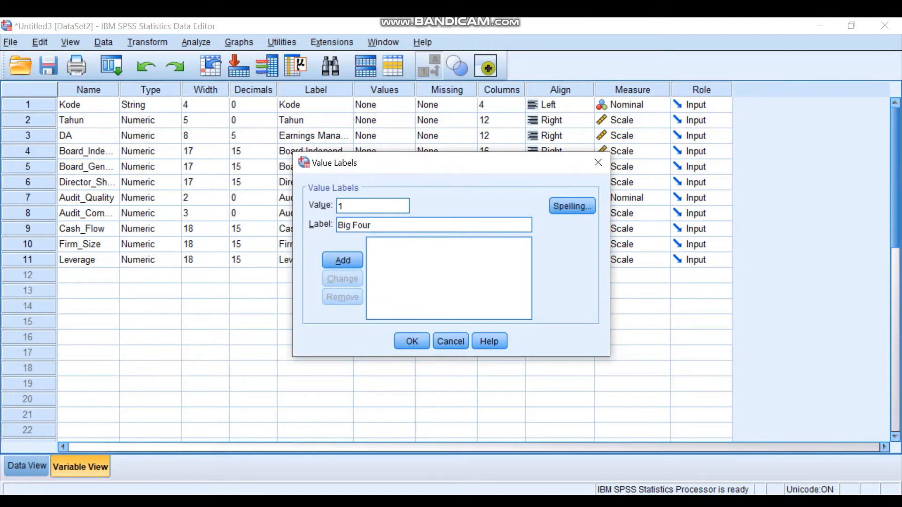
key(Return)
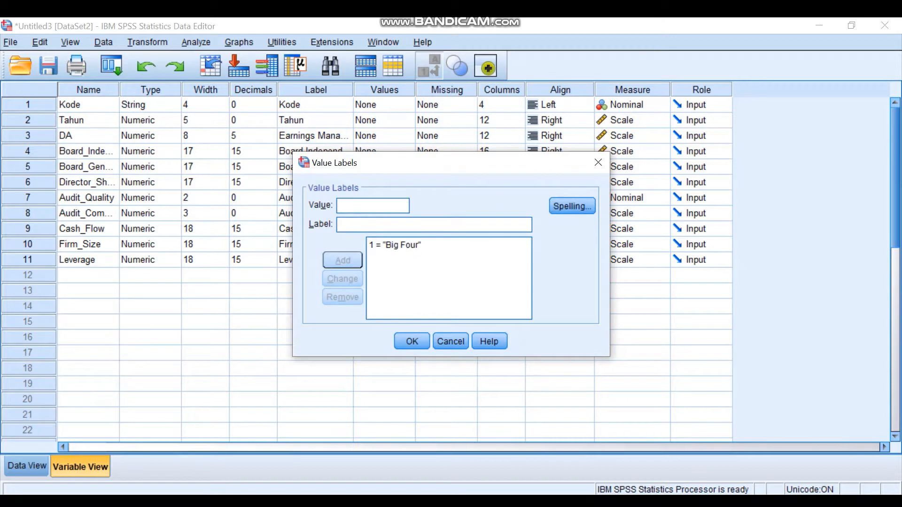
- Add the value label 0 = "Non Big Four" for Audit_Quality and apply the value labels
text(0)
key(Tab)
text(Non)
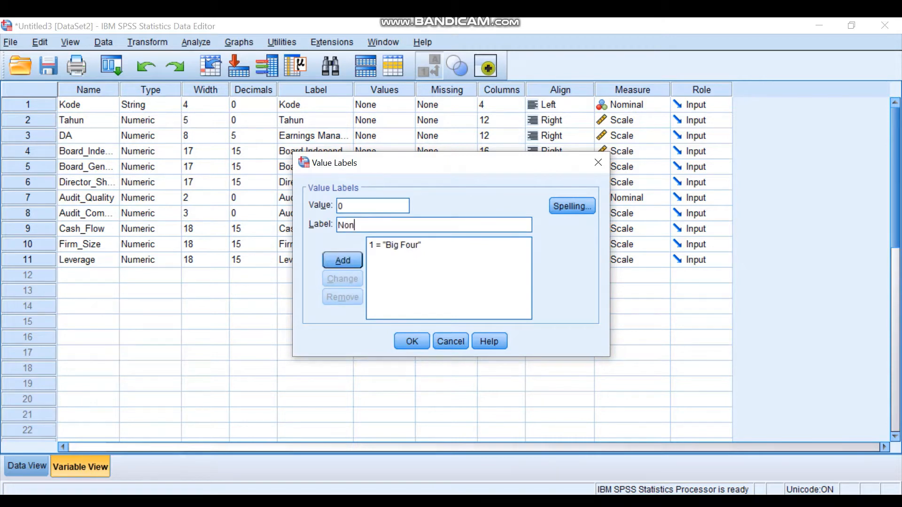
text( Big Four)
key(Return)
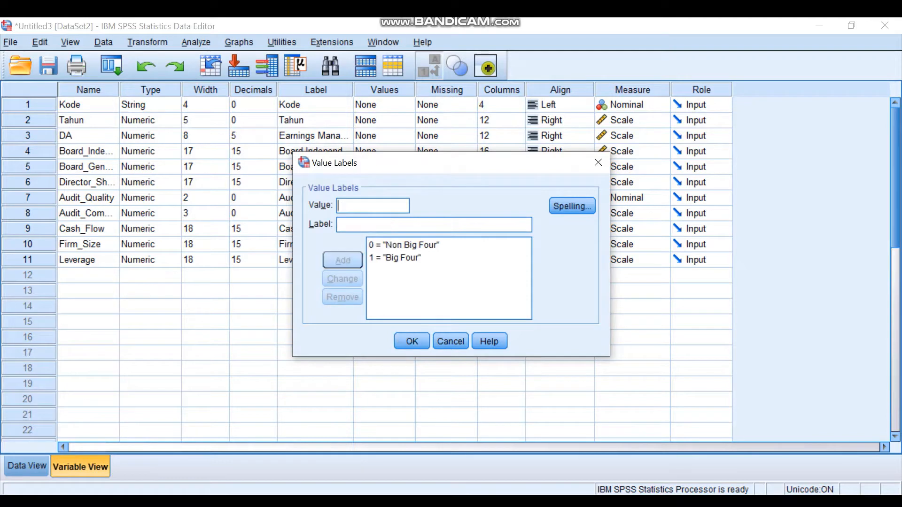
key(Return)
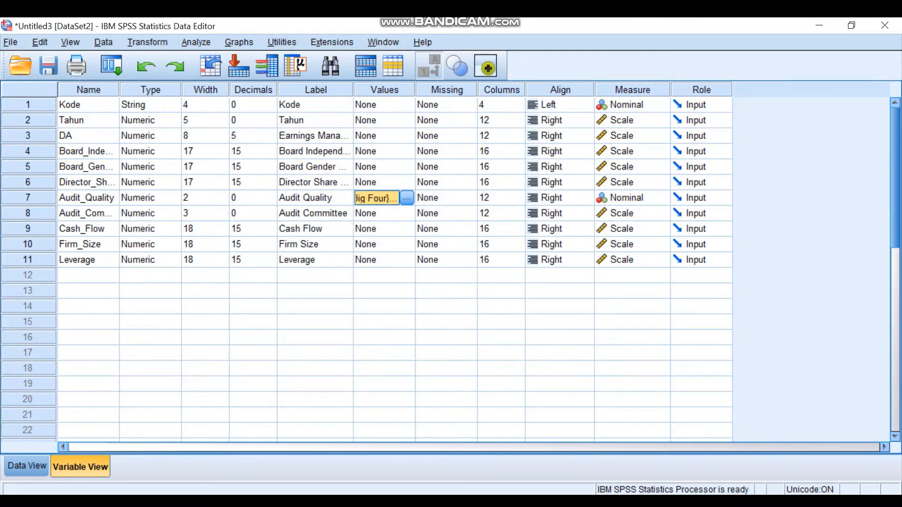
- Show the data values and set up a linear regression with Earnings Management [DA] as the dependent variable
click(26, 466)
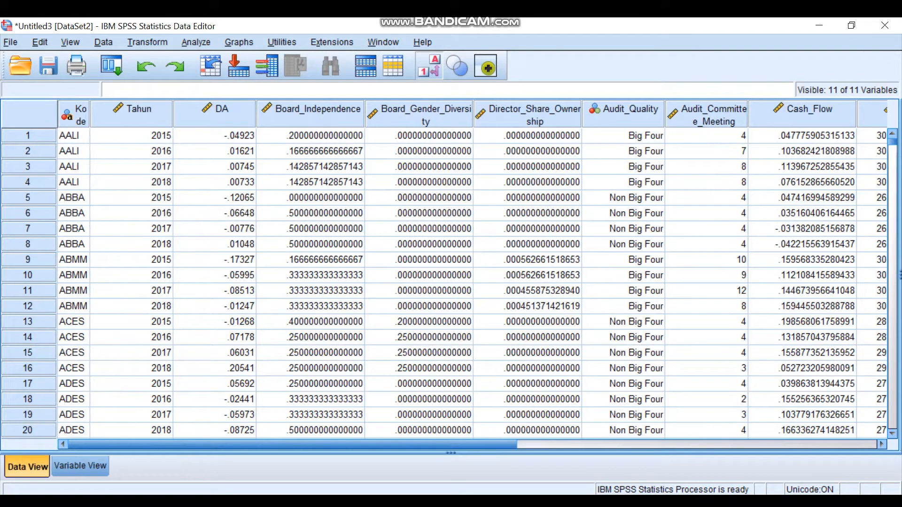
click(196, 42)
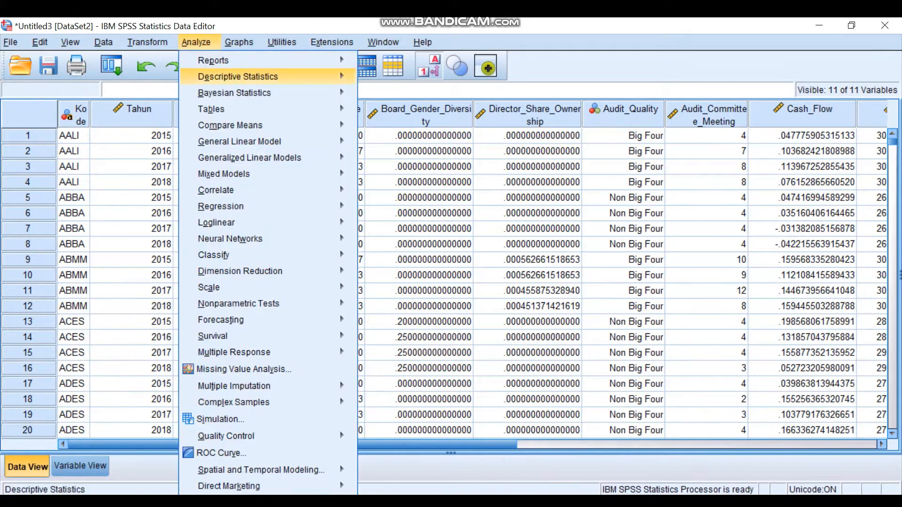
mouse_move(221, 206)
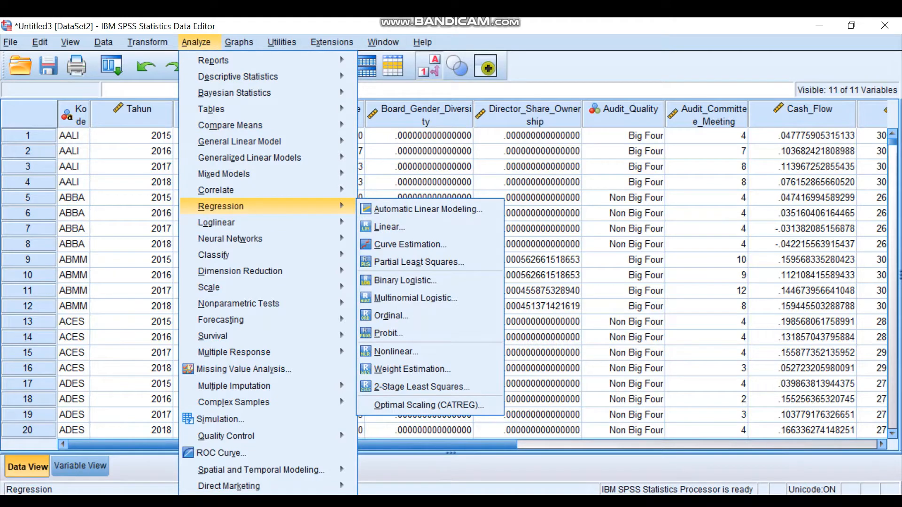
click(390, 226)
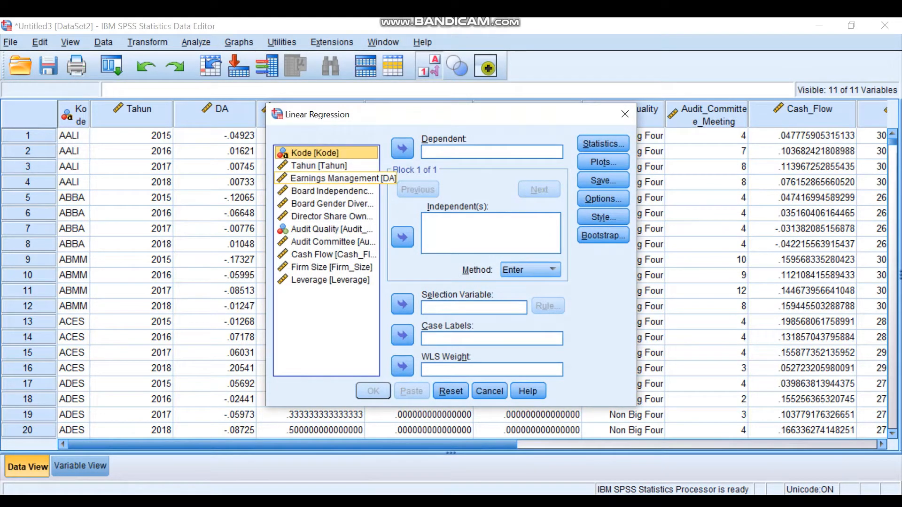
click(327, 179)
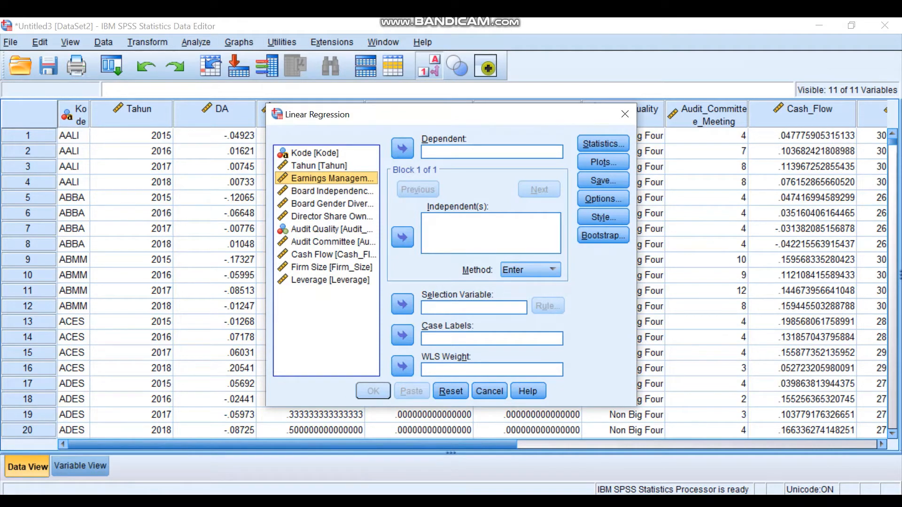
click(402, 149)
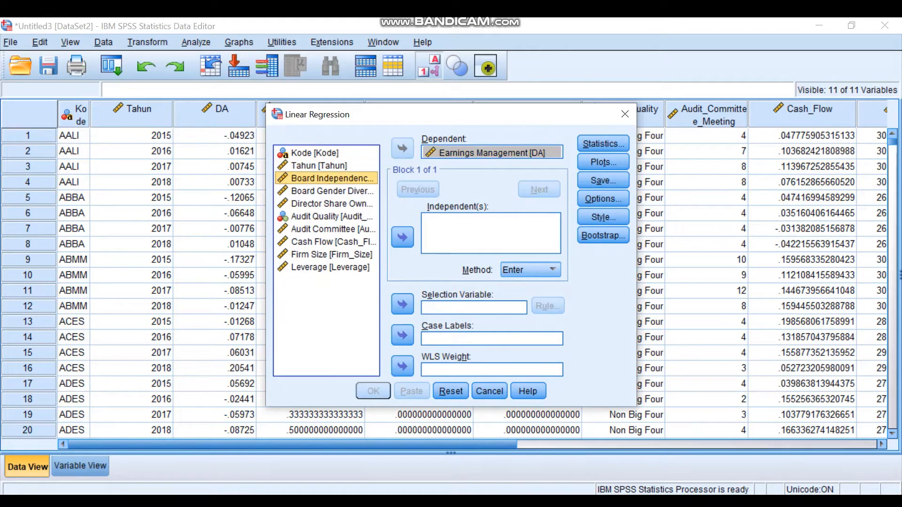
- Add all variables from Board Independence through Leverage as independents of the regression
key(shift+Down)
key(shift+Down)
key(shift+Down)
key(shift+Down)
key(shift+Down)
key(shift+Down)
key(shift+Down)
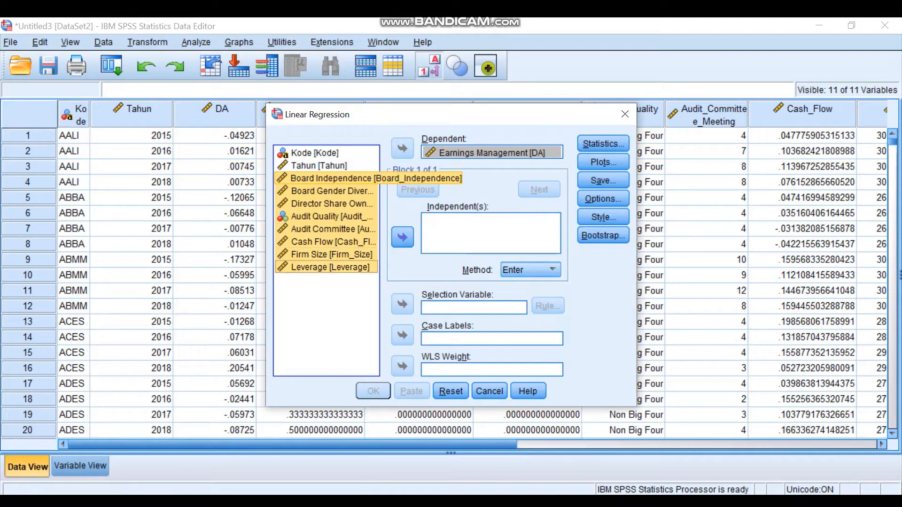
click(402, 238)
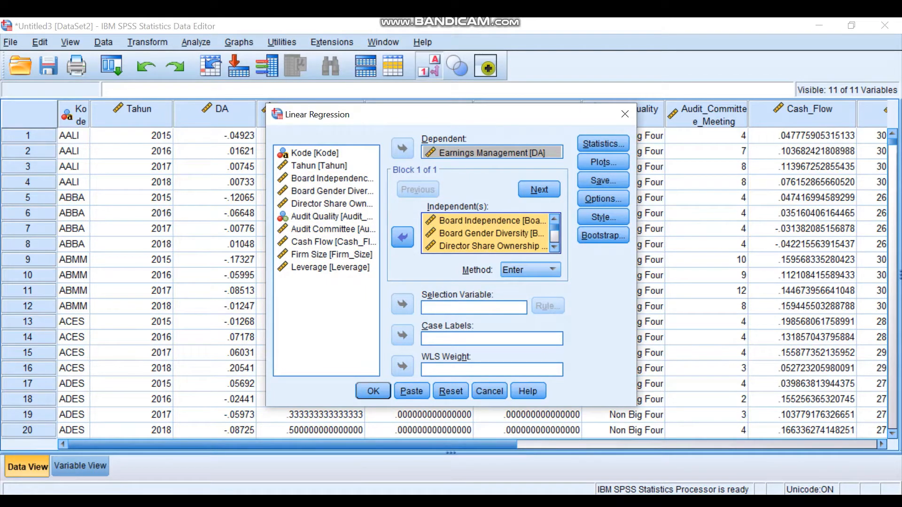
- Set the regression to save studentized deleted residuals and run it
click(604, 180)
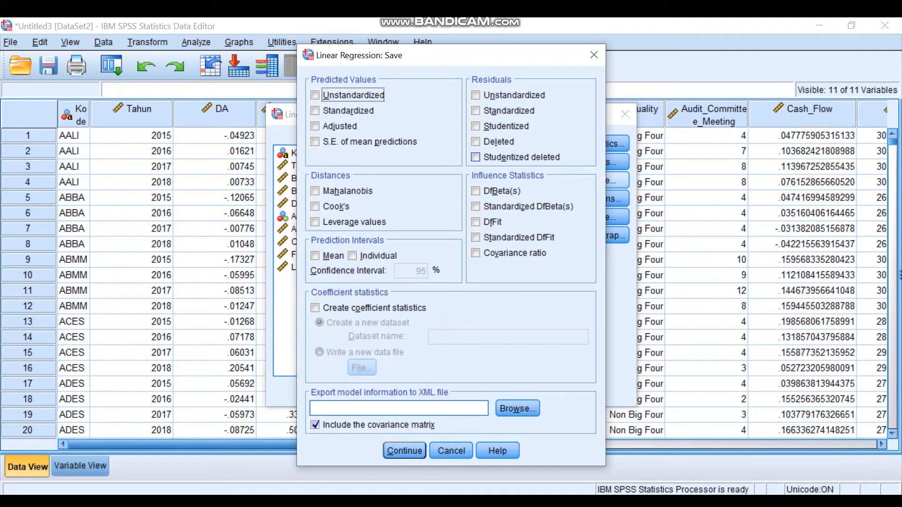
click(476, 157)
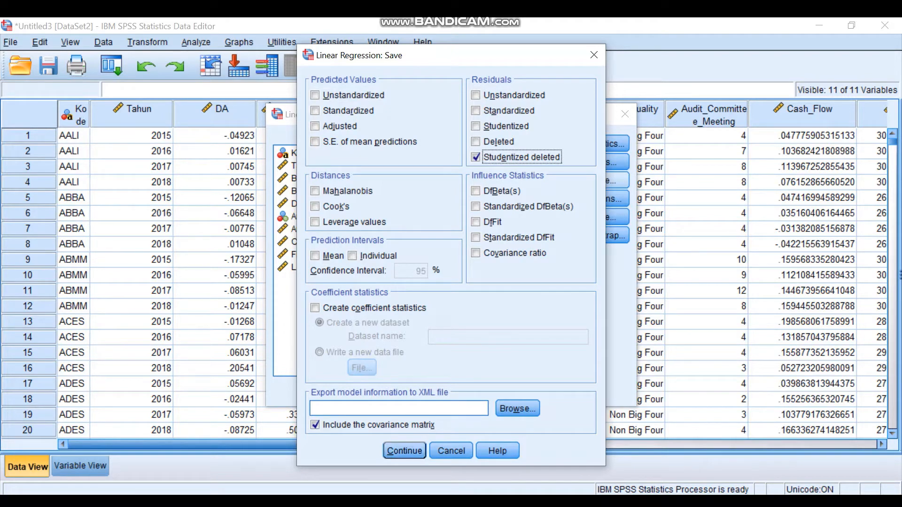
click(404, 450)
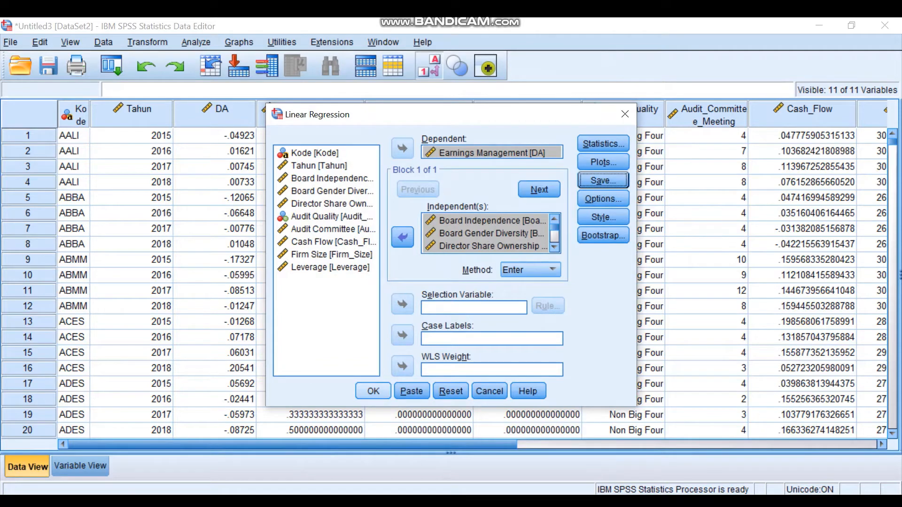
click(373, 392)
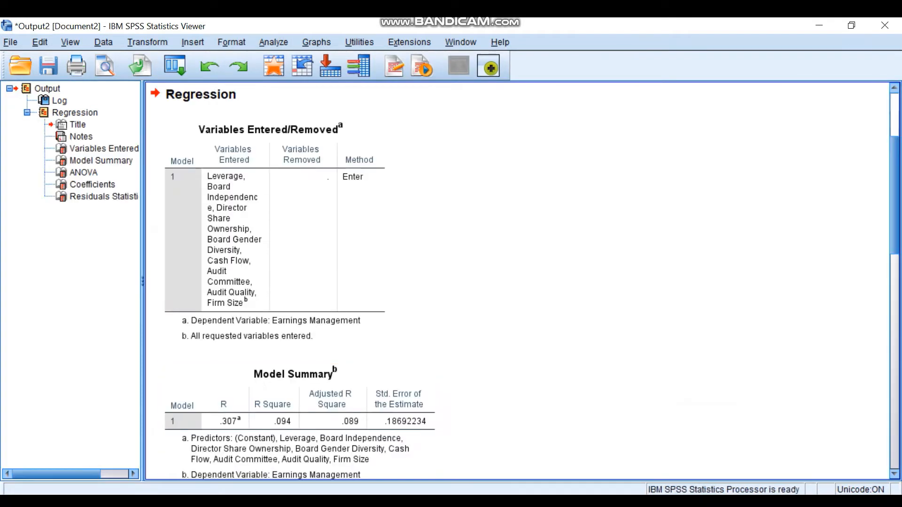
- Review the regression output down to the residuals statistics, and select the new SDR_1 column in the dataset
scroll(373, 301, down, 10)
click(577, 502)
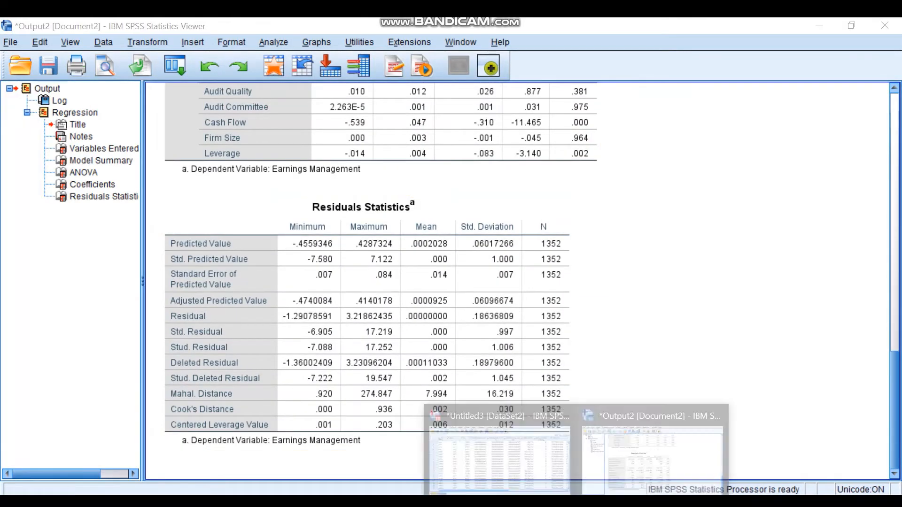
click(503, 451)
click(707, 182)
key(Right)
key(Right)
key(Right)
key(Right)
key(Right)
key(Right)
key(Right)
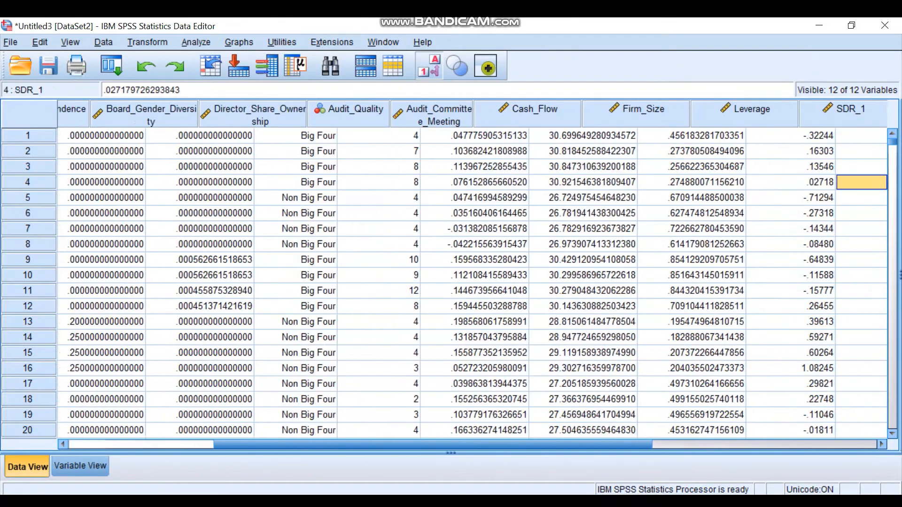
click(685, 114)
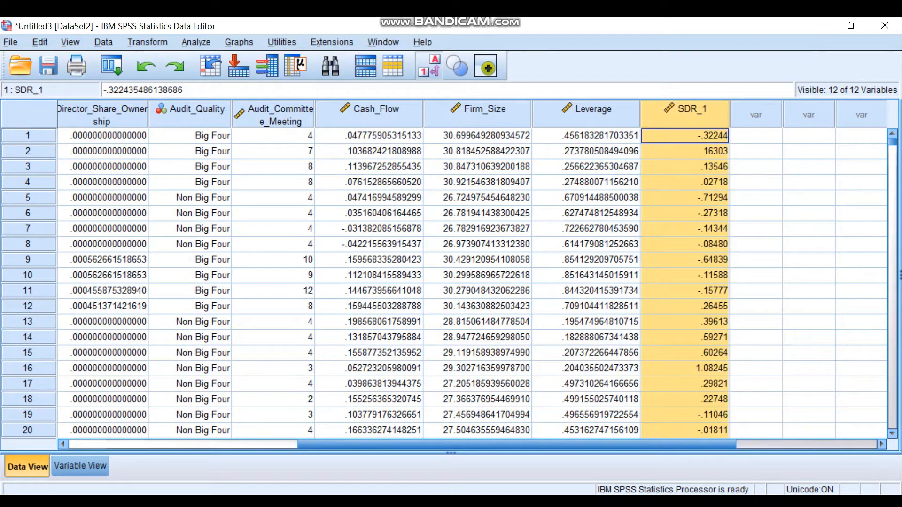
- Switch to the Uji SPSS 1 workbook in Excel, and open the Uji Eviews 1 workbook
mouse_move(541, 502)
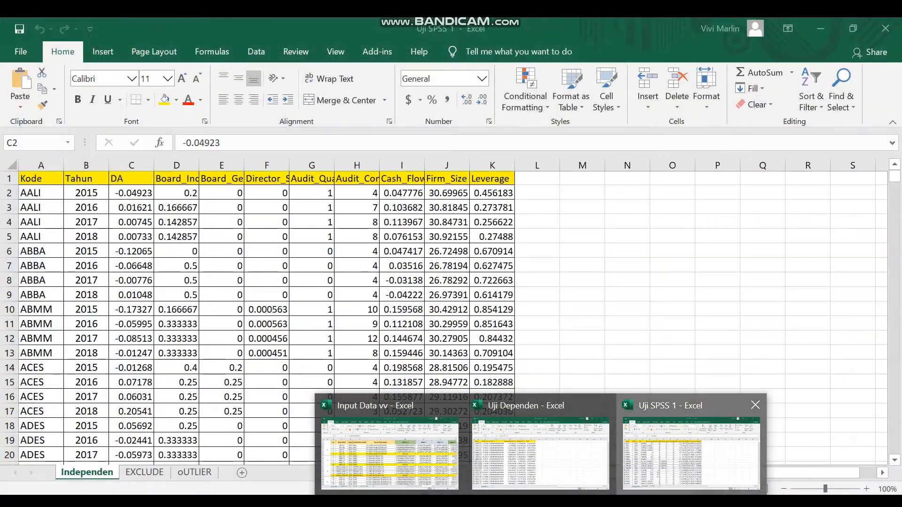
click(691, 454)
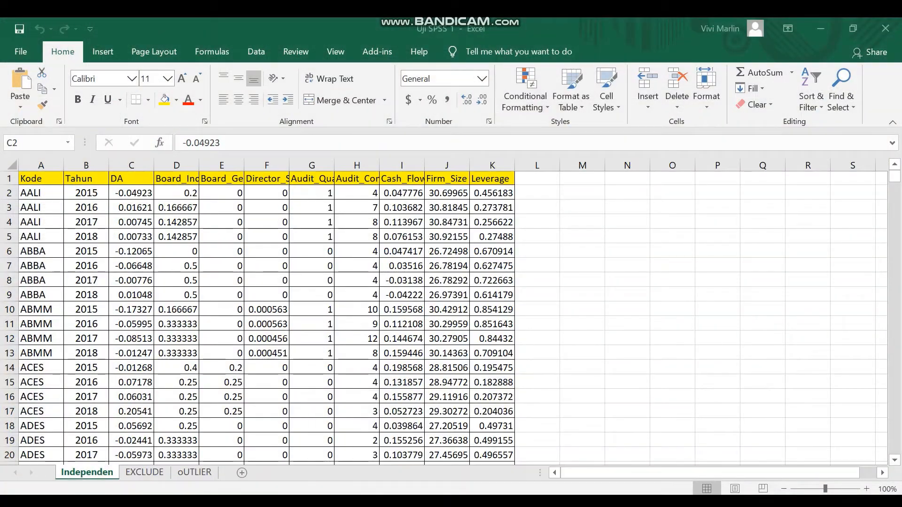
key(alt+Tab)
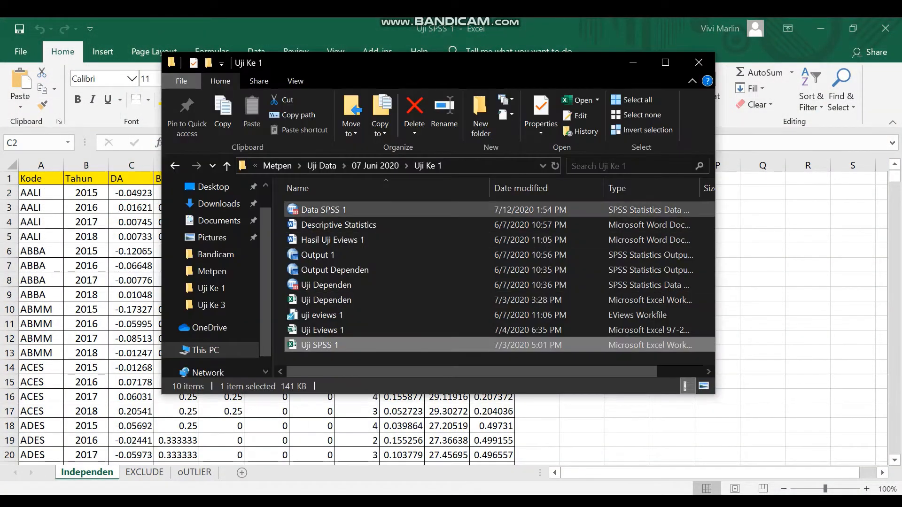
key(alt+Tab)
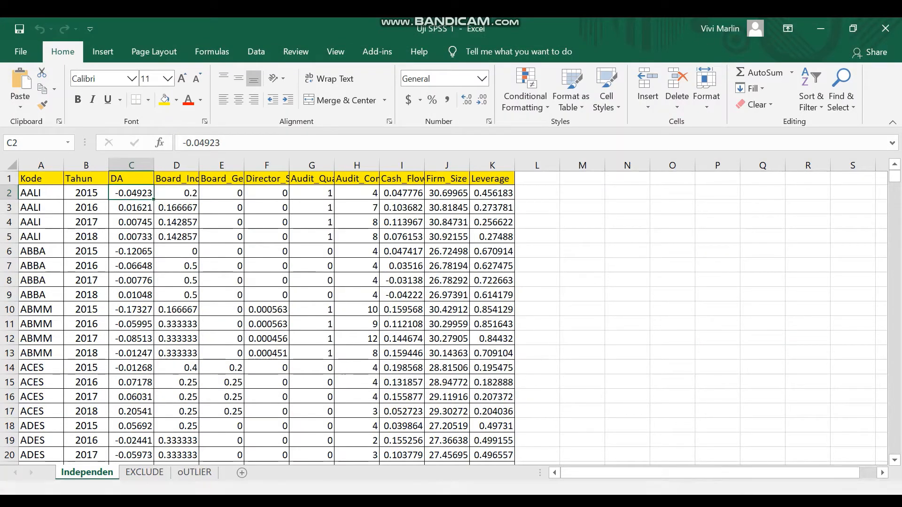
key(alt+Tab)
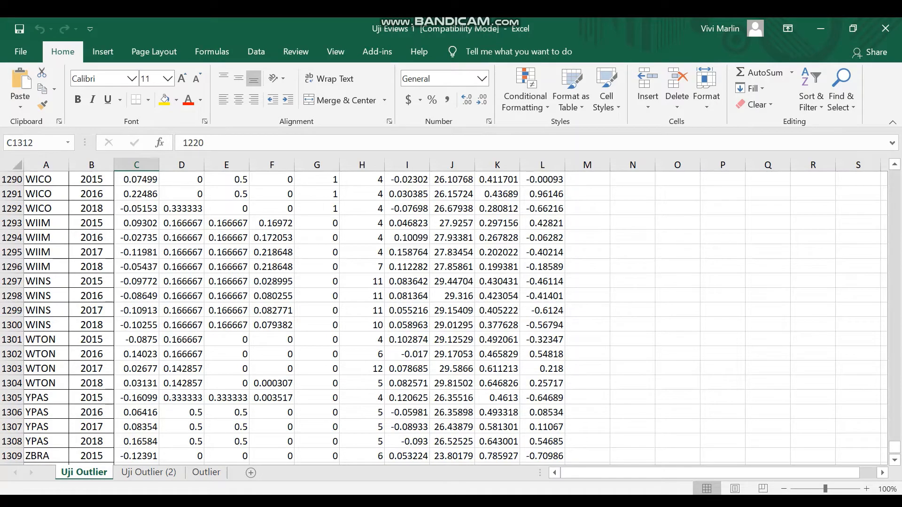
- Look through the Uji Outlier sheet and go to the first Cash_Flow data row of the Uji Outlier (2) sheet
scroll(451, 319, up, 20)
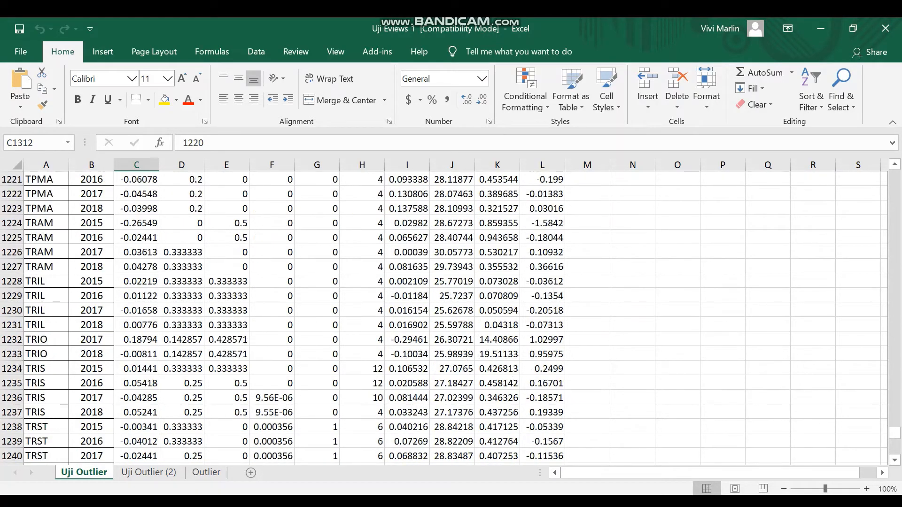
scroll(451, 319, up, 20)
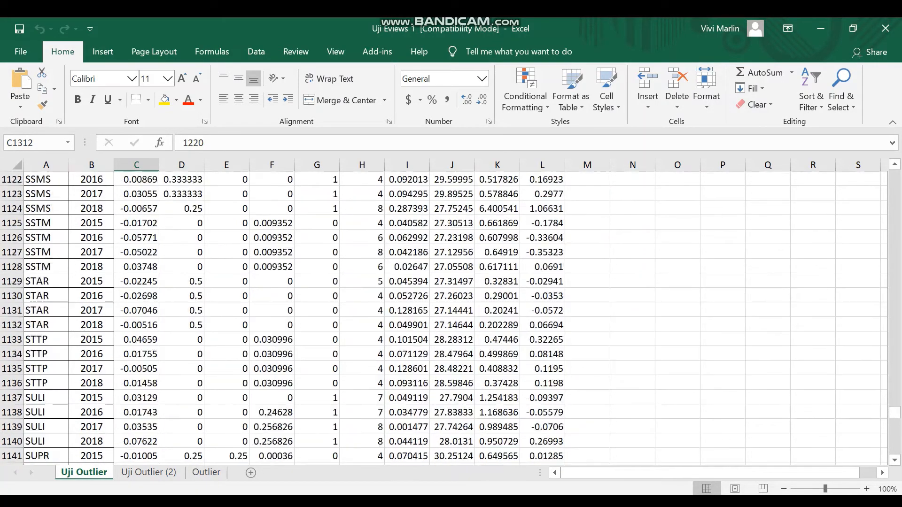
key(ctrl+Page_Down)
scroll(444, 319, up, 10)
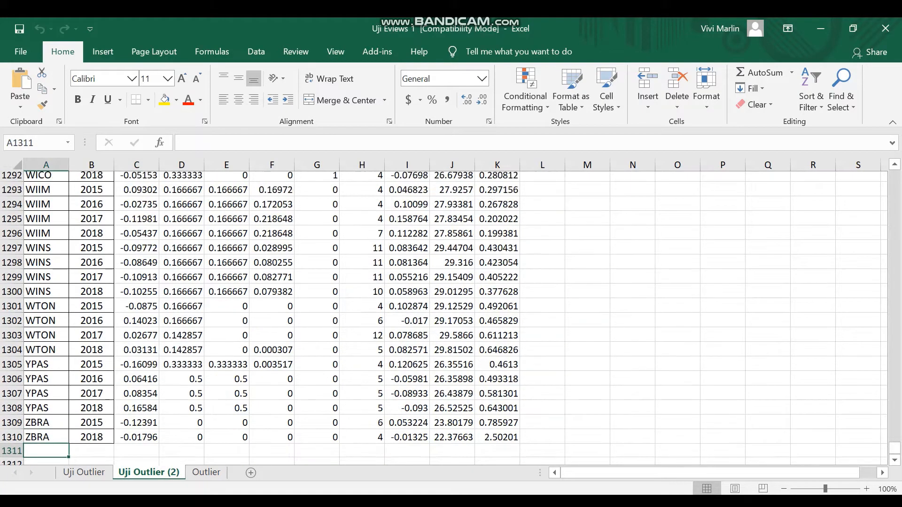
click(407, 296)
key(ctrl+Up)
key(Down)
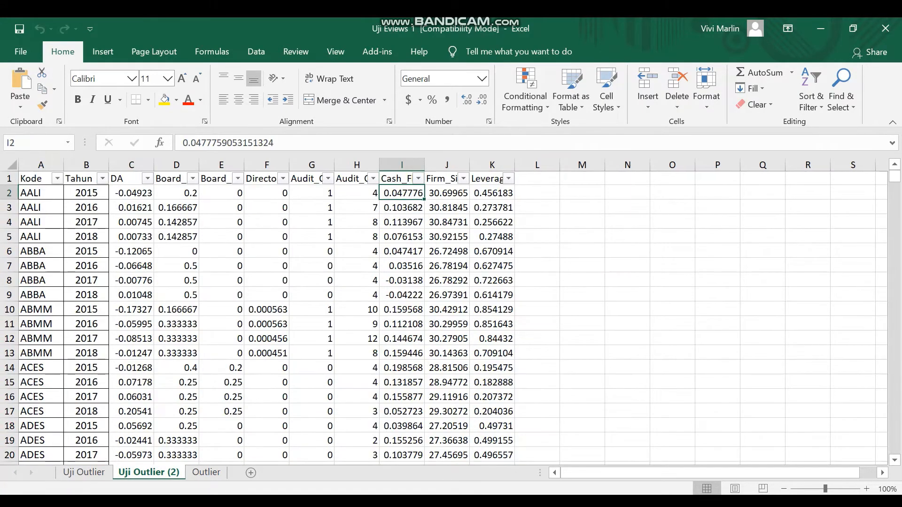
- Look across the Uji Outlier (2) sheet and go to the first SDR value in the Uji Outlier sheet
key(ctrl+Right)
key(Left)
key(Left)
key(Left)
key(Left)
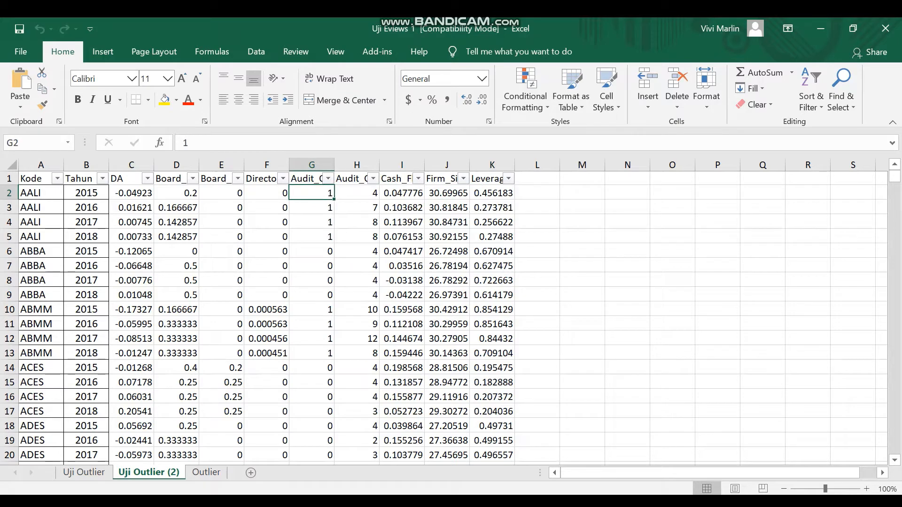
click(84, 473)
scroll(444, 319, up, 6)
click(542, 223)
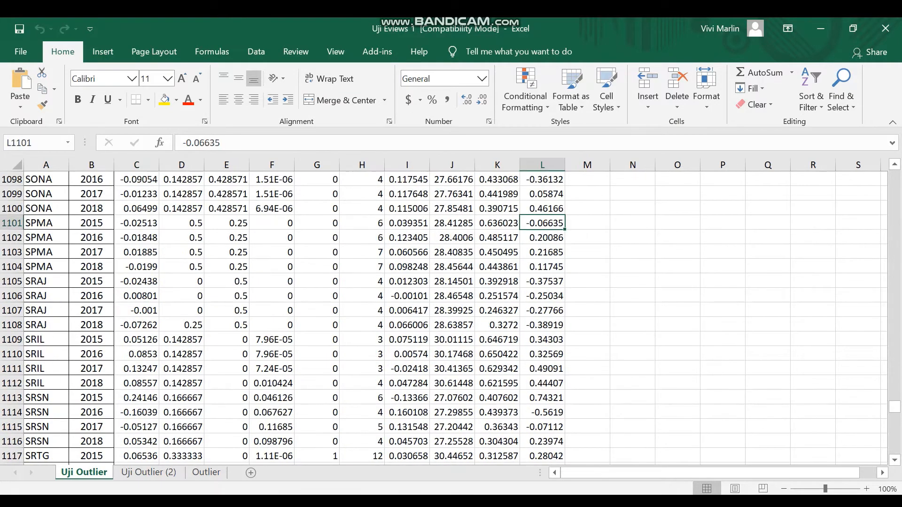
key(ctrl+Up)
key(Down)
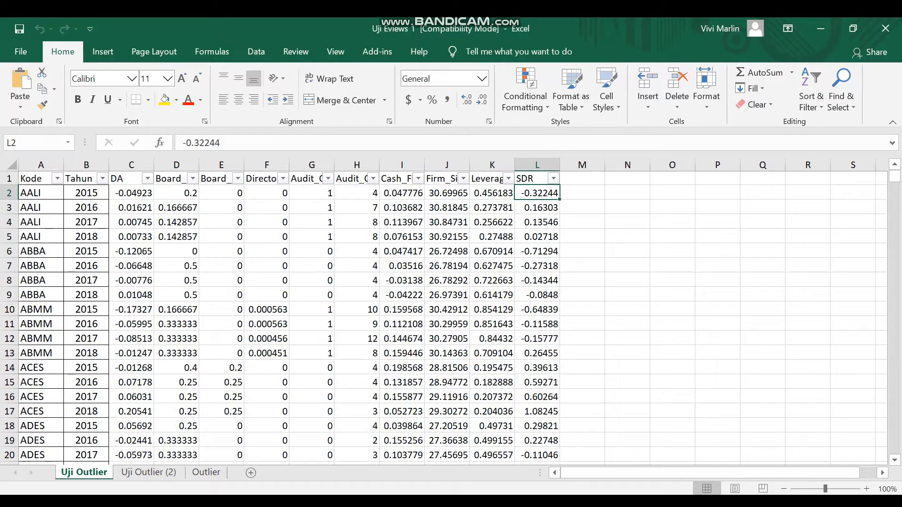
- Check the SDR_1 column in the SPSS dataset and switch back to the Uji Eviews 1 workbook in Excel
mouse_move(584, 502)
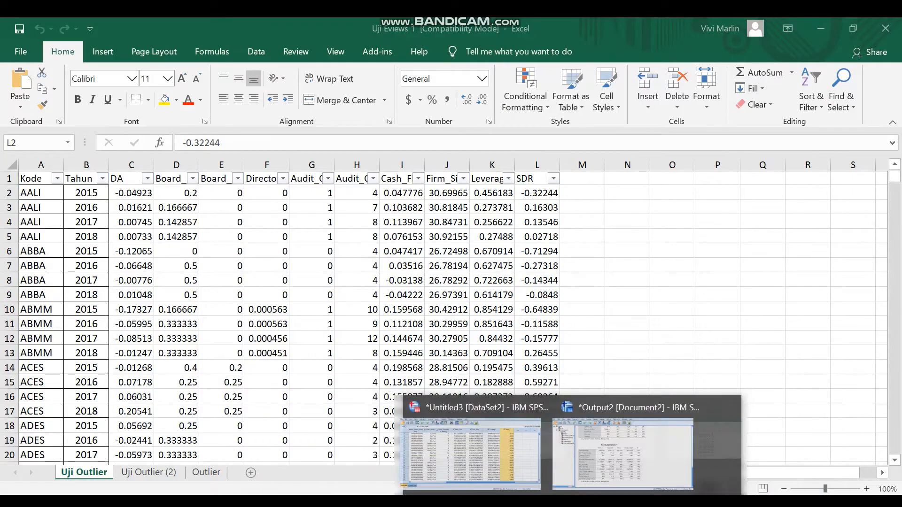
click(500, 452)
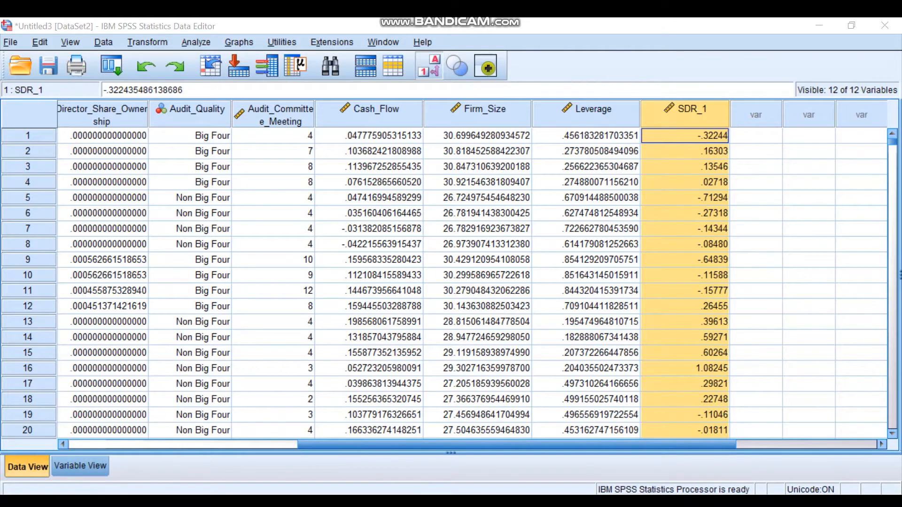
click(353, 501)
click(541, 502)
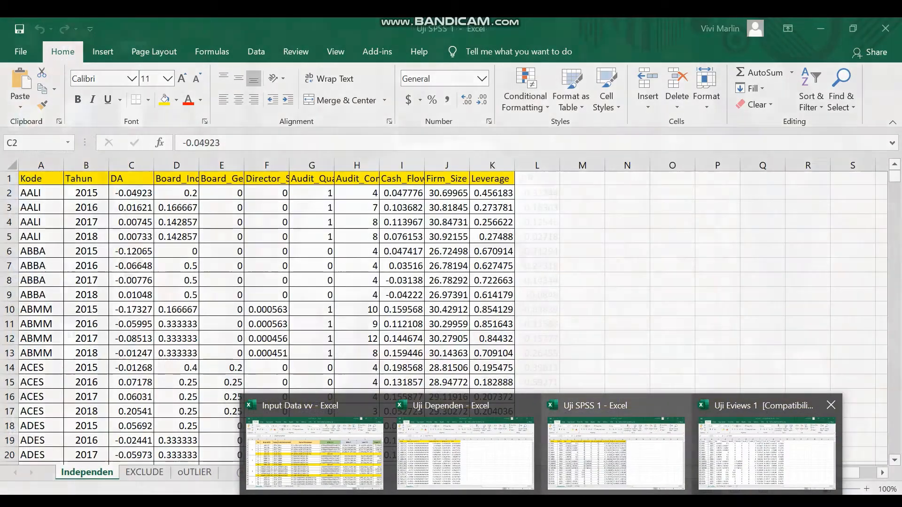
click(767, 454)
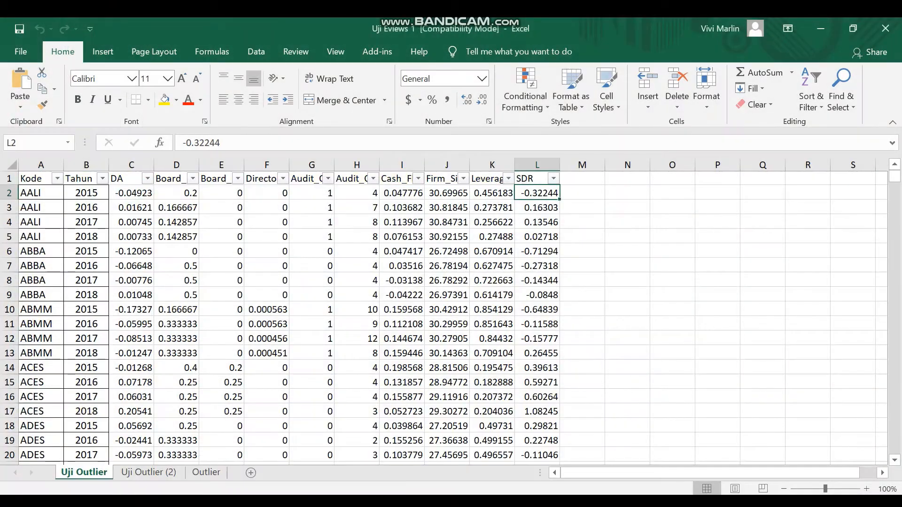
- Examine the lowest and highest values in the SDR column's filter list on the Uji Outlier sheet and cancel the filter
click(492, 266)
click(537, 193)
click(537, 208)
click(537, 193)
click(554, 179)
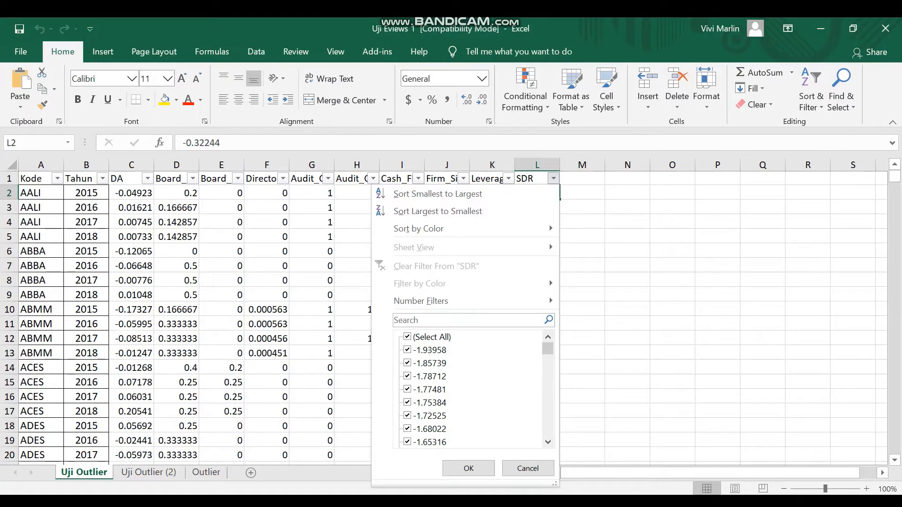
click(407, 337)
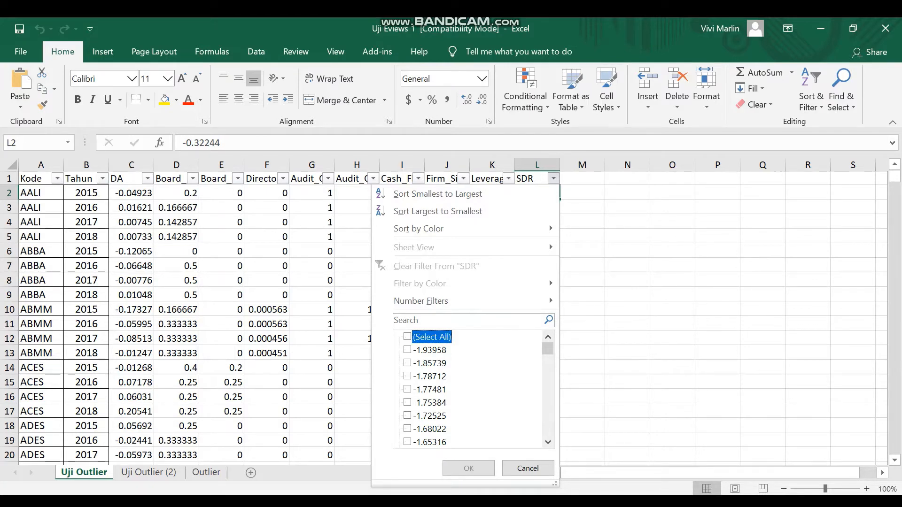
click(407, 350)
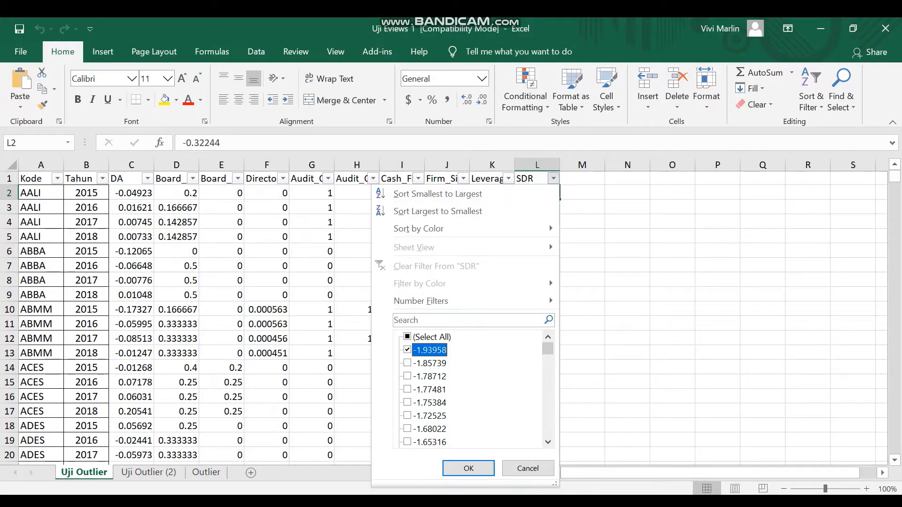
click(407, 350)
scroll(470, 390, down, 20)
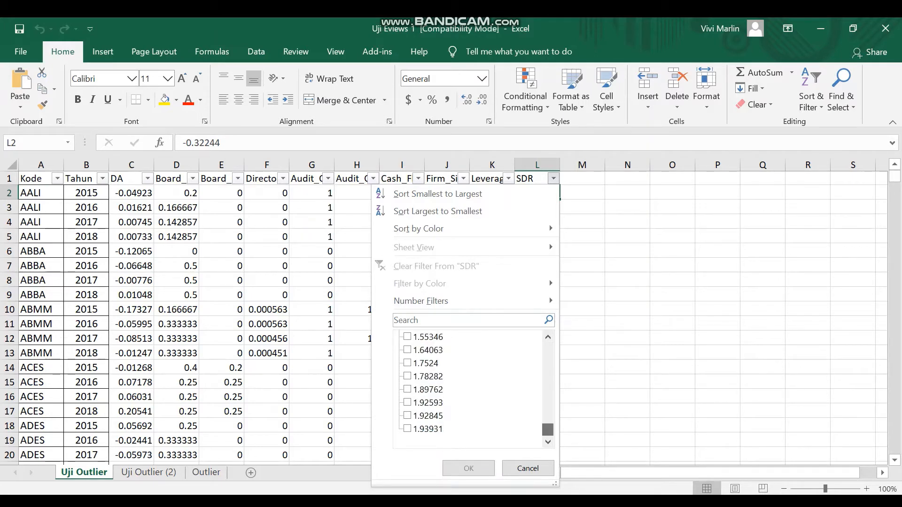
click(528, 468)
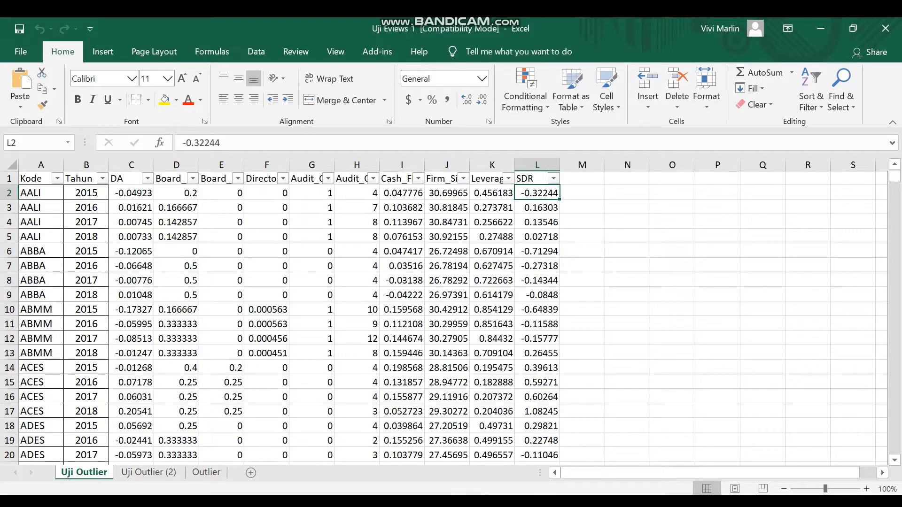
- Go down the SDR column of the Uji Outlier sheet to check where its data ends
key(ctrl+shift+Down)
key(Down)
key(Down)
key(Down)
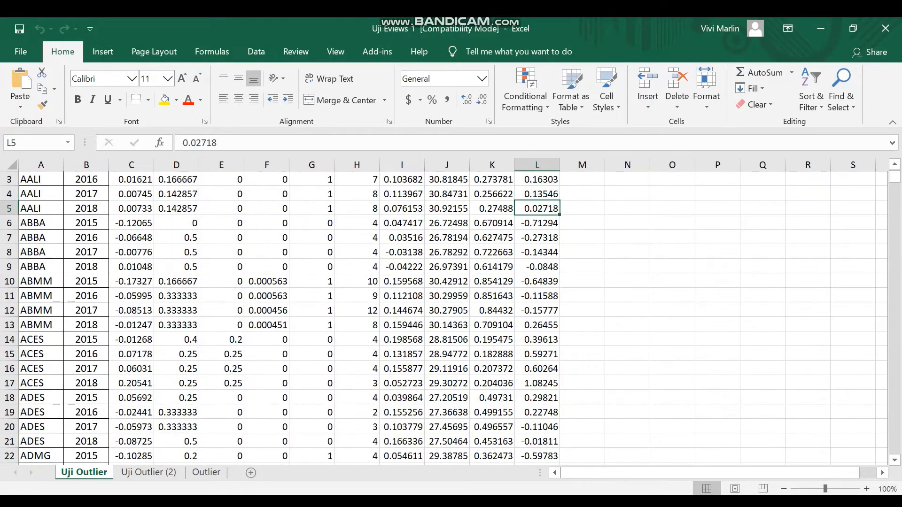
key(ctrl+Down)
key(Down)
key(Down)
key(Down)
key(Up)
key(Up)
key(Up)
key(Up)
- Return to the first SDR value and compare the Uji Outlier sheet with the Uji Outlier (2) sheet
key(Down)
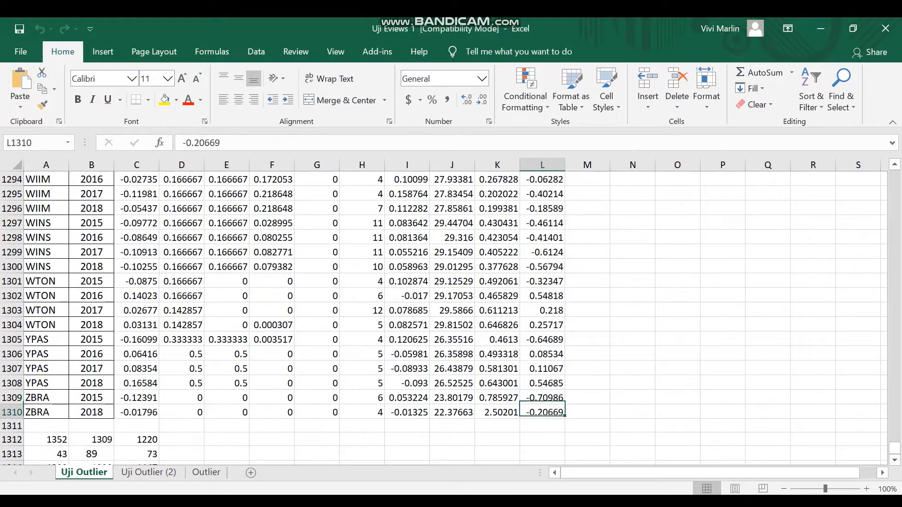
key(ctrl+Up)
key(Down)
key(Down)
key(Up)
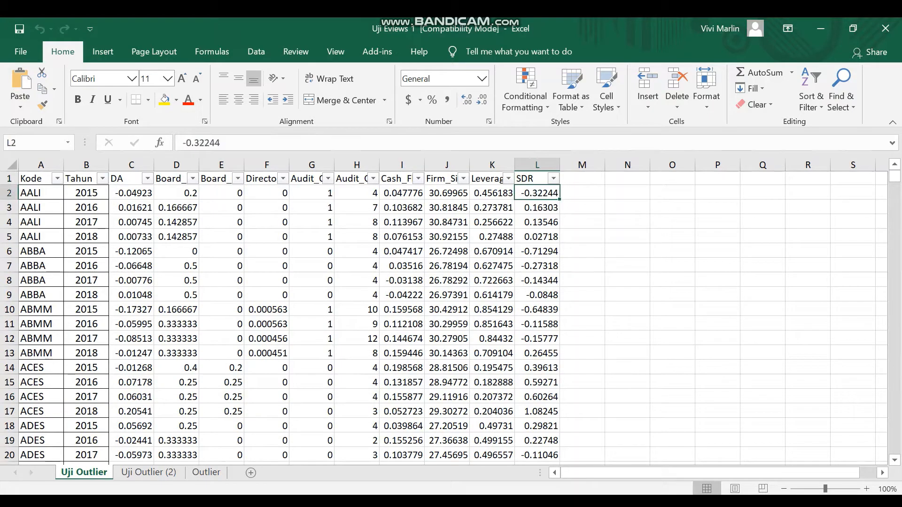
key(ctrl+Page_Down)
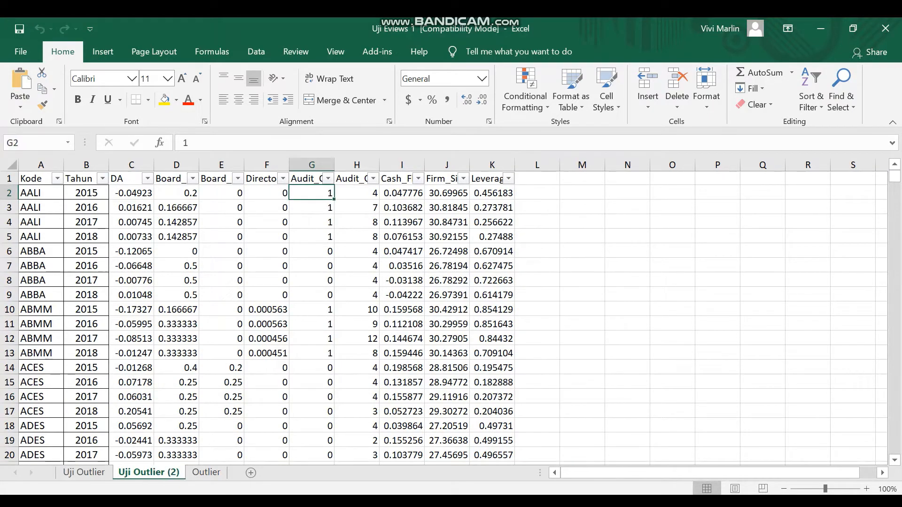
key(ctrl+Page_Up)
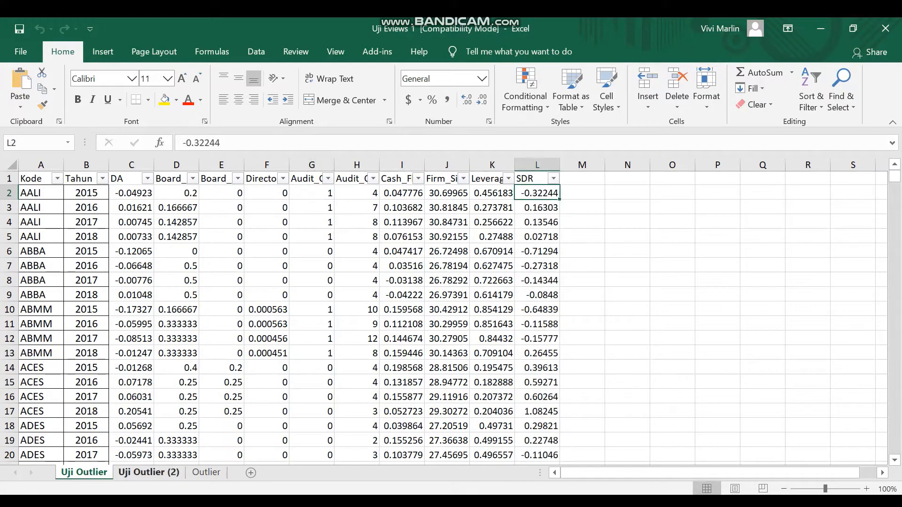
- Switch to the Uji SPSS 1 workbook and check the last data rows of the Leverage column in the Independen sheet
key(alt+Tab)
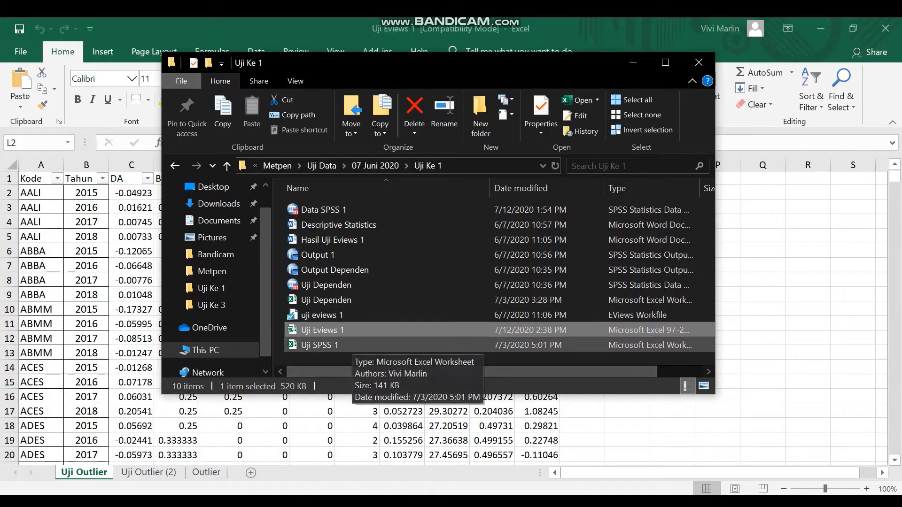
click(543, 502)
click(617, 451)
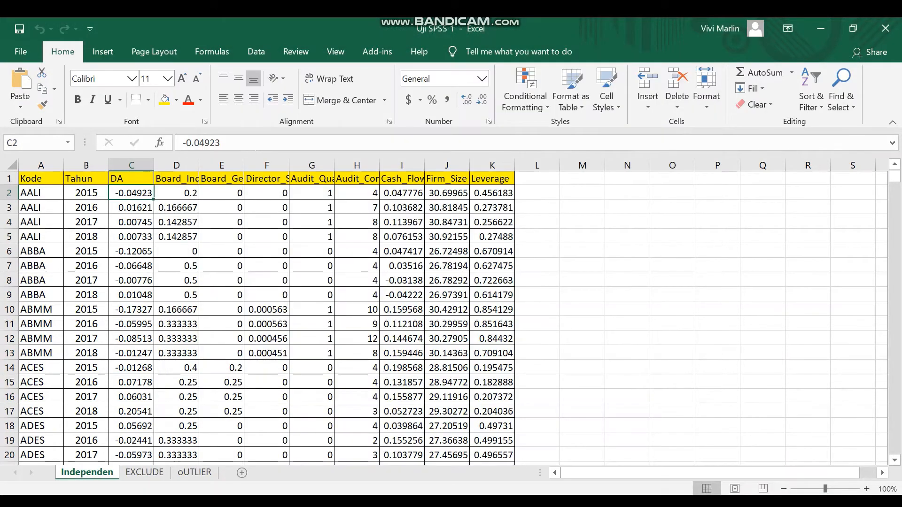
click(492, 295)
key(ctrl+Down)
key(Down)
key(Down)
key(Down)
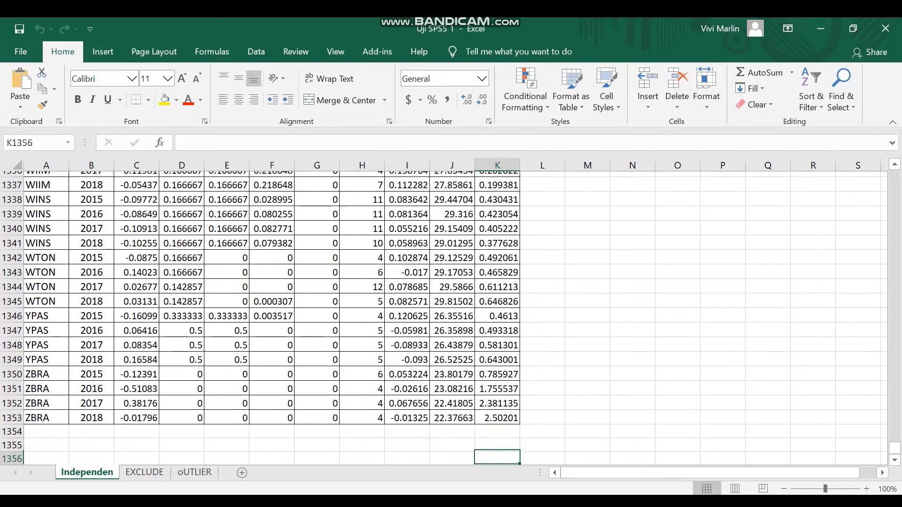
key(Up)
key(Up)
key(Up)
key(Up)
key(Up)
key(Up)
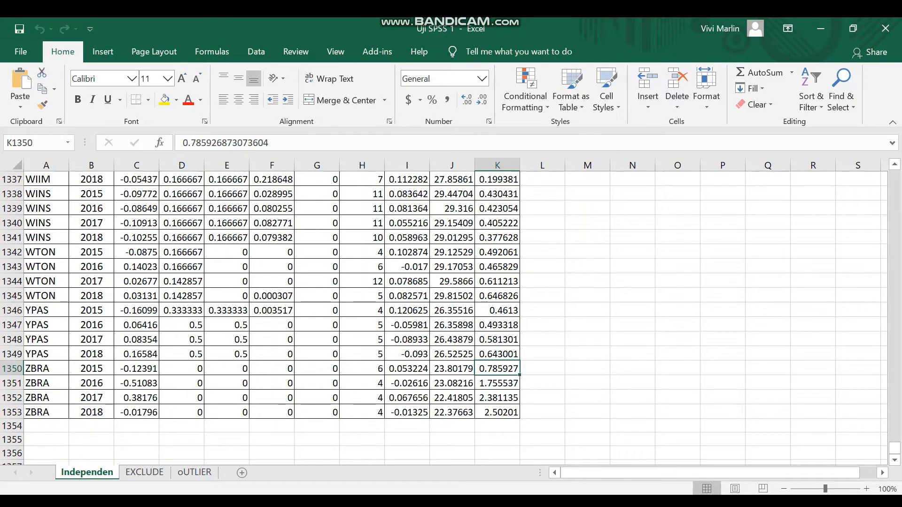
- Select the empty cell L2 beside the first Leverage value in the Independen sheet
key(ctrl+Up)
key(Down)
key(Right)
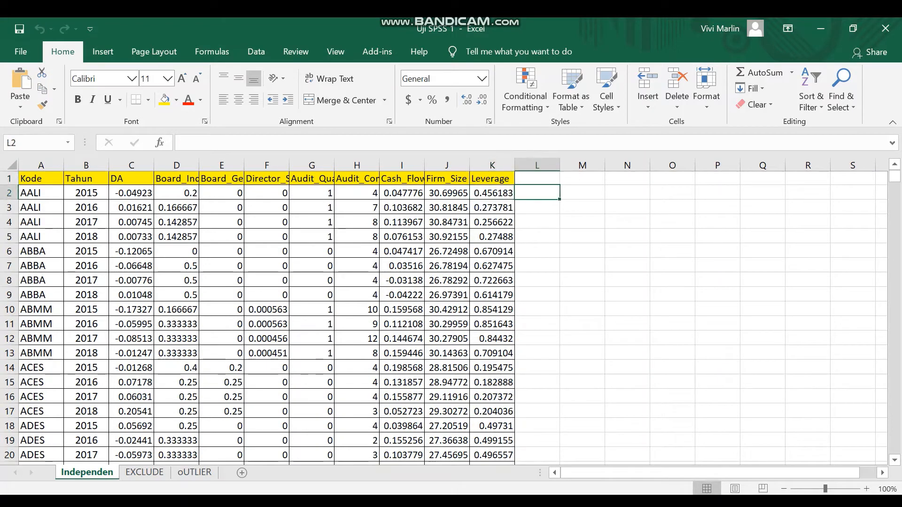
key(Left)
key(Left)
key(Right)
key(Right)
- Copy the SDR_1 values from the SPSS dataset and paste them into the Independen sheet of Uji SPSS 1, starting at L2
mouse_move(575, 506)
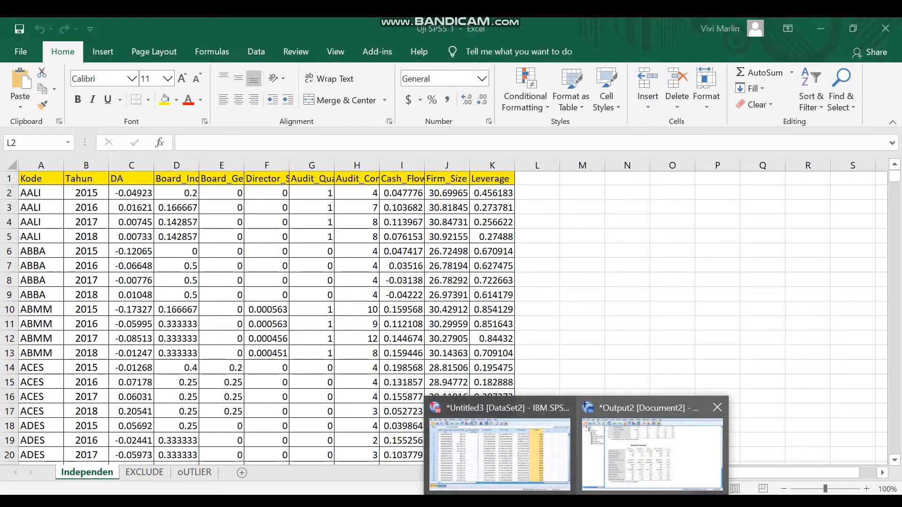
click(500, 451)
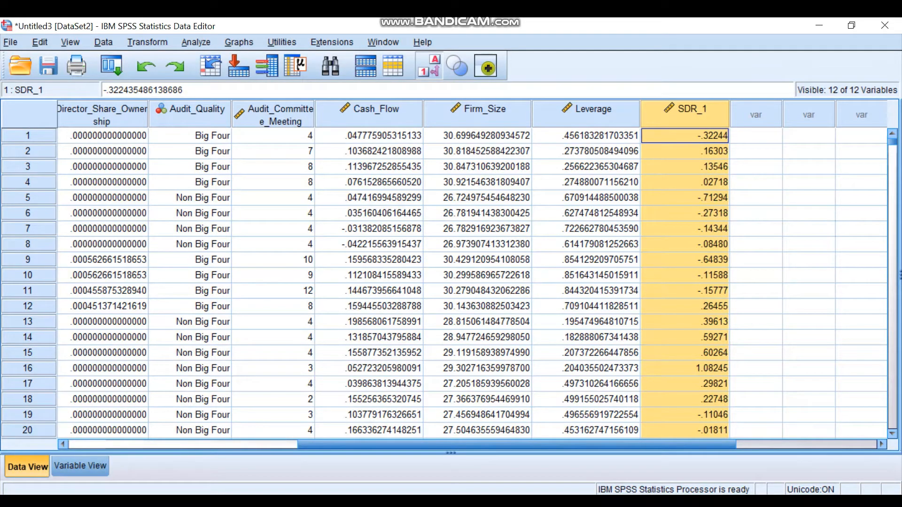
mouse_move(543, 503)
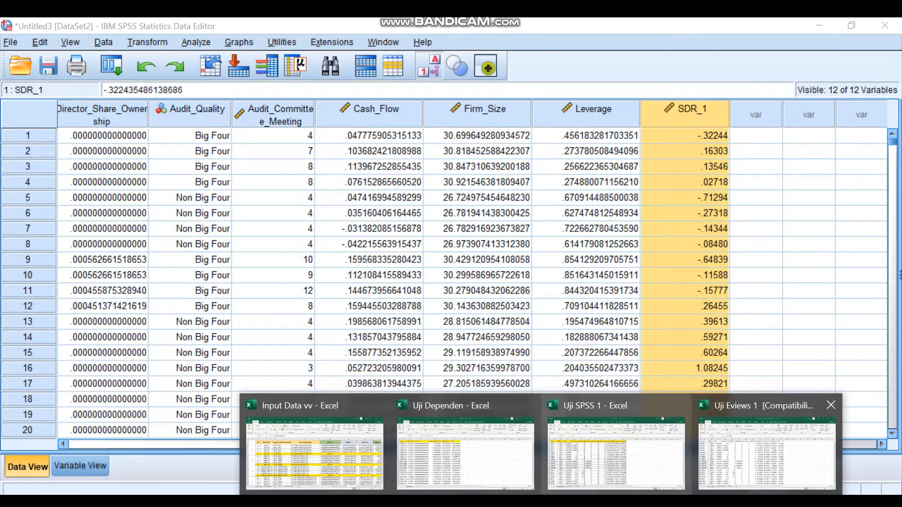
mouse_move(766, 449)
click(616, 454)
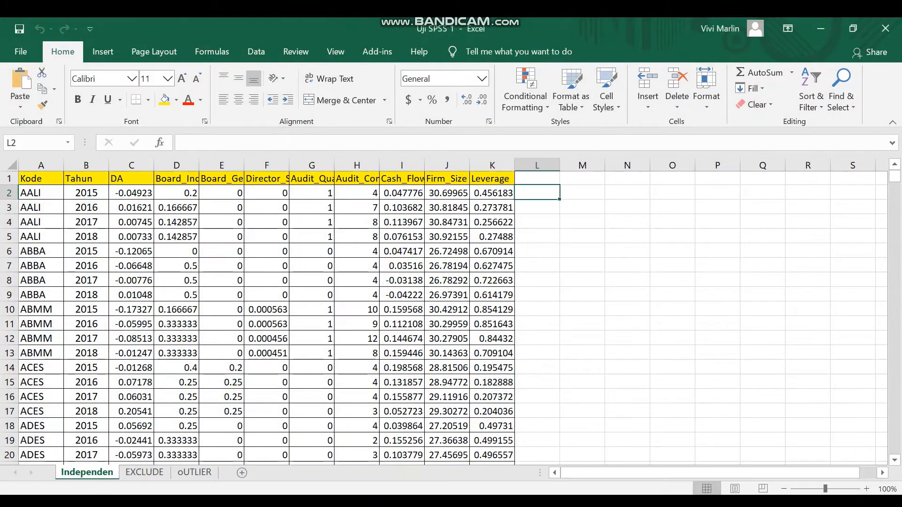
key(ctrl+v)
key(Down)
key(ctrl)
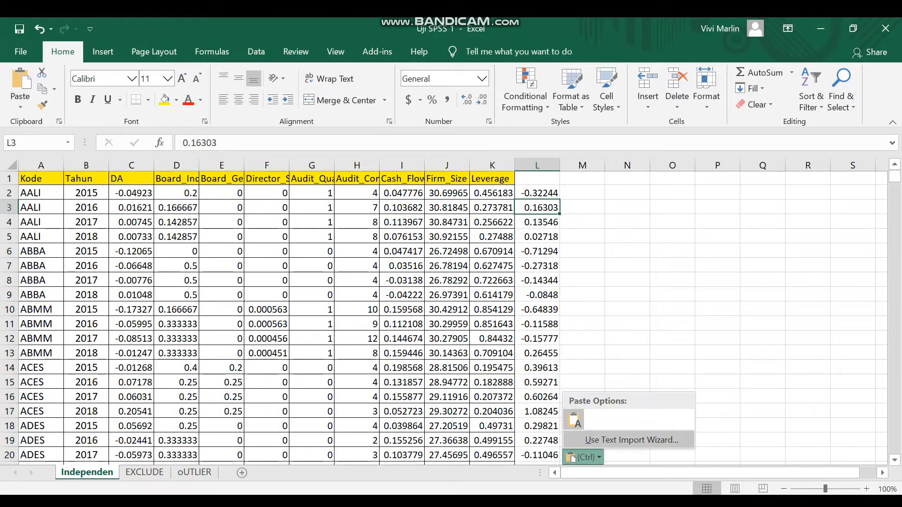
key(Escape)
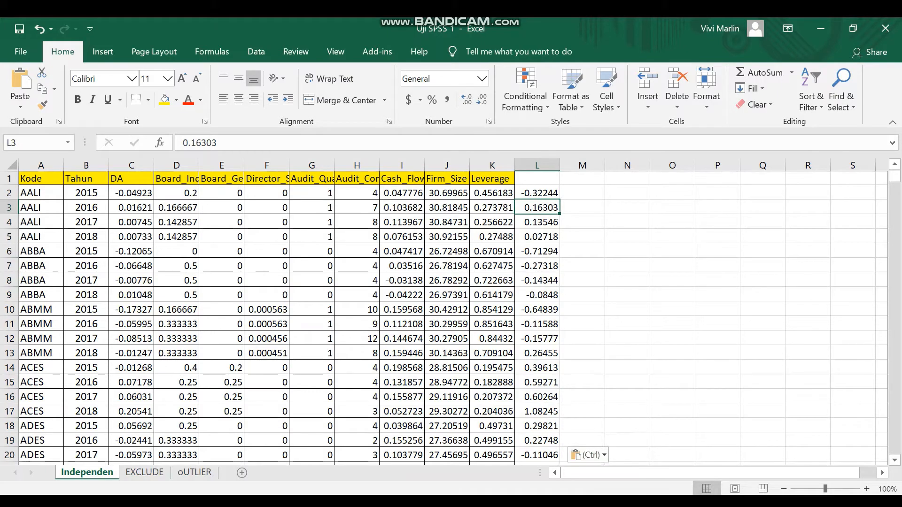
- Check the pasted residuals down to their last row and return to the start of column L
key(ctrl+Down)
key(Down)
key(ctrl+Up)
key(ctrl+Up)
key(Up)
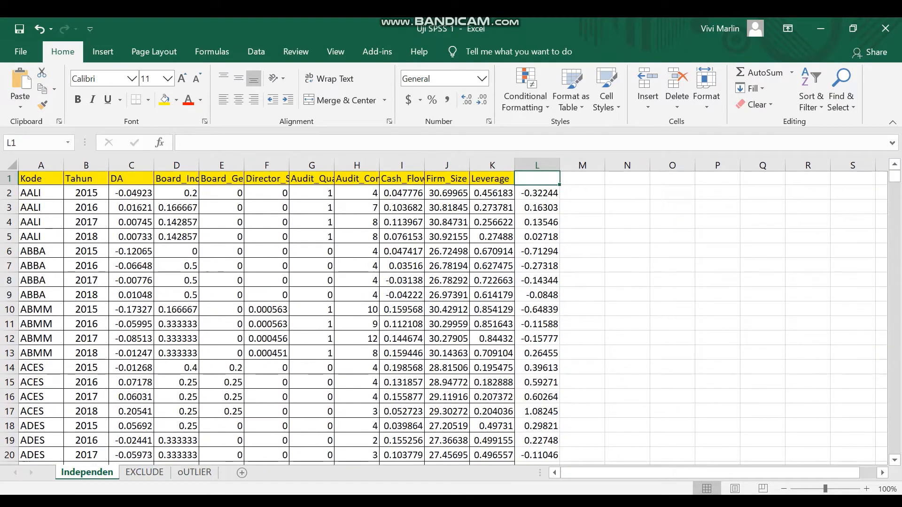
key(Down)
key(Down)
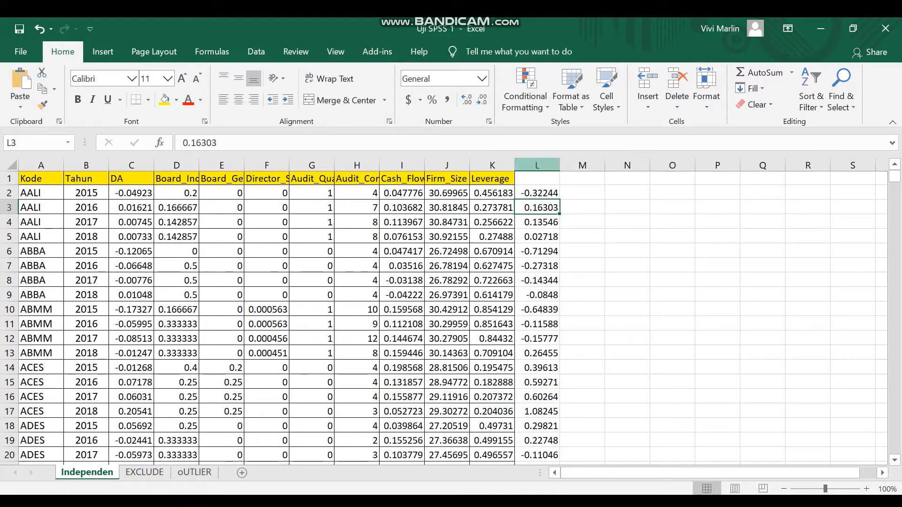
click(537, 165)
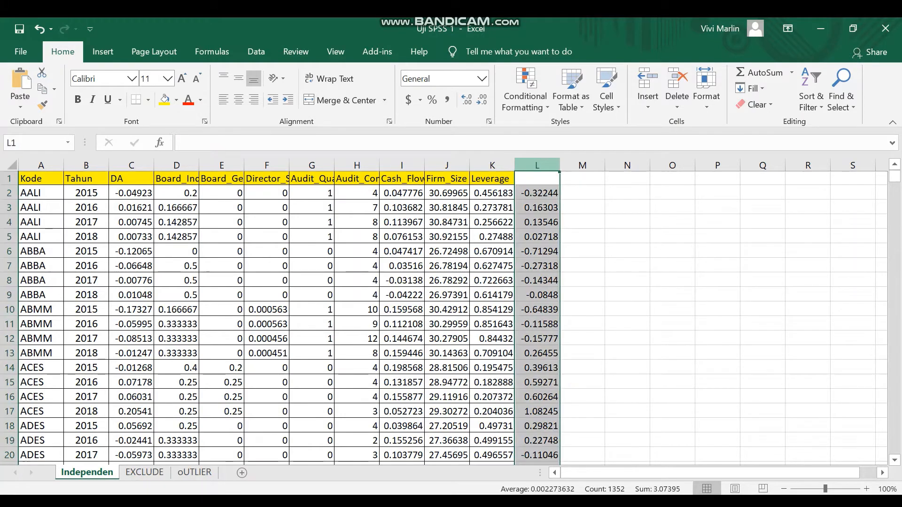
click(812, 101)
click(821, 159)
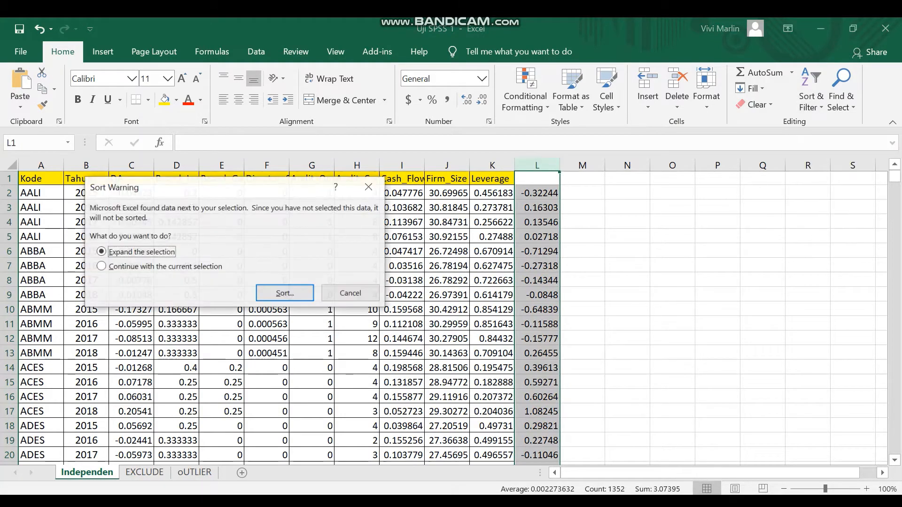
- Turn on filtering for the pasted residuals in column L of the Independen sheet
click(812, 97)
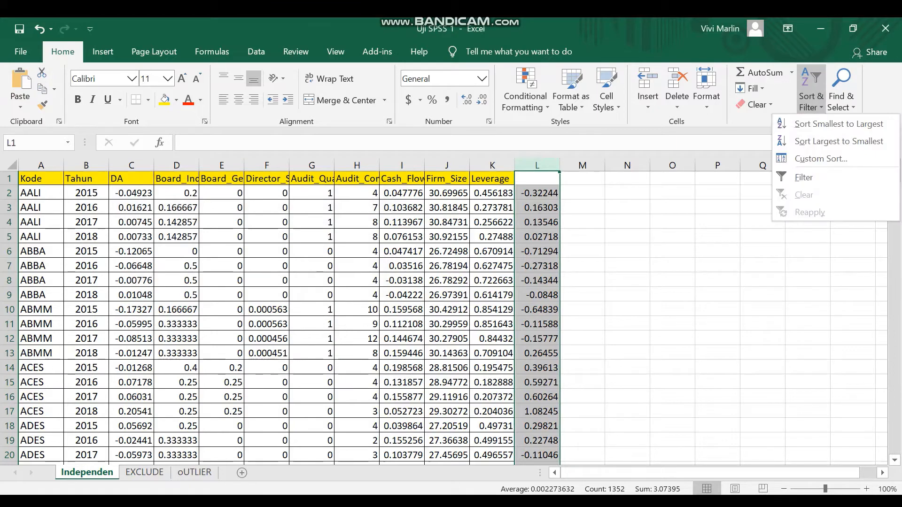
click(806, 177)
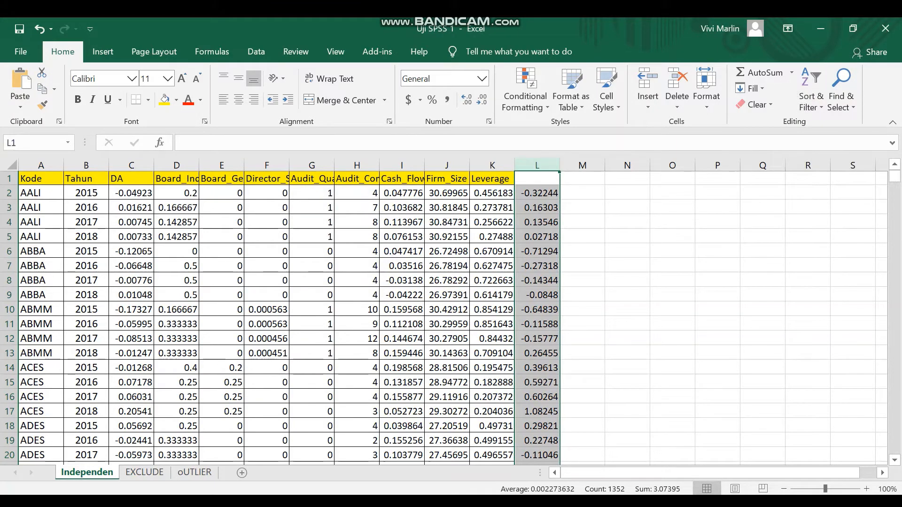
click(537, 193)
click(537, 165)
click(811, 96)
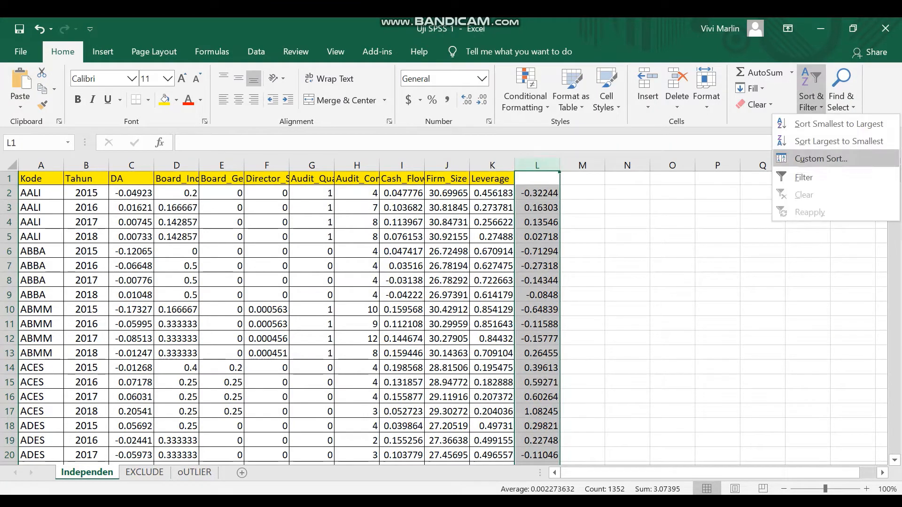
click(807, 176)
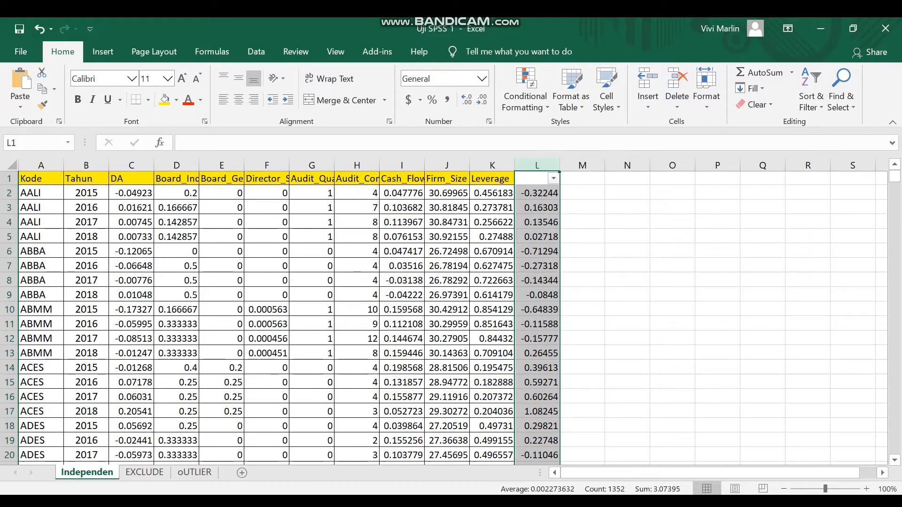
- Deselect all values in the column L filter and include only the residuals from -7.22199 through -5.05305
click(554, 178)
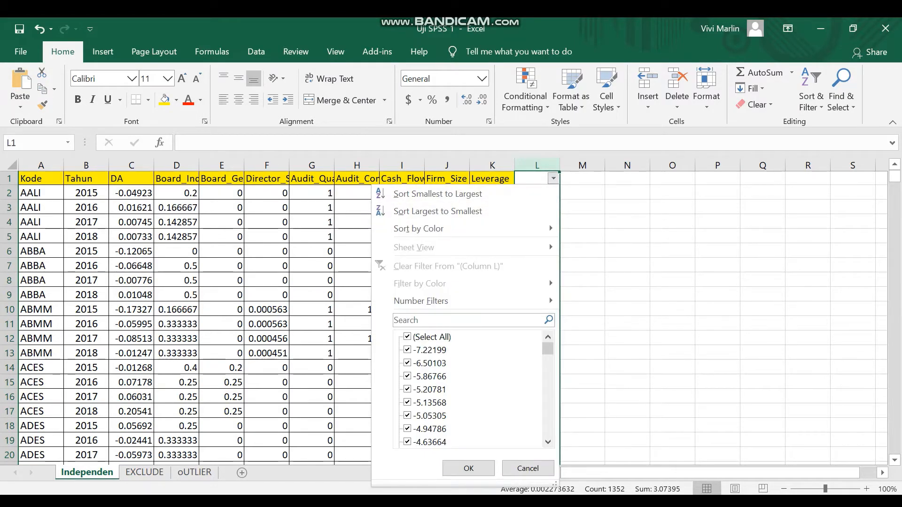
click(407, 337)
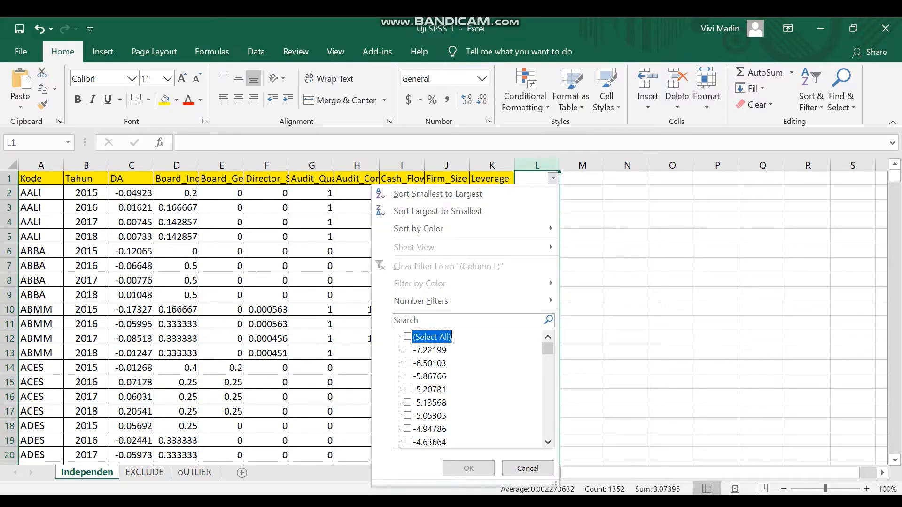
click(408, 350)
click(408, 363)
click(407, 377)
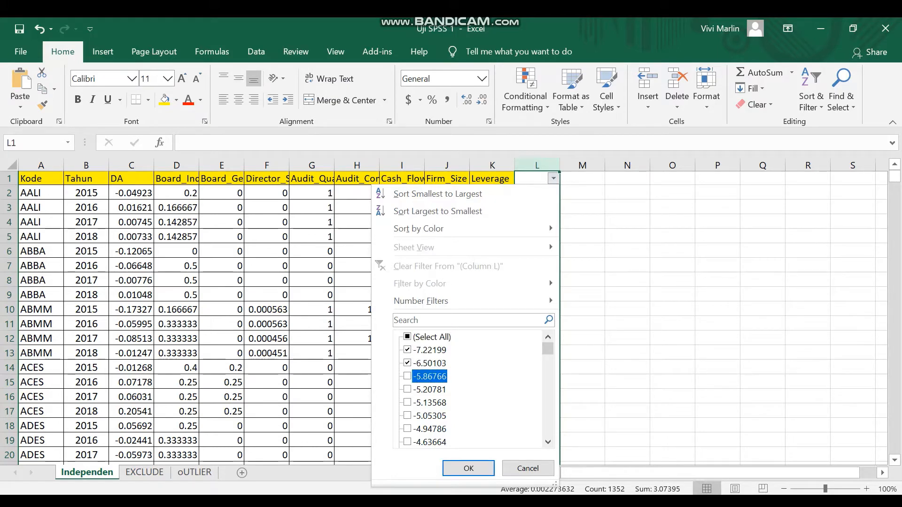
click(407, 390)
click(408, 402)
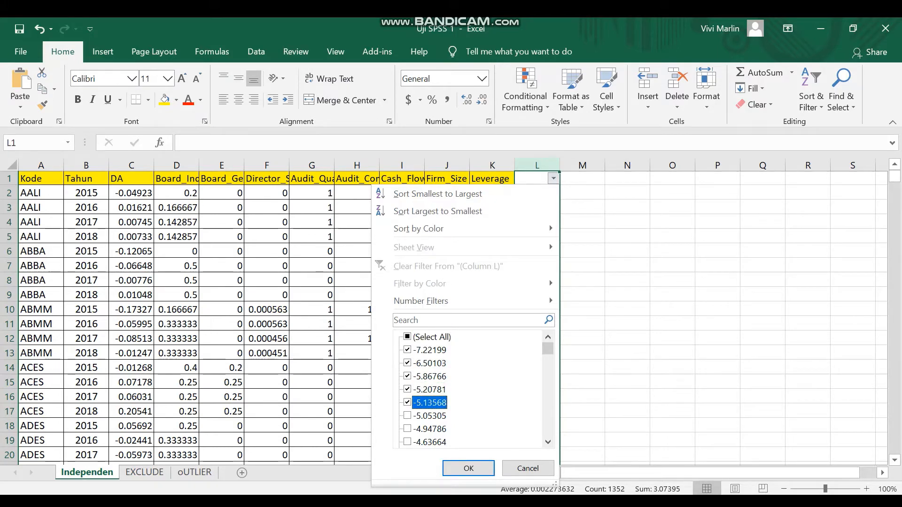
click(408, 415)
- Add the residuals from -4.94786 through -3.20223 to the column L filter selection
scroll(470, 390, down, 2)
click(408, 350)
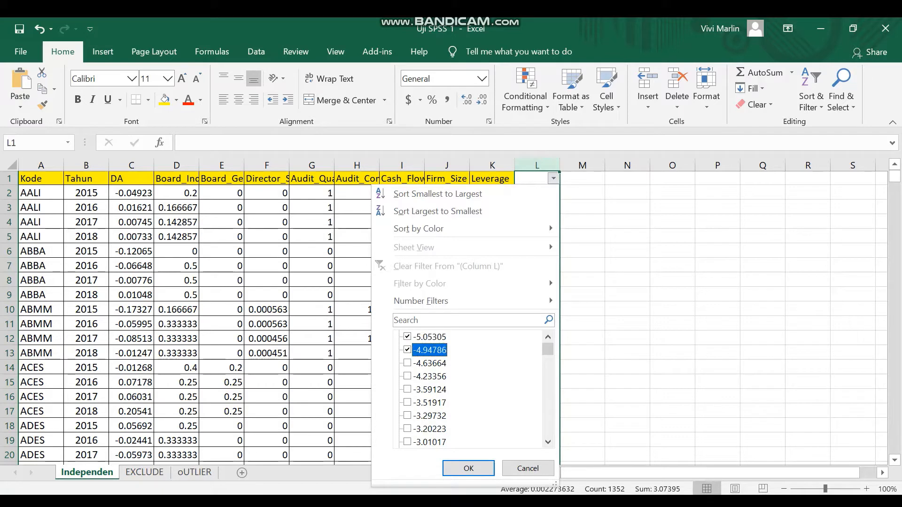
click(407, 363)
click(407, 376)
click(407, 390)
click(407, 403)
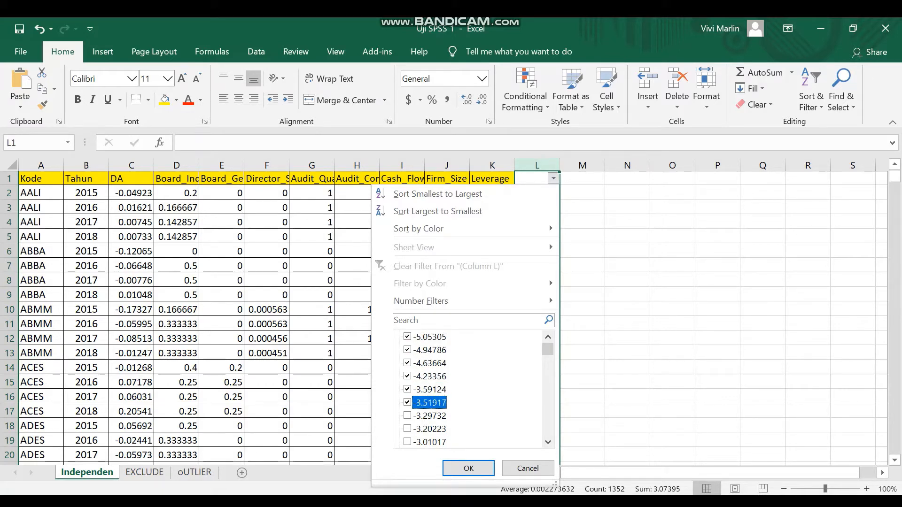
click(407, 416)
click(407, 429)
- Add the residuals from -3.01017 through -1.96311 to the column L filter selection
scroll(470, 390, down, 2)
click(407, 364)
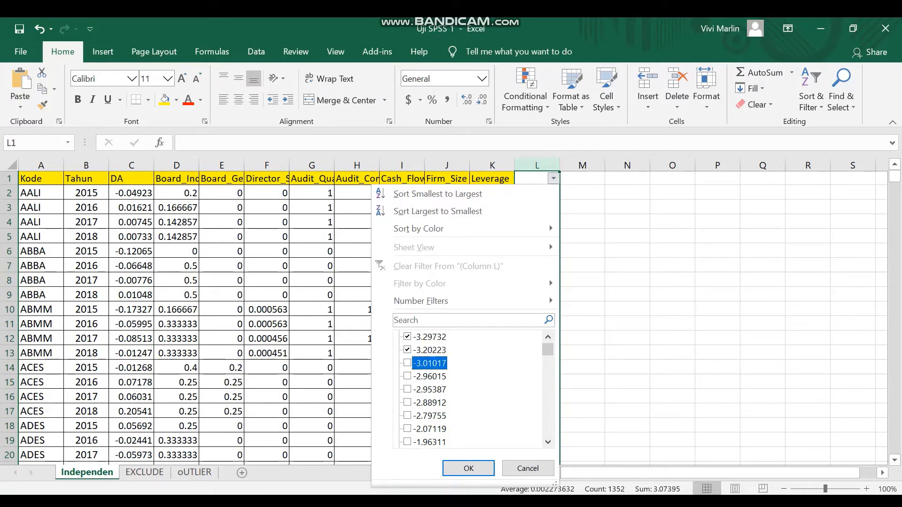
click(408, 376)
click(408, 389)
click(408, 402)
click(408, 416)
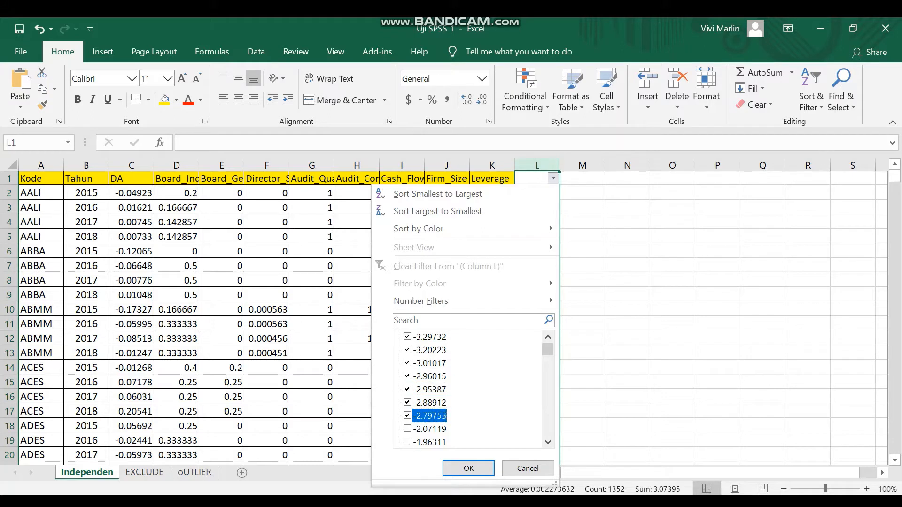
click(407, 429)
scroll(469, 390, down, 1)
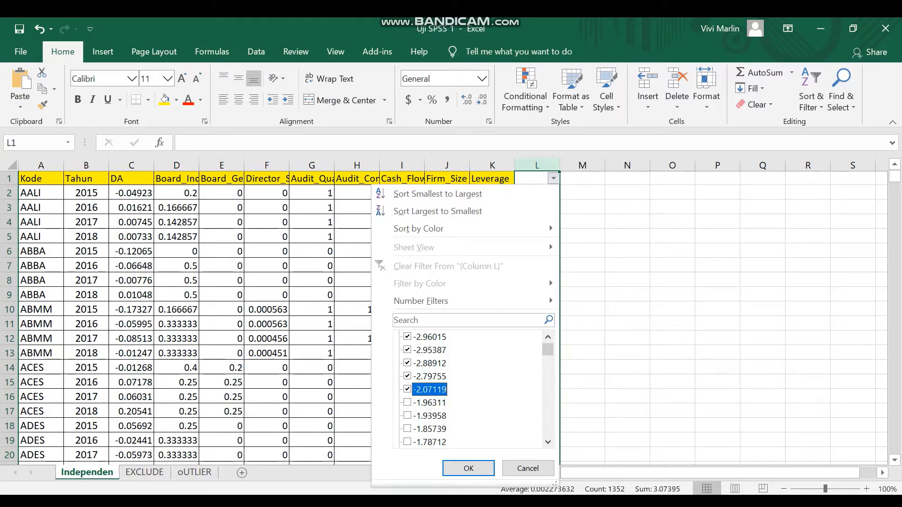
click(408, 403)
- Add the positive residuals from 2.0494 through 2.19454 to the column L filter selection
scroll(470, 390, down, 15)
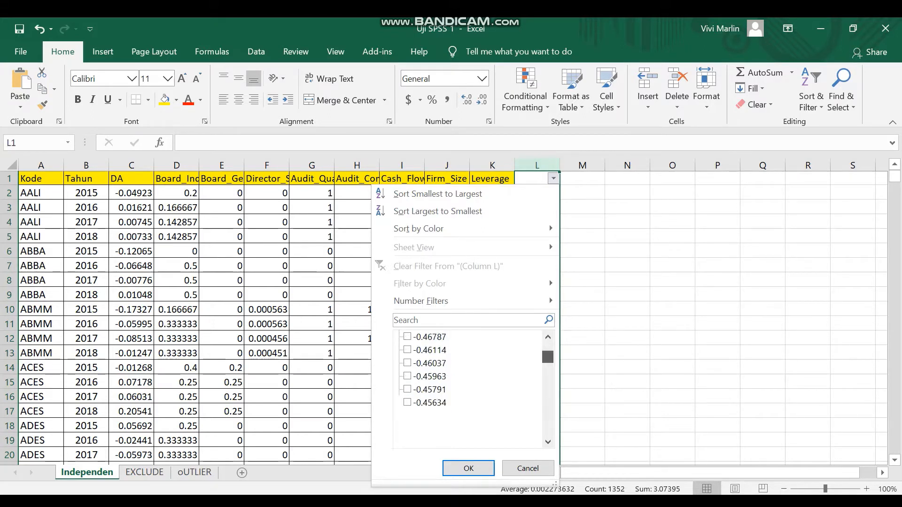
scroll(470, 390, up, 4)
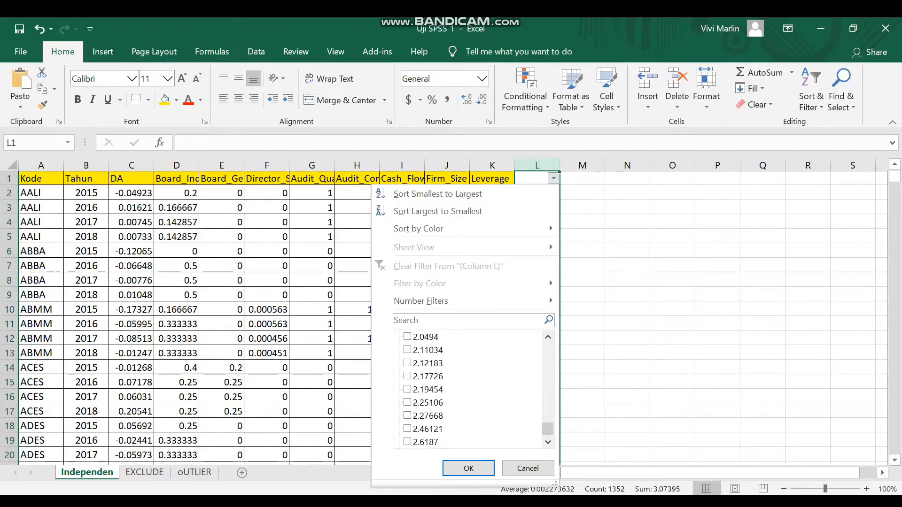
scroll(469, 390, down, 1)
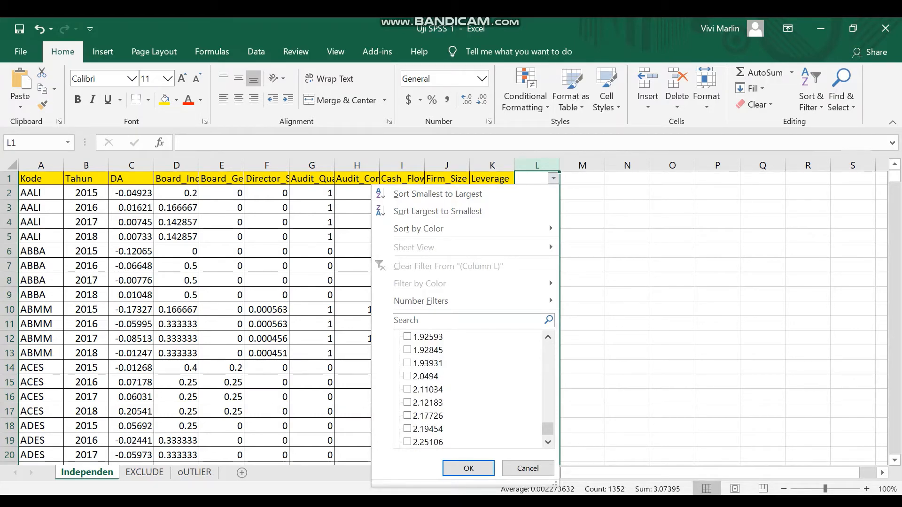
click(407, 376)
click(408, 390)
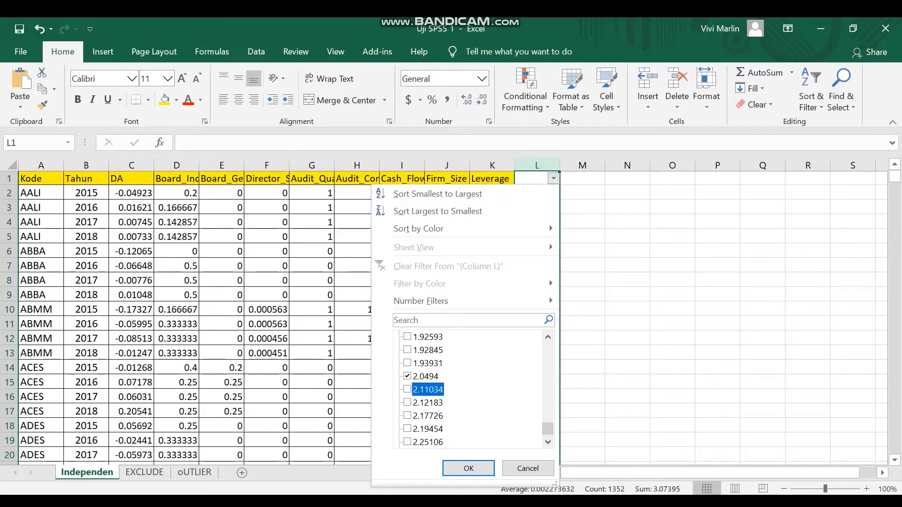
click(407, 403)
click(407, 416)
click(407, 429)
- Add the residuals from 2.25106 through 3.28172 to the column L filter selection
scroll(407, 429, down, 1)
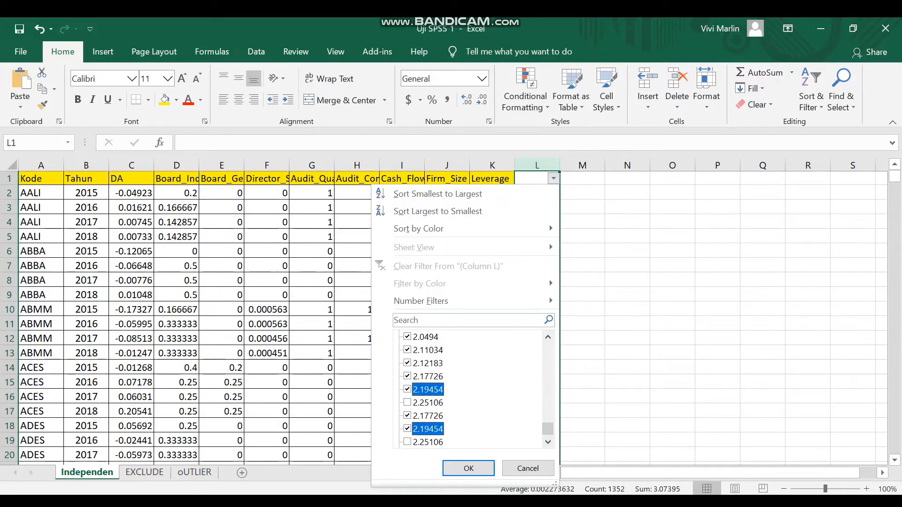
click(408, 403)
click(407, 416)
click(407, 429)
click(408, 442)
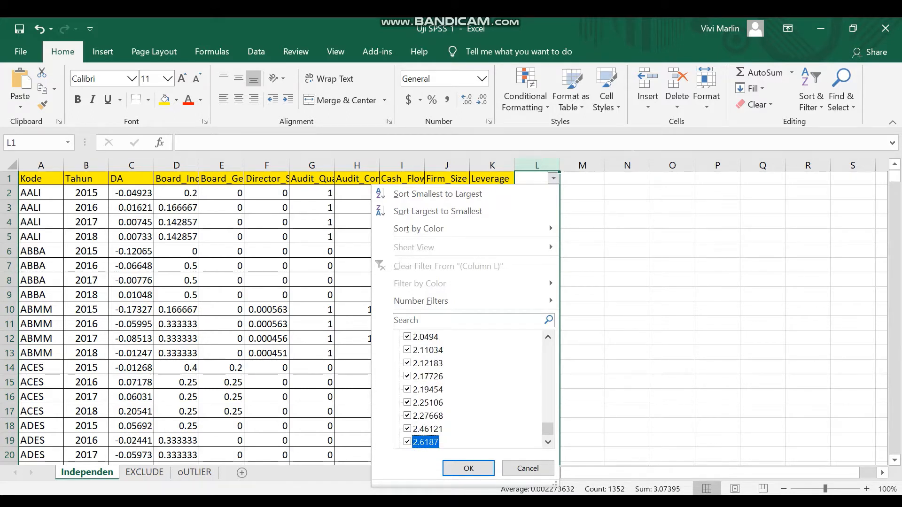
scroll(407, 442, down, 3)
click(407, 351)
click(408, 363)
click(407, 376)
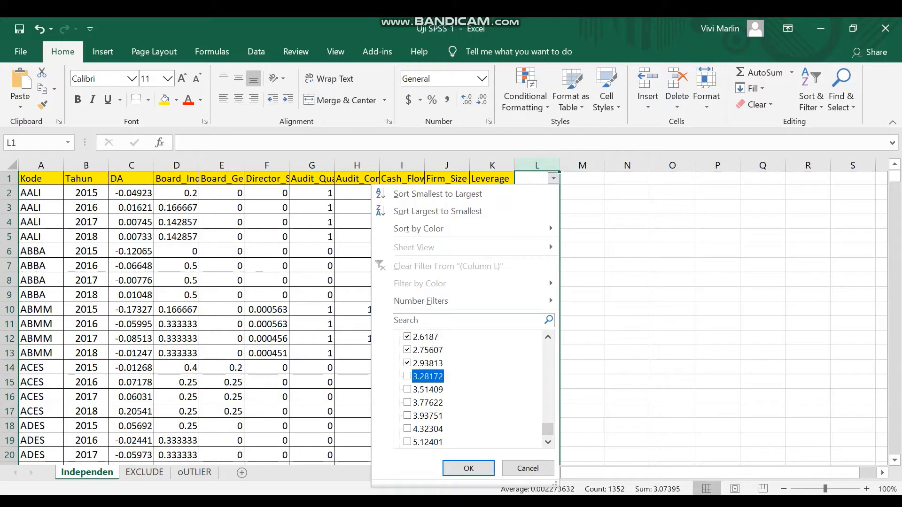
- Add the residuals from 3.51409 through 5.12401 to the column L filter selection
click(407, 389)
click(407, 403)
click(408, 415)
click(407, 430)
click(407, 442)
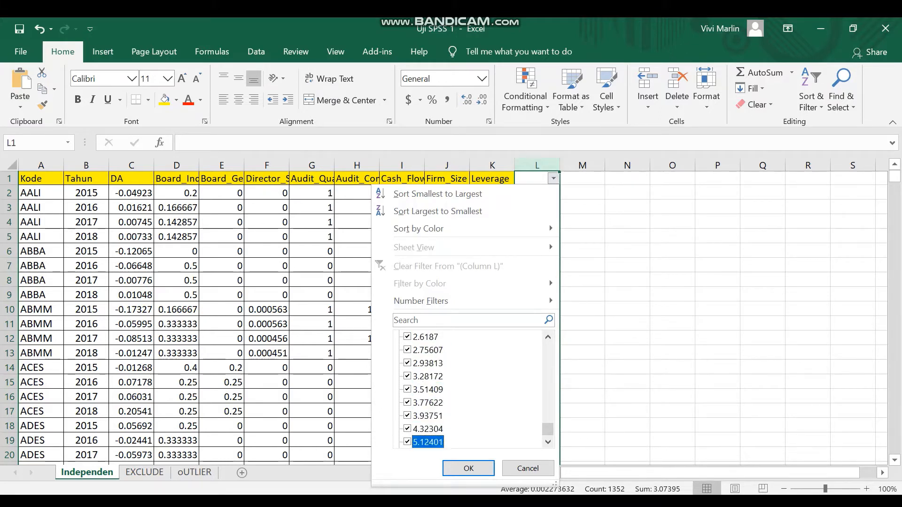
- Add the residuals from 5.14716 through 19.54706 to the selection and apply the column L filter
scroll(408, 442, down, 3)
key(Down)
key(space)
key(Down)
key(space)
key(Down)
key(space)
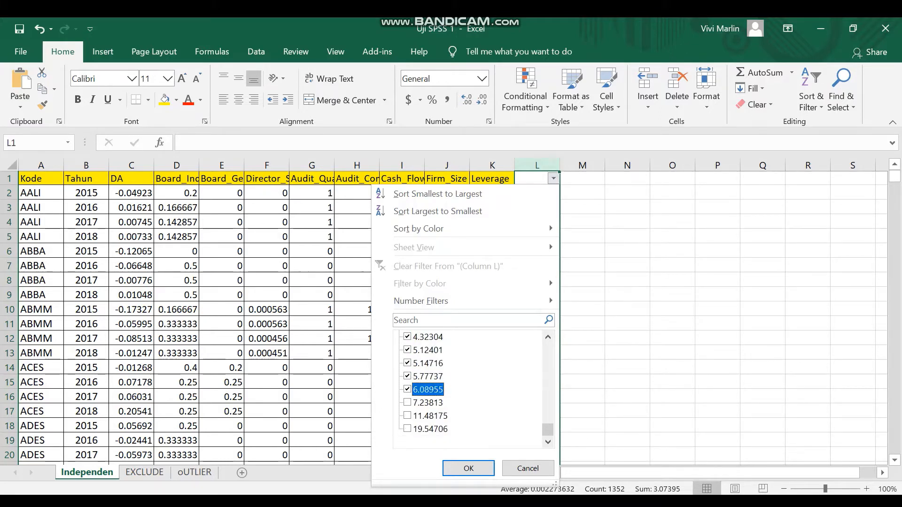
key(Down)
key(space)
key(Down)
key(space)
key(Down)
key(Tab)
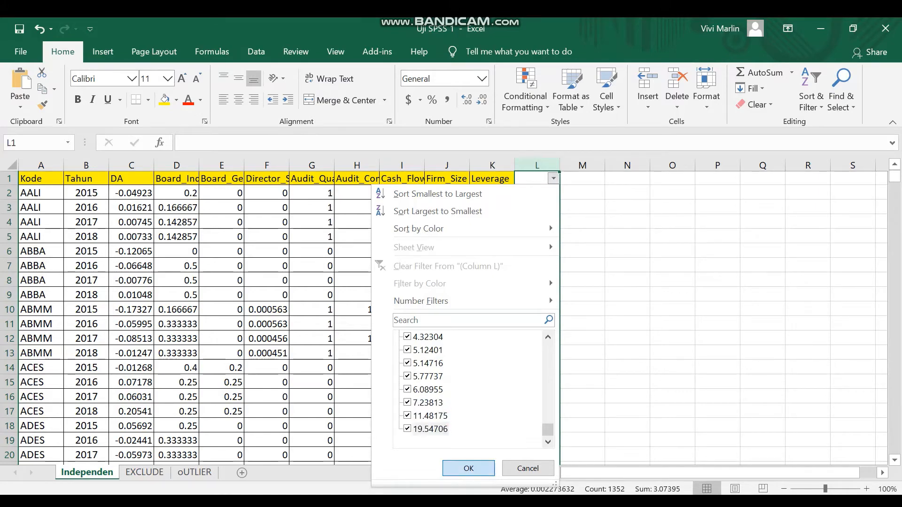
key(Return)
- Copy all filtered outlier rows across columns A to L, without the header, and paste them into the oUTLIER sheet at A1
scroll(451, 317, down, 9)
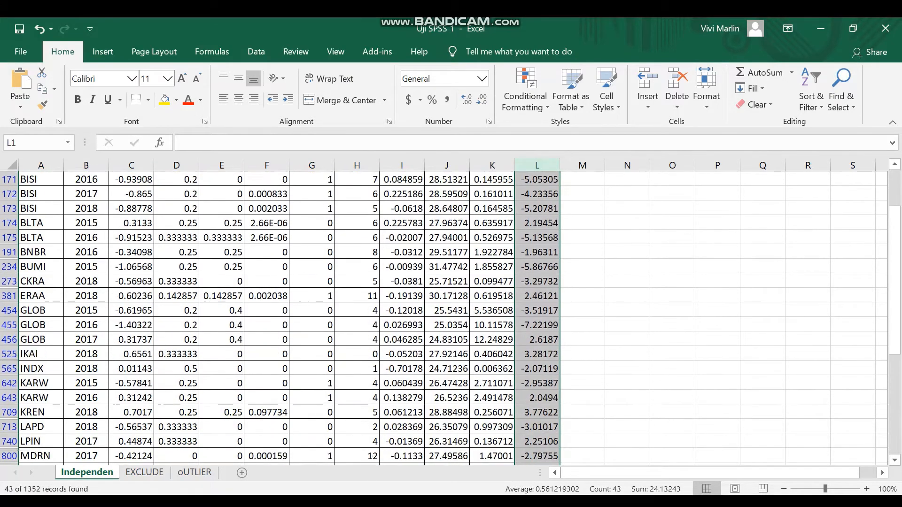
scroll(451, 317, up, 5)
scroll(451, 317, up, 5)
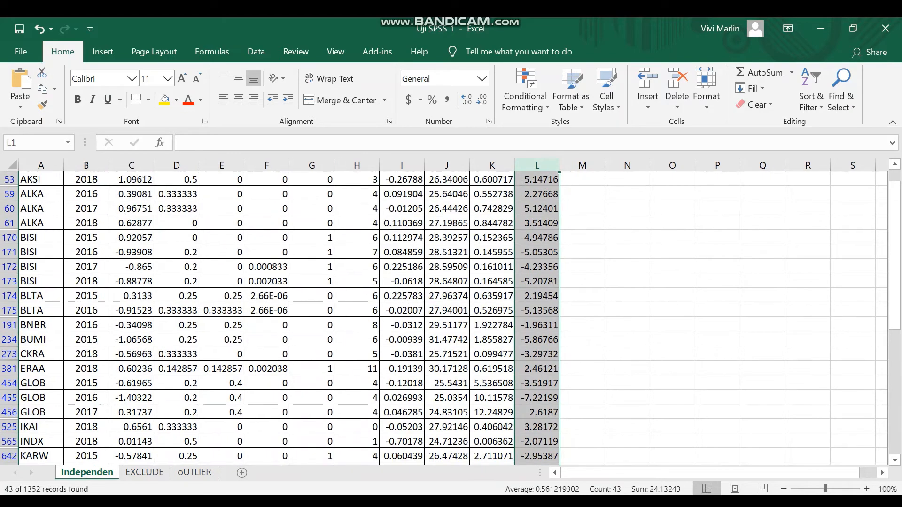
click(537, 193)
key(ctrl+shift+Left)
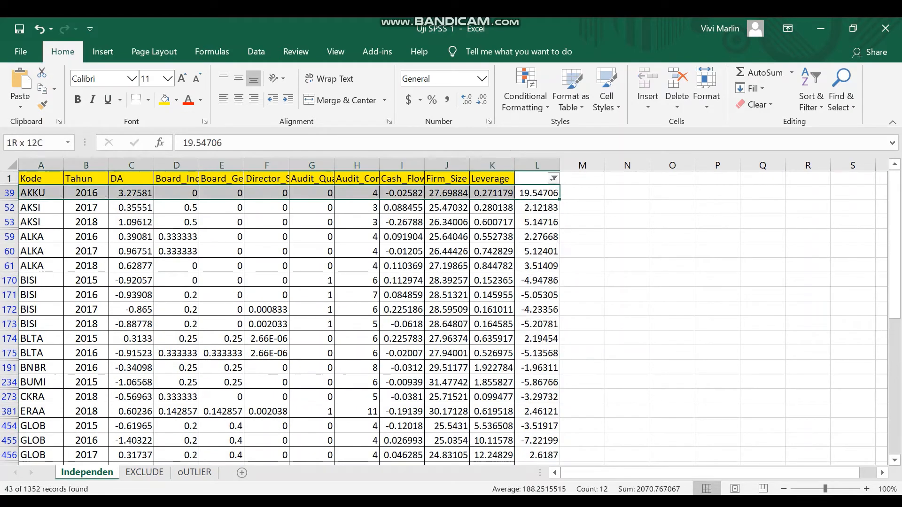
key(shift+Down)
key(ctrl+shift+Down)
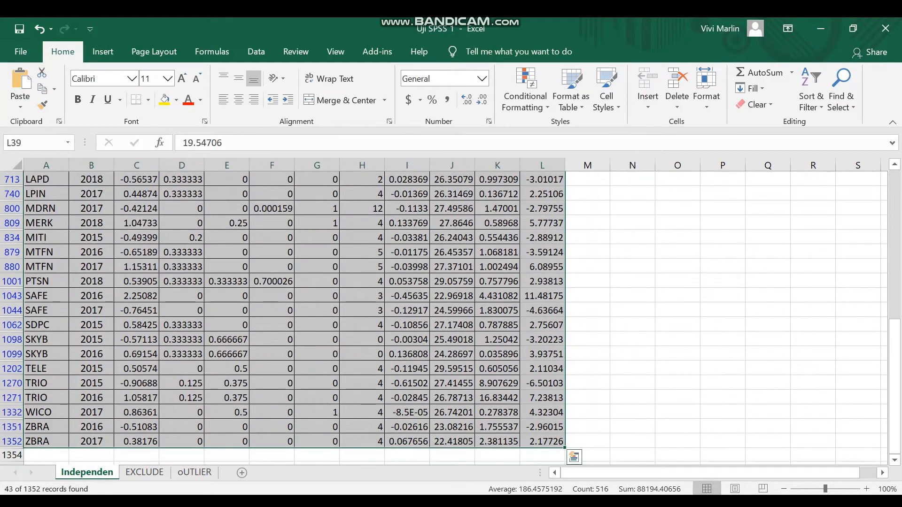
key(ctrl+c)
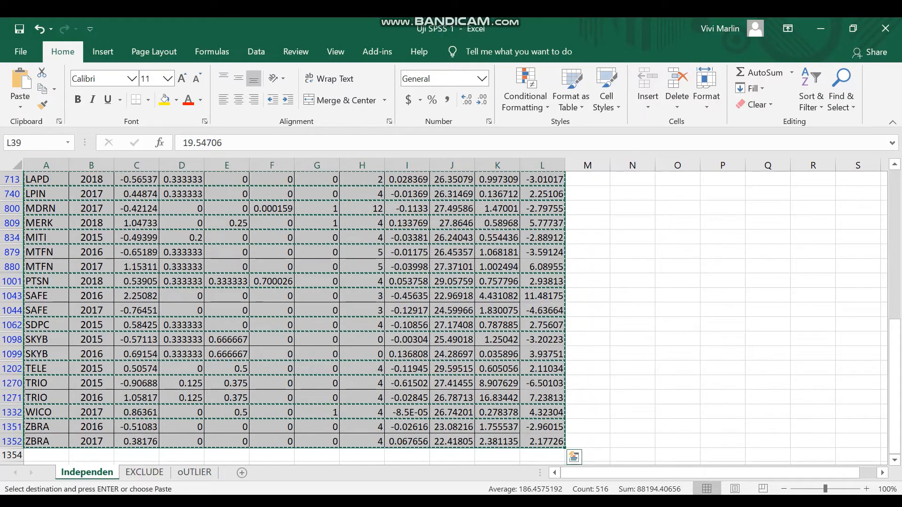
click(194, 473)
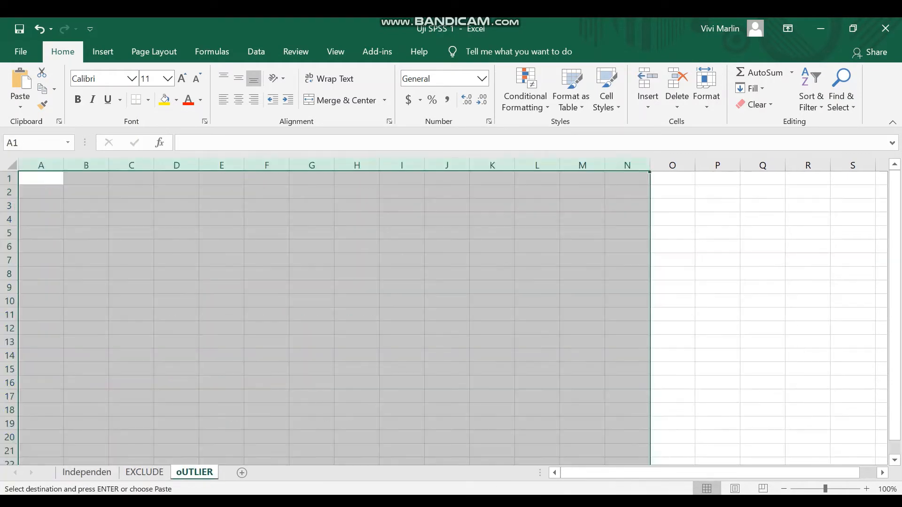
click(41, 179)
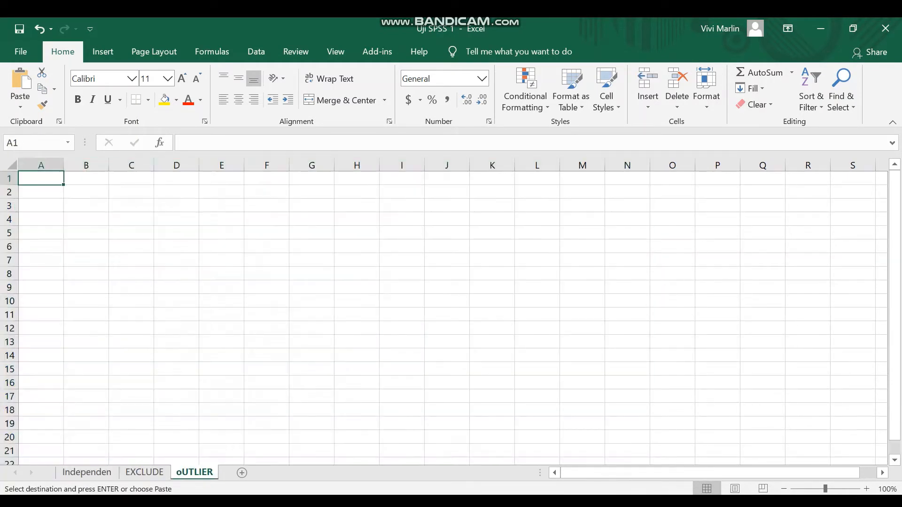
key(ctrl+v)
- On the Independen sheet, limit the outlier selection to visible cells only, clear it, and delete those rows from the sheet
click(87, 473)
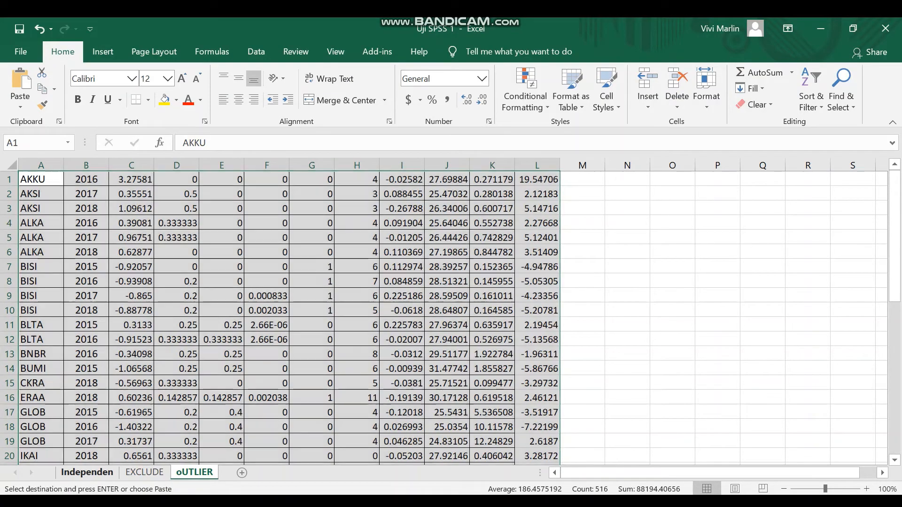
scroll(295, 319, up, 2)
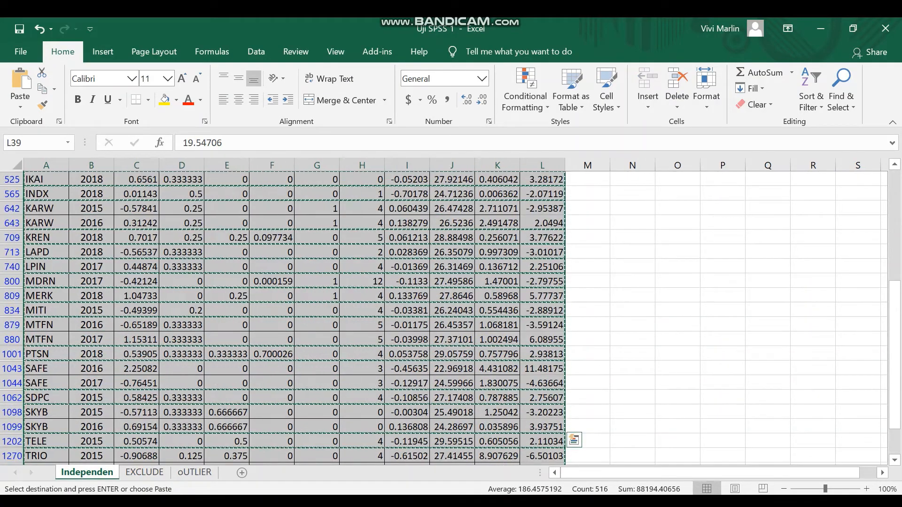
right_click(193, 171)
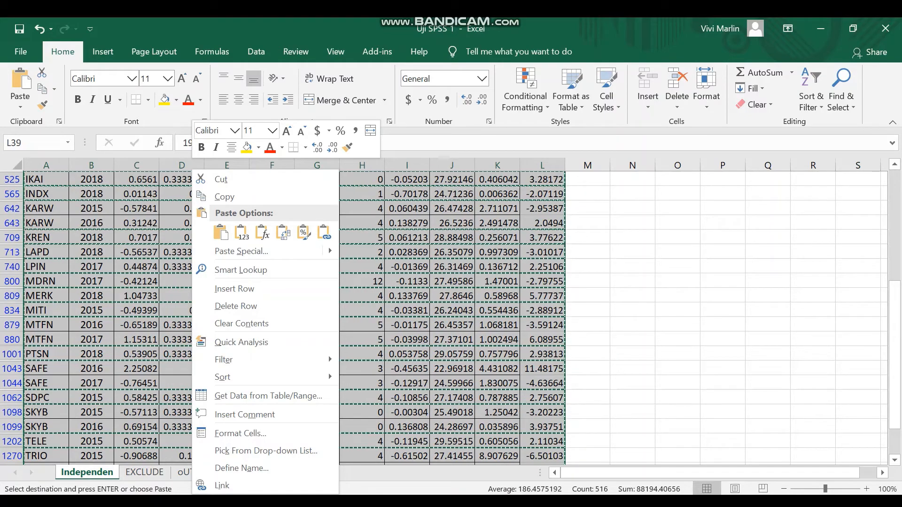
key(Escape)
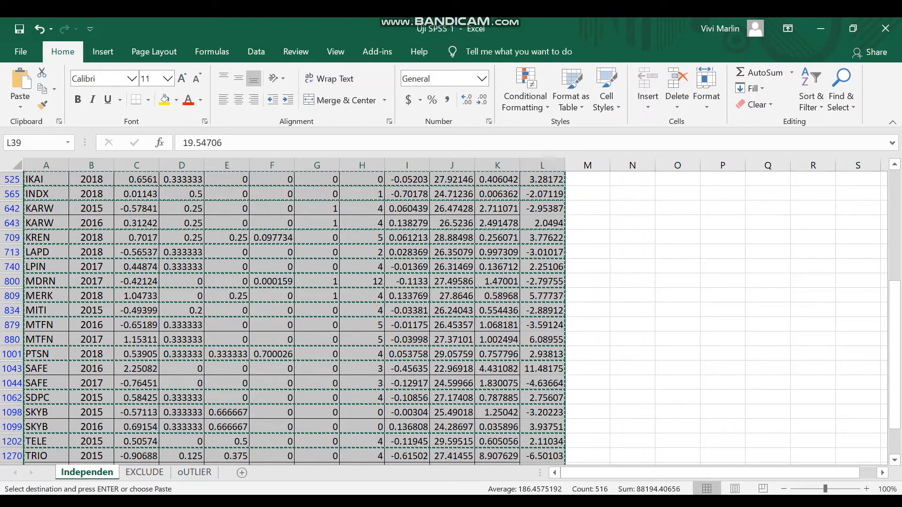
key(ctrl+g)
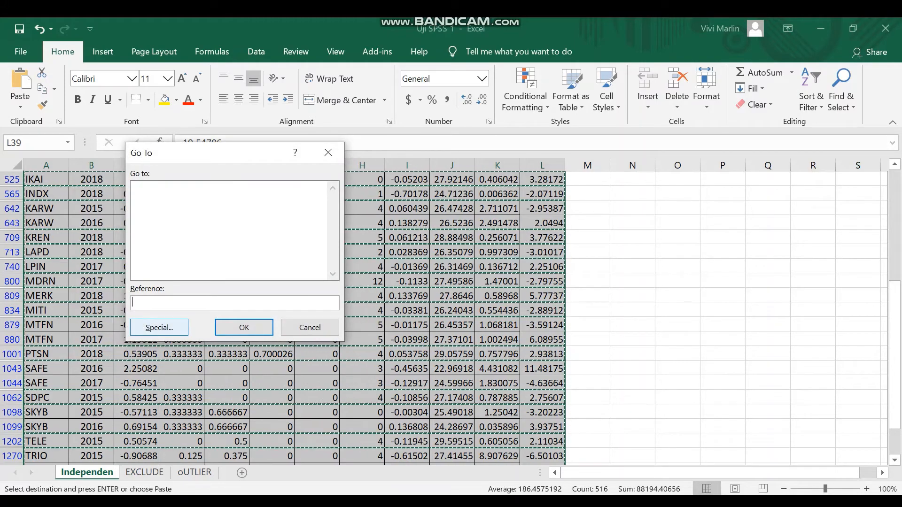
key(alt+s)
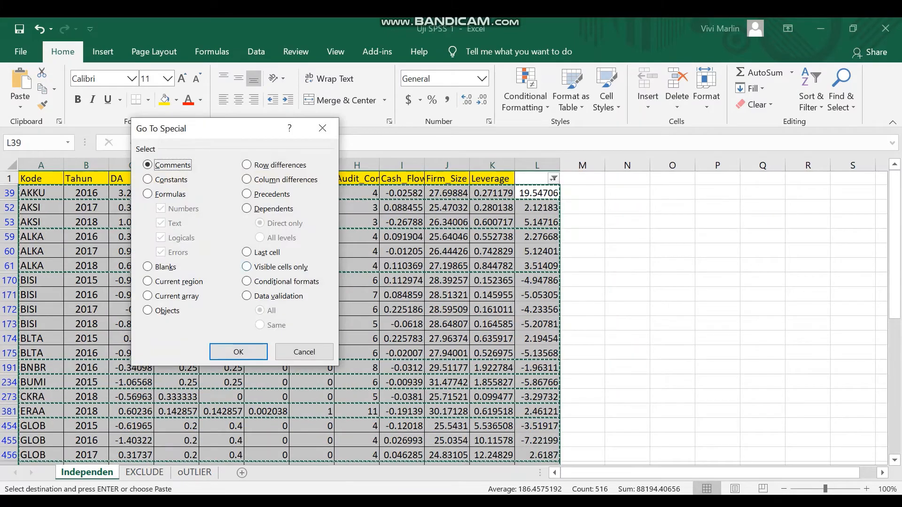
key(alt+y)
key(Return)
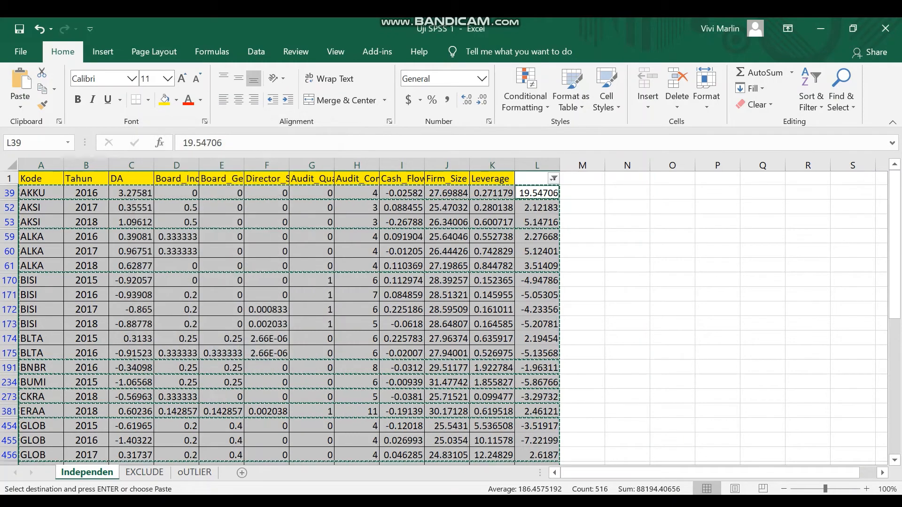
key(Delete)
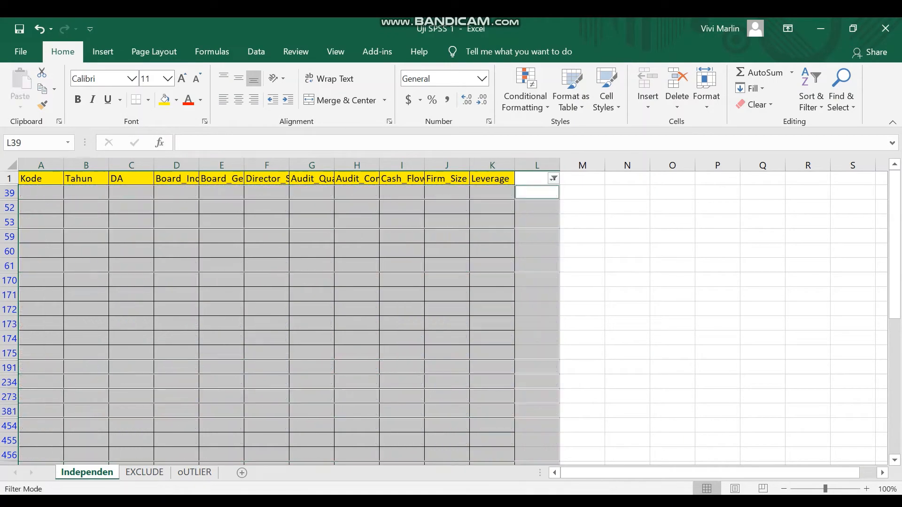
click(677, 79)
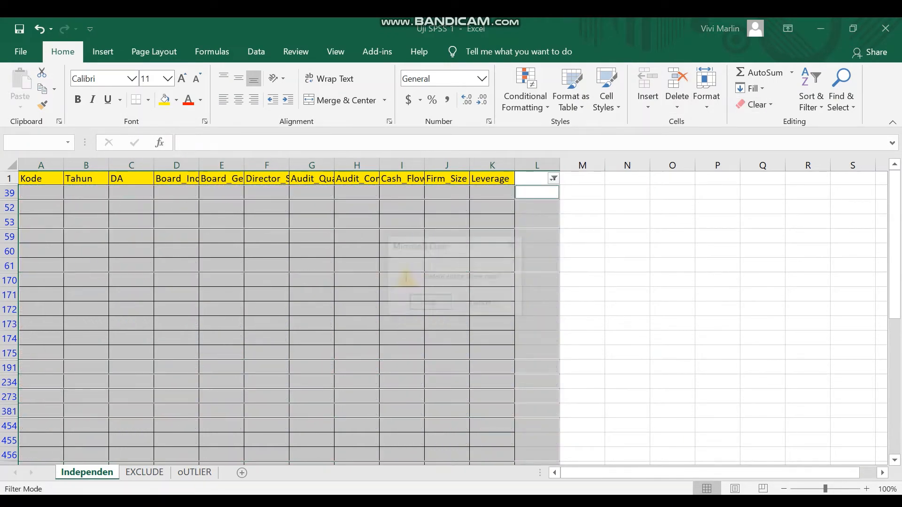
key(Return)
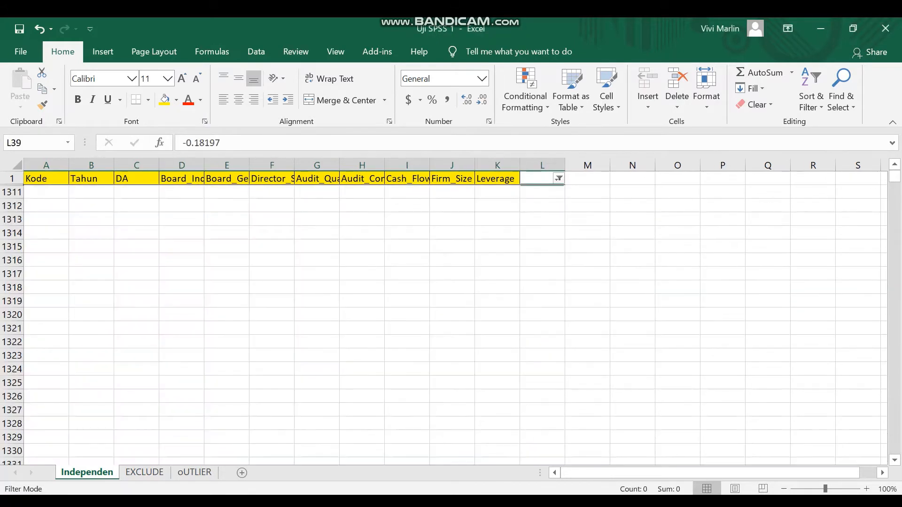
- Reselect all values in the column L filter to show every remaining row
click(559, 179)
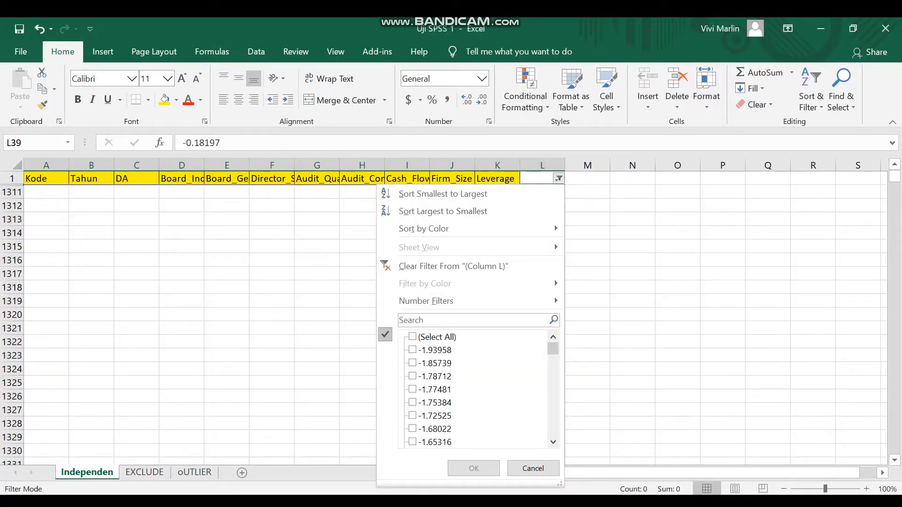
click(413, 337)
click(473, 469)
click(493, 281)
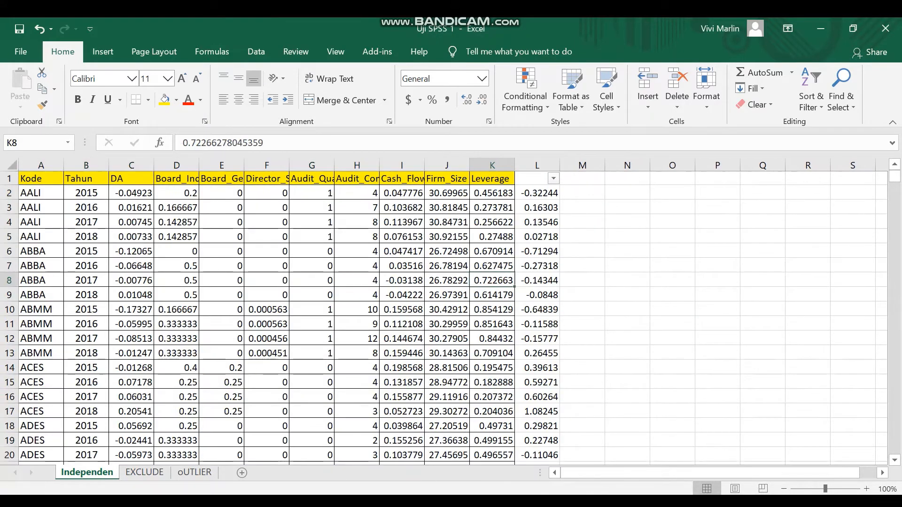
- Examine the remaining Independen data at its last row and back at its header row
key(ctrl+End)
scroll(451, 318, down, 1)
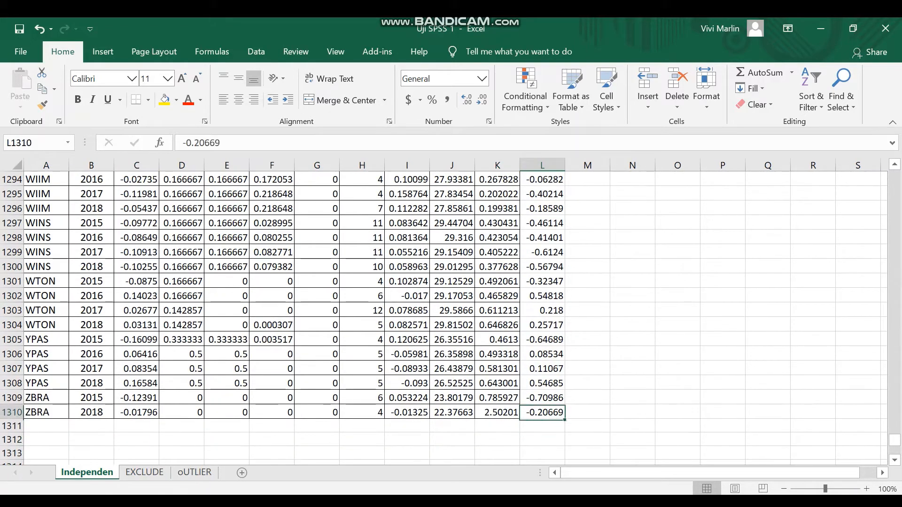
key(Up)
key(Down)
key(Left)
key(Left)
key(ctrl+Left)
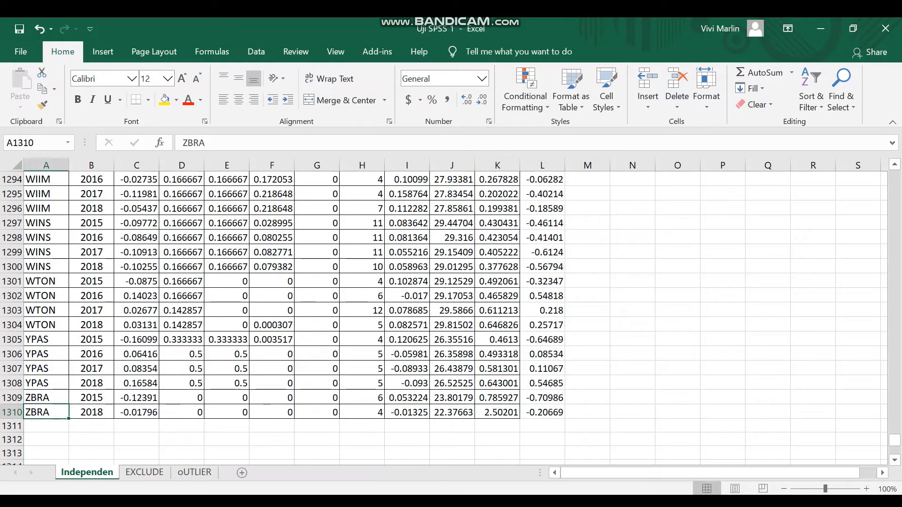
key(Right)
key(Right)
key(Right)
key(Right)
key(Right)
key(Right)
key(Right)
key(Right)
key(Right)
key(Right)
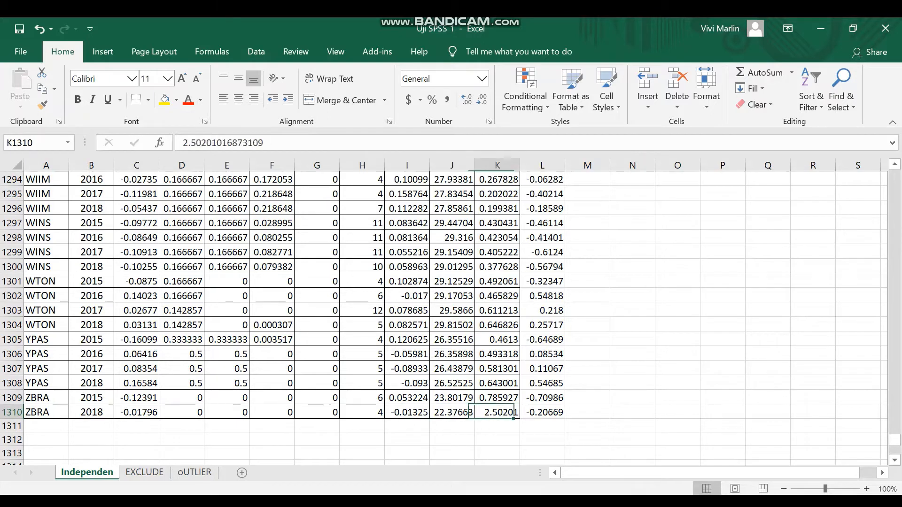
key(Right)
key(ctrl+Up)
key(Down)
key(Down)
key(Up)
key(Up)
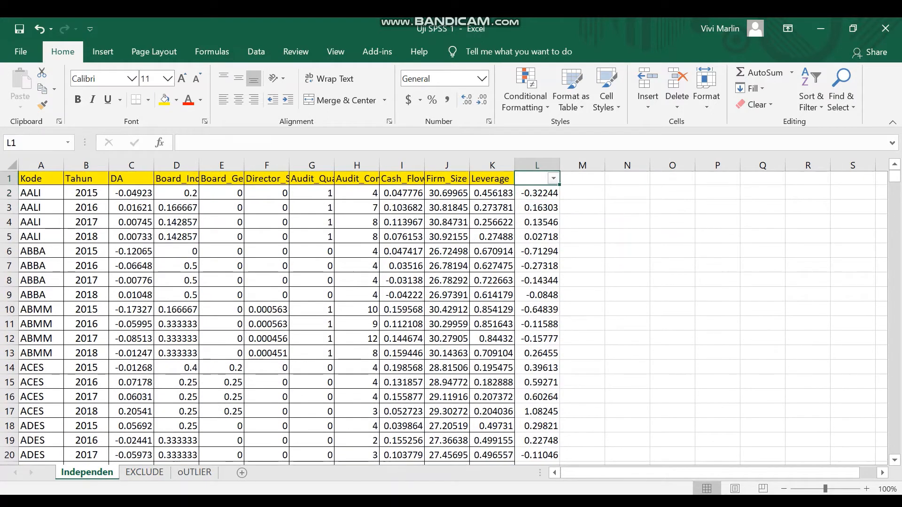
- Enter 1309 as the number of remaining observations in cell K1312, below the Leverage data
key(ctrl+Down)
key(Down)
key(Down)
key(Down)
key(Left)
key(Up)
key(Up)
key(Down)
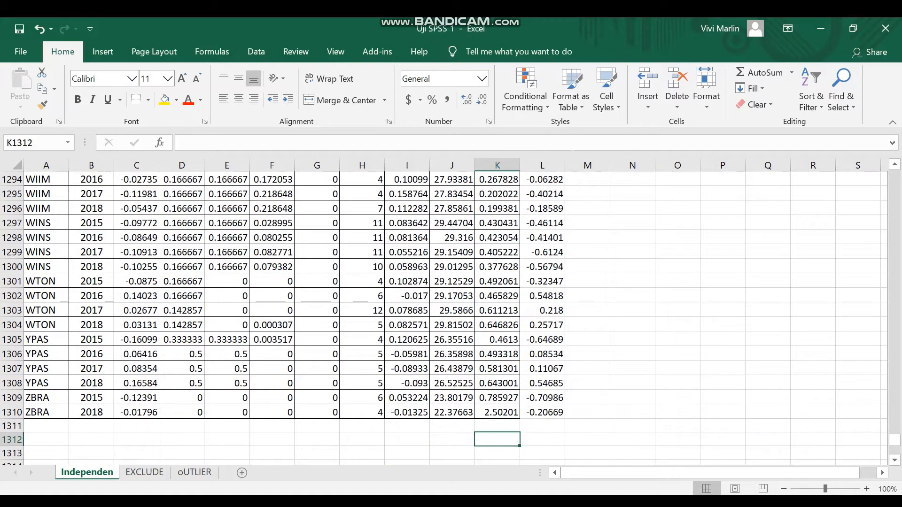
text(1309)
key(Return)
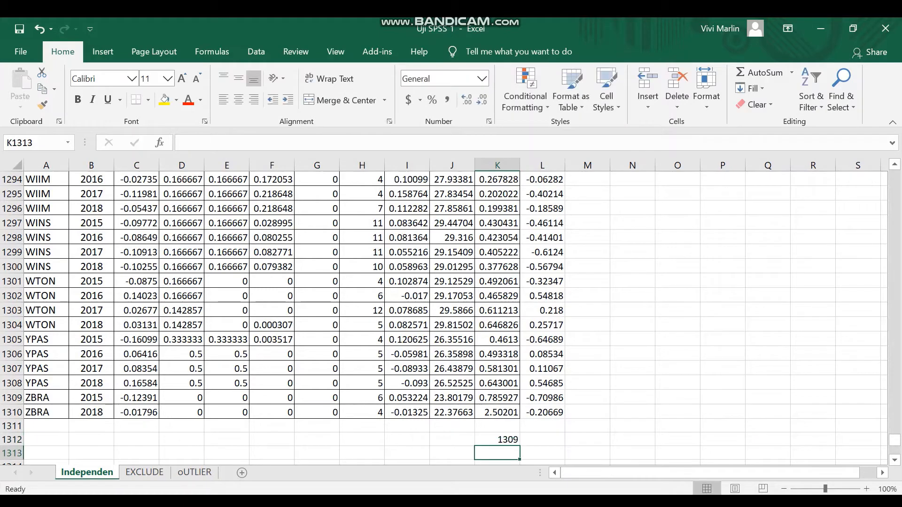
- Select all residuals in column L of the oUTLIER sheet from L1 down to count the outliers
click(194, 472)
click(537, 179)
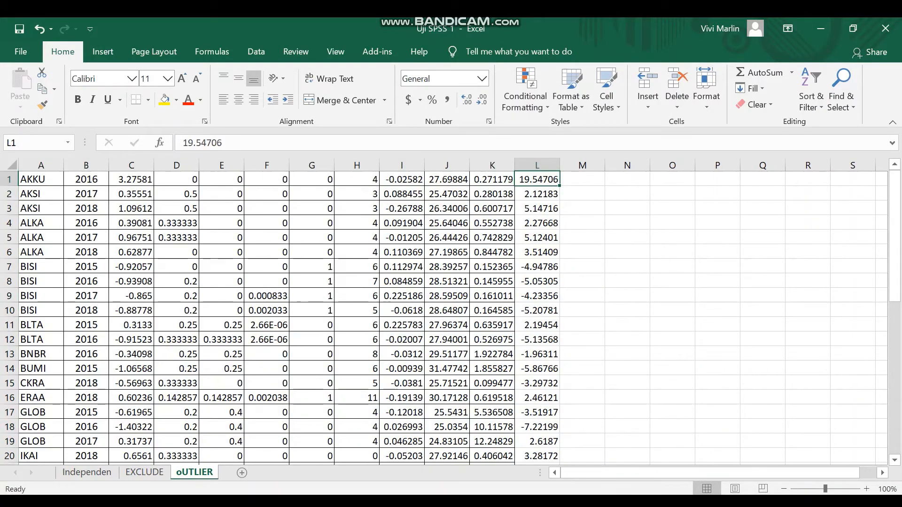
key(ctrl+shift+Down)
scroll(453, 318, down, 1)
scroll(444, 314, down, 2)
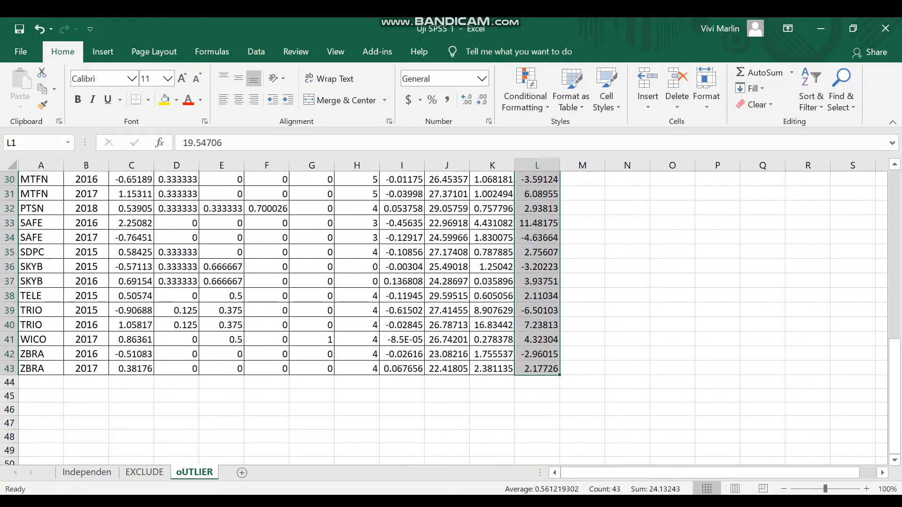
- Enter 43 as the number of outliers in cell K1313 of the Independen sheet
click(87, 472)
scroll(517, 352, down, 2)
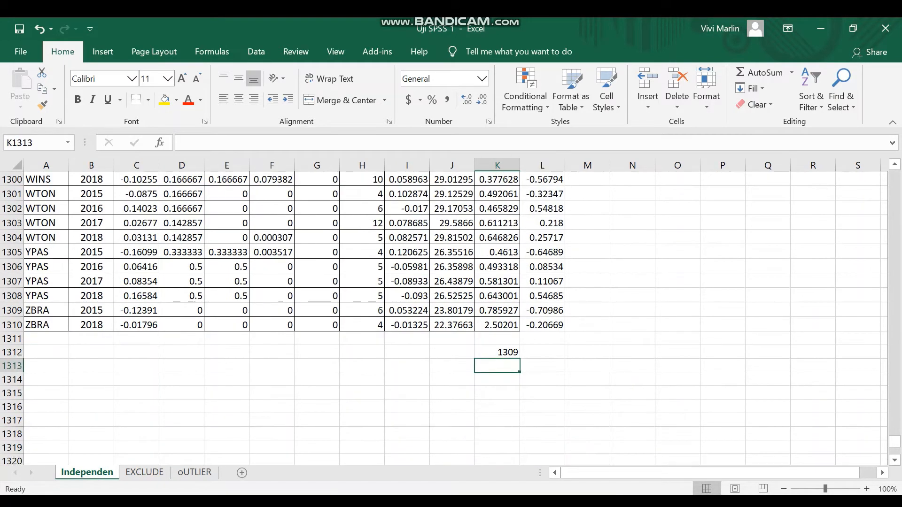
click(537, 353)
click(499, 379)
click(499, 366)
text(43)
key(Return)
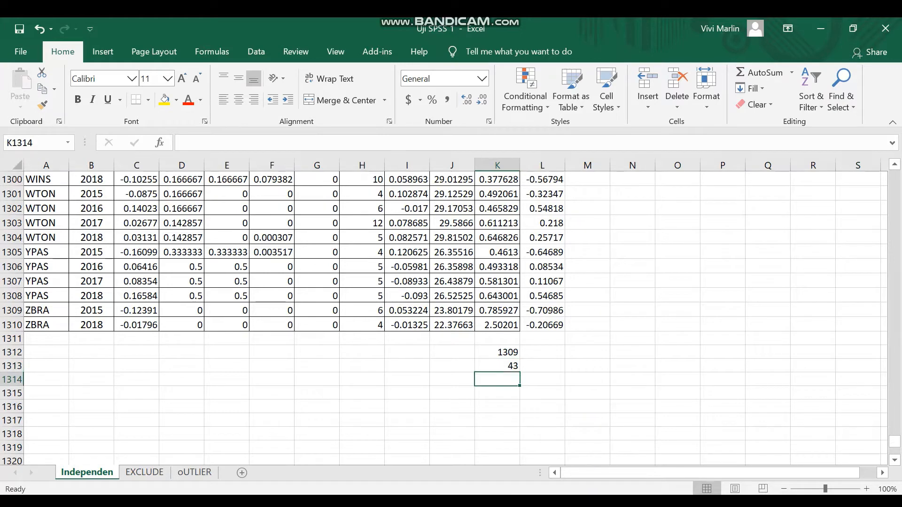
- Add the remaining and outlier counts in cell K1314 with the formula =K1312+K1313
text(=)
key(Up)
key(Up)
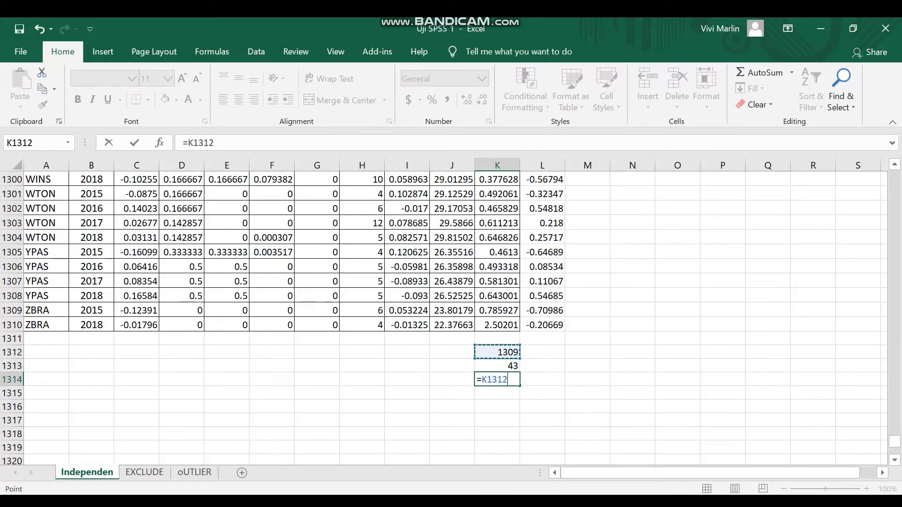
text(+)
key(Up)
key(Return)
key(Up)
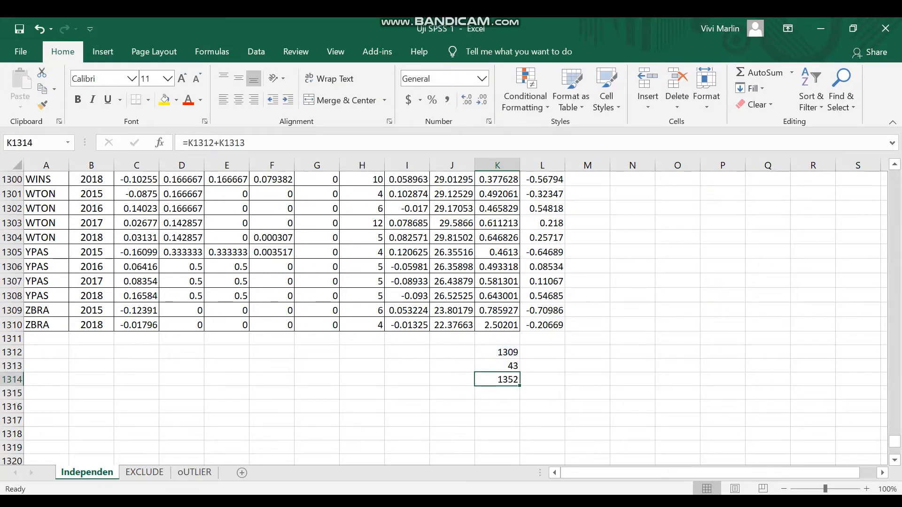
- Switch to the SPSS Data Editor and go to the dataset's last case to check the number of observations
click(577, 500)
click(501, 452)
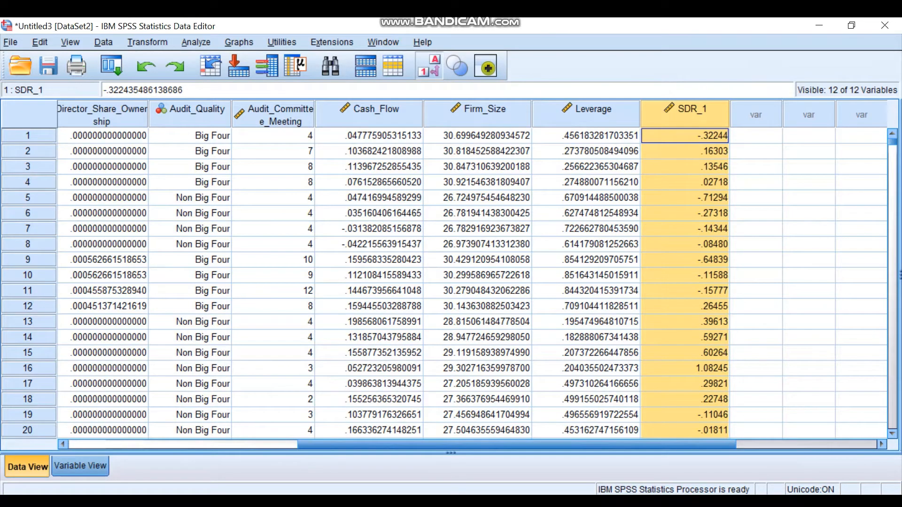
click(102, 369)
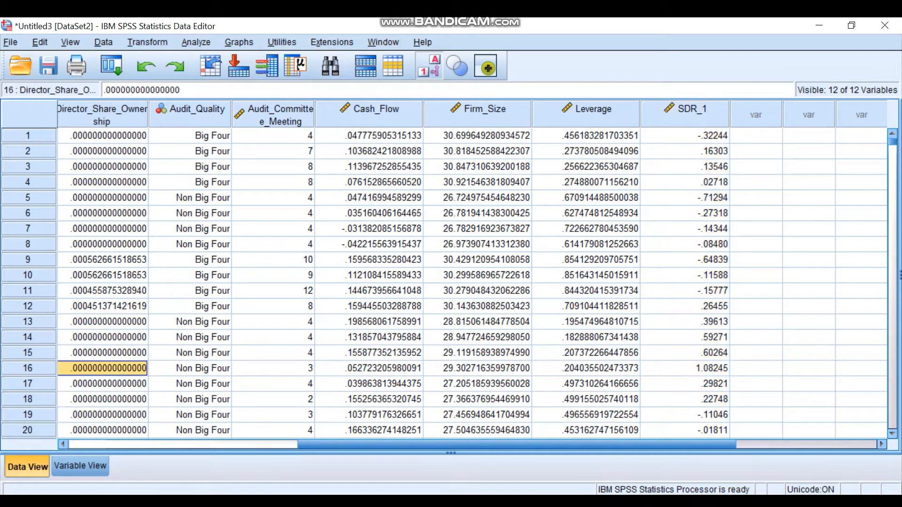
key(ctrl+Down)
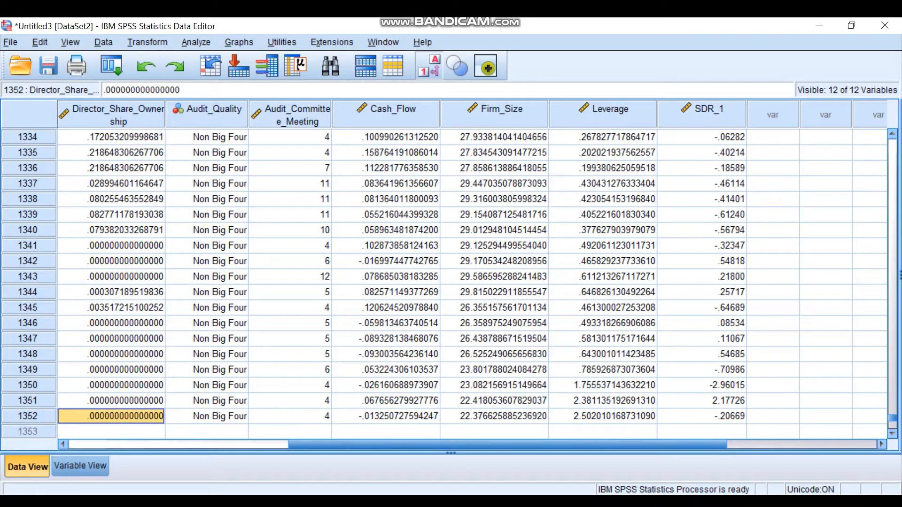
- Sort the SPSS dataset by SDR_1 in ascending order
scroll(470, 282, up, 6)
click(703, 113)
right_click(701, 118)
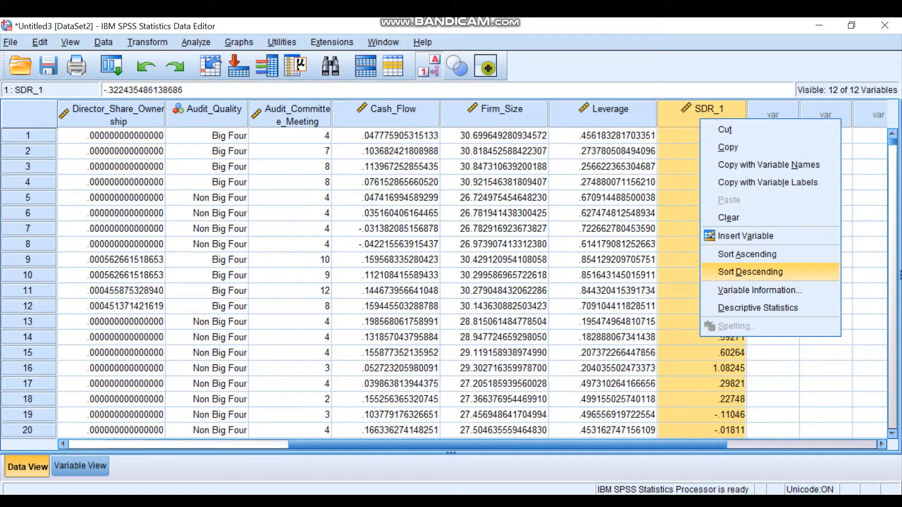
click(748, 254)
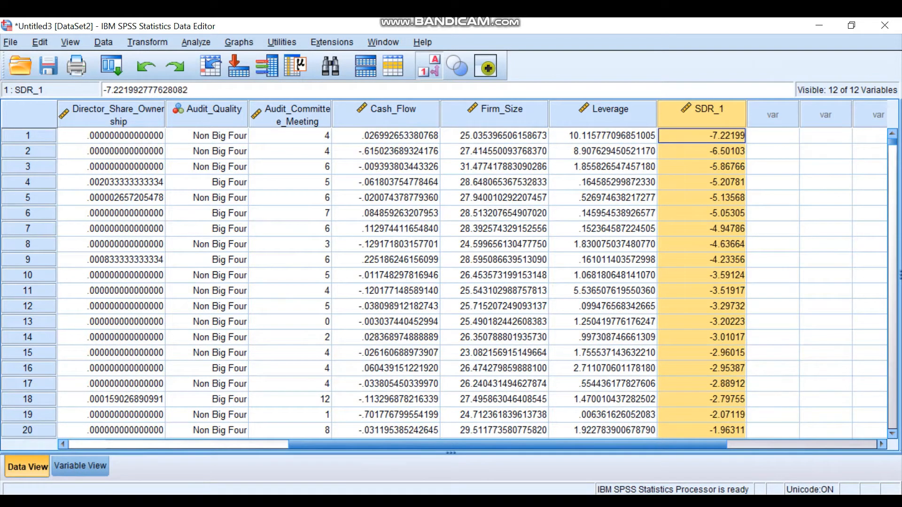
- Try to select the full rows of outlier cases 1 to 19, with SDR_1 from -7.22199 to -2.07119
drag(702, 136, 702, 415)
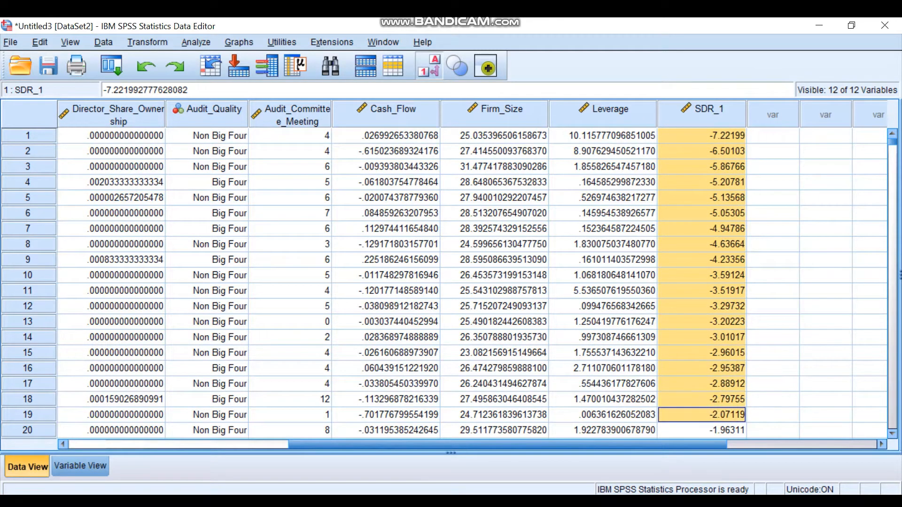
key(shift+Down)
key(shift+Down)
key(shift+Up)
key(shift+Up)
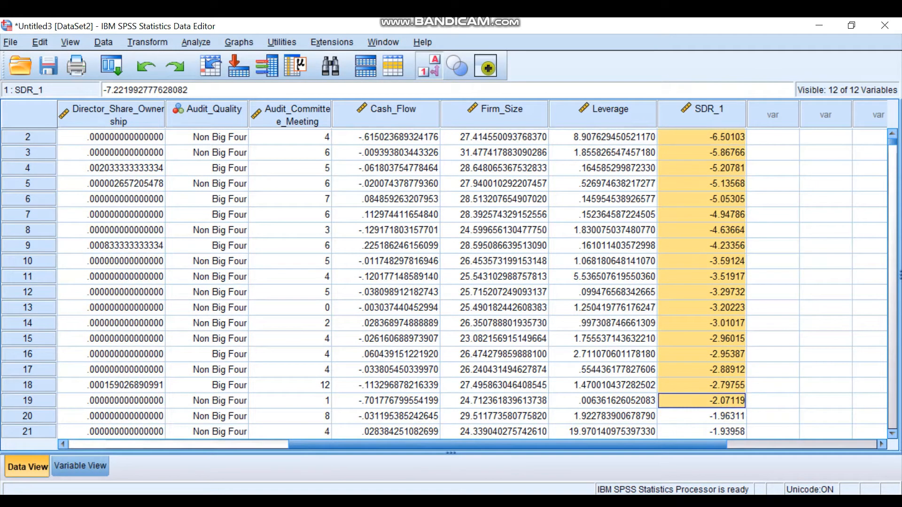
key(shift+space)
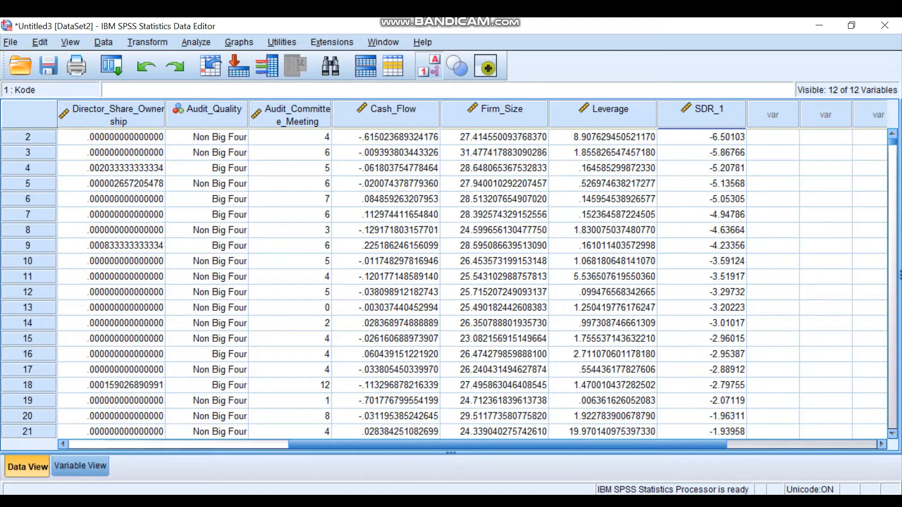
- Select the values of case 19 from SDR_1 back across Leverage, Firm_Size and Cash_Flow toward the first variable
click(702, 401)
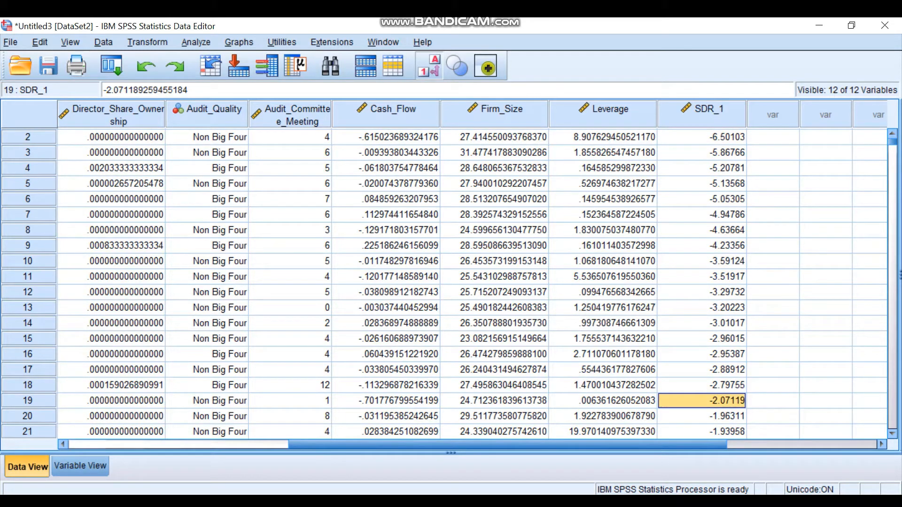
key(shift+Left)
key(shift+Left)
key(shift+Left)
key(shift+Left)
key(shift+Left)
key(shift+Left)
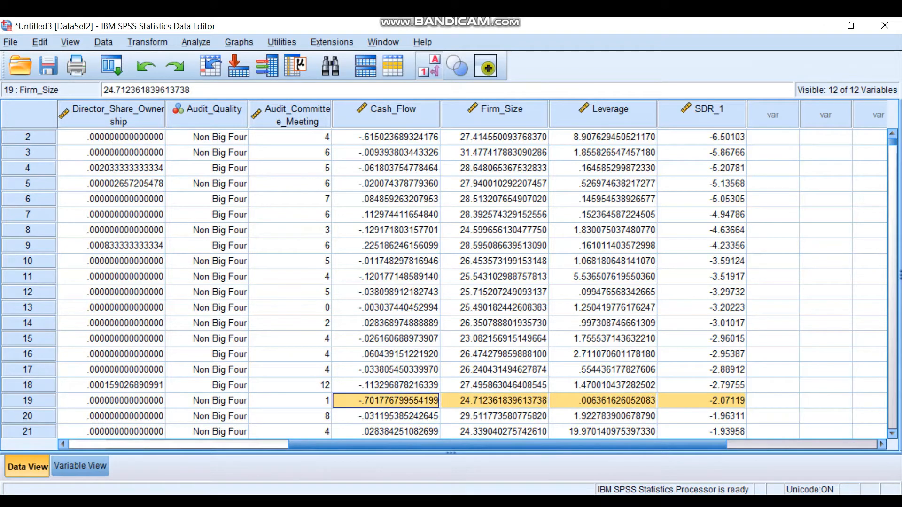
key(shift+Left)
key(shift+Left)
key(shift+Left)
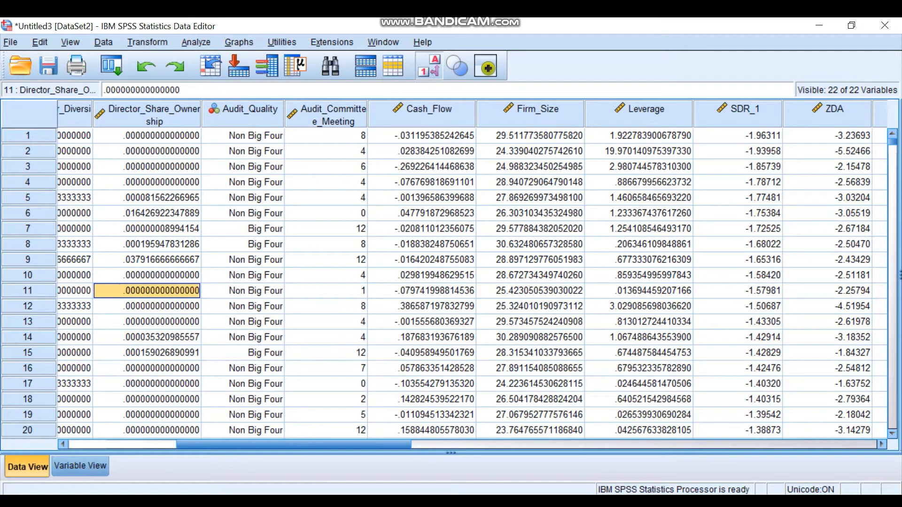
key(Left)
key(Left)
key(Left)
key(Left)
key(Left)
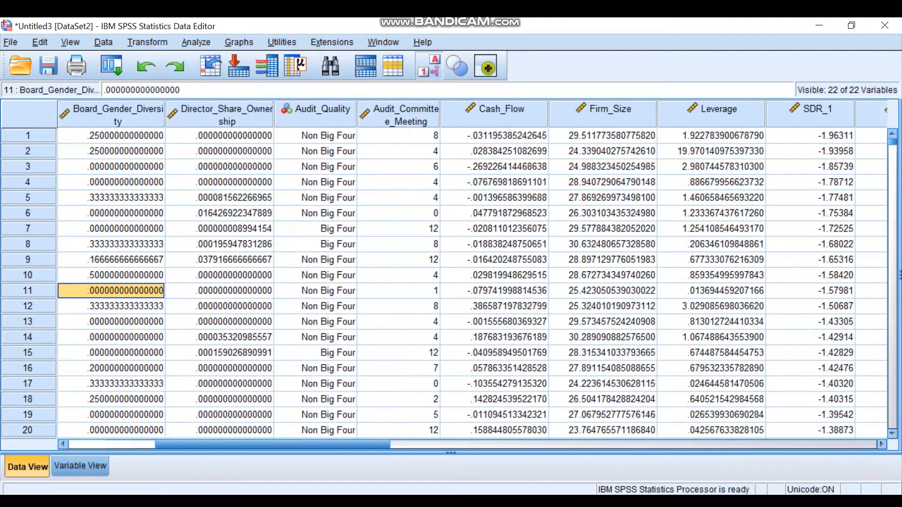
key(Right)
key(Right)
key(Right)
key(Right)
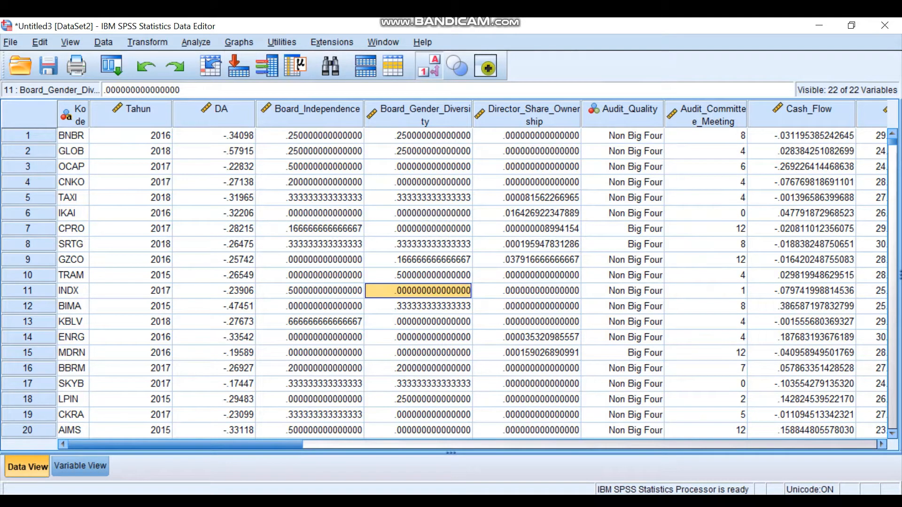
- Try to export the dataset to Excel in the Excel 97 through 2003 (*.xls) format
key(alt+f)
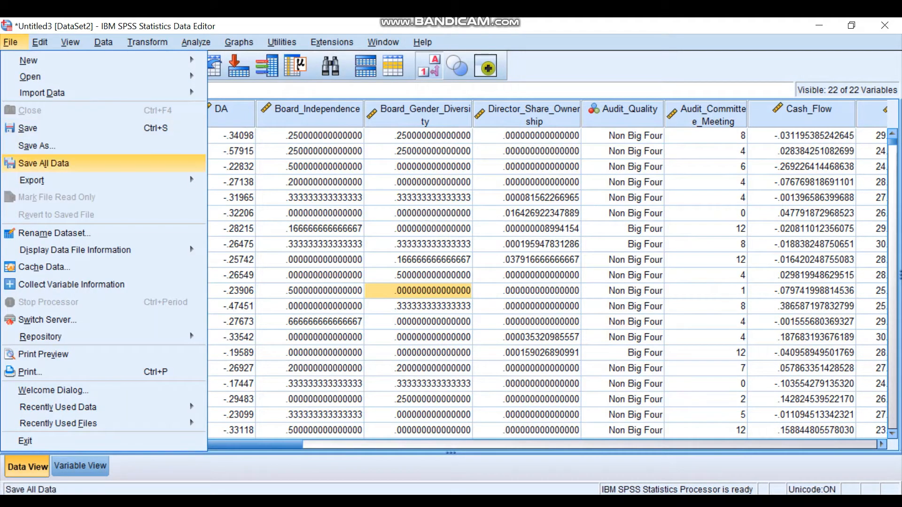
mouse_move(47, 181)
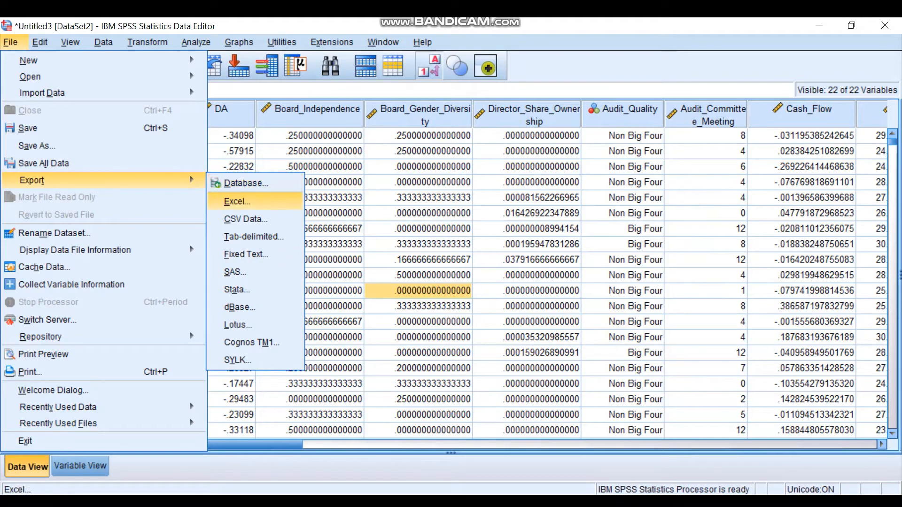
key(Return)
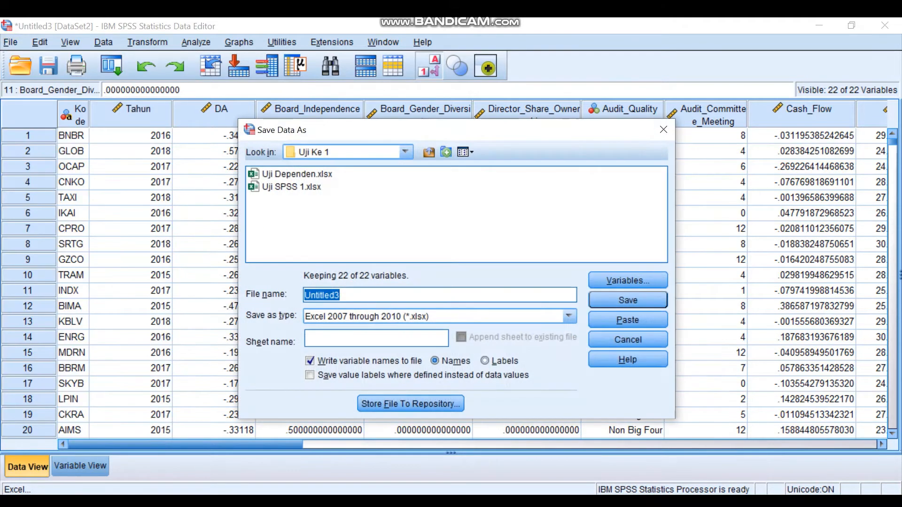
click(570, 316)
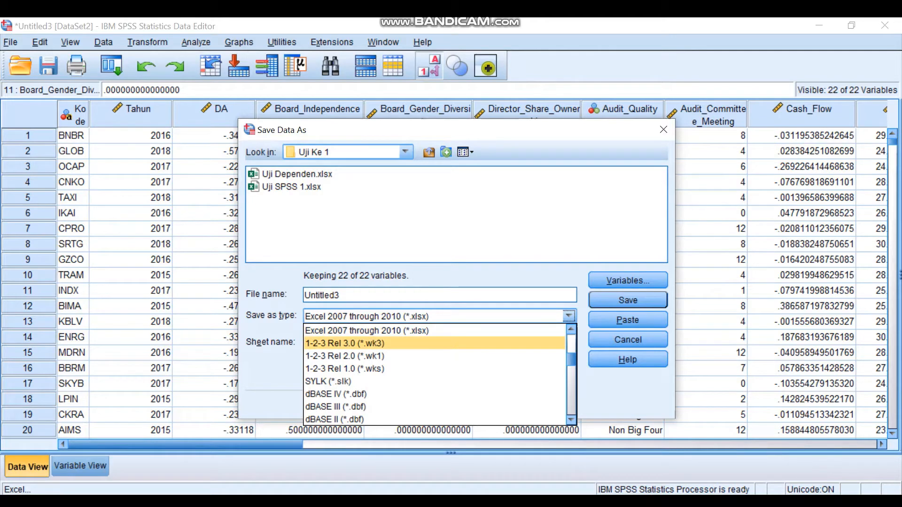
scroll(434, 374, up, 1)
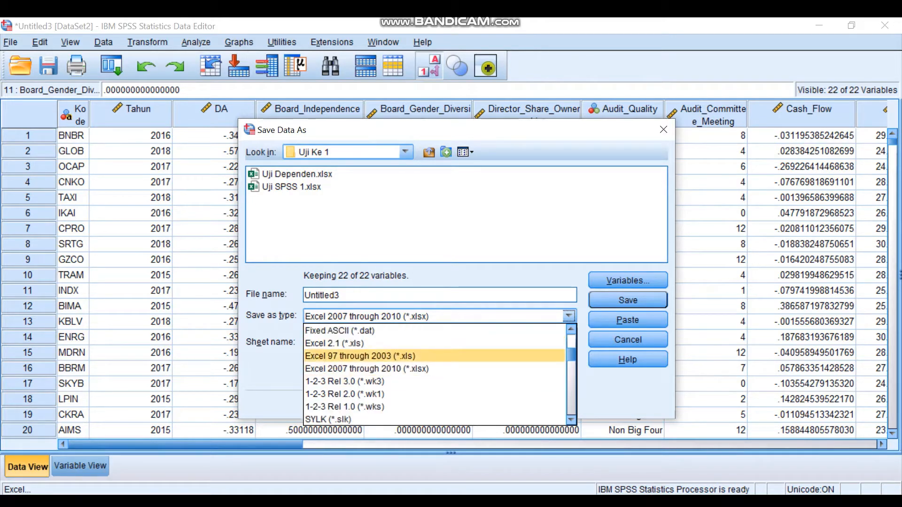
click(361, 355)
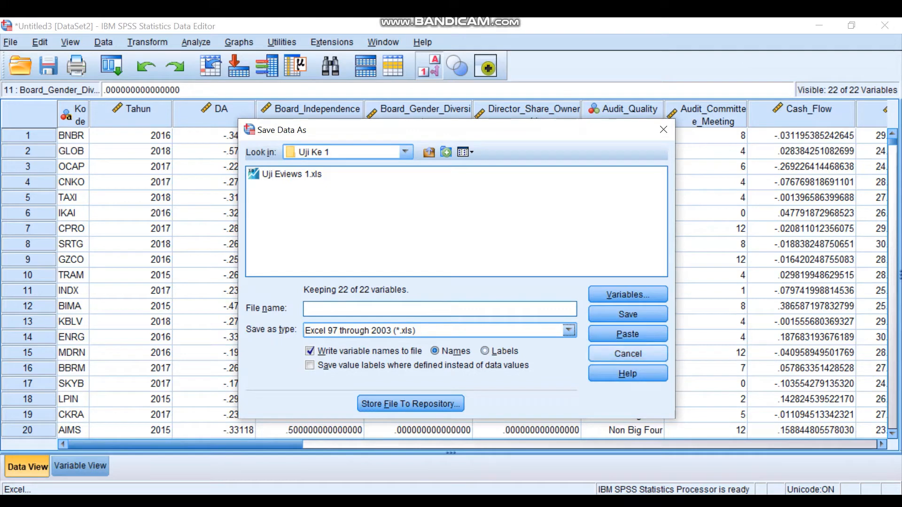
click(628, 354)
click(310, 290)
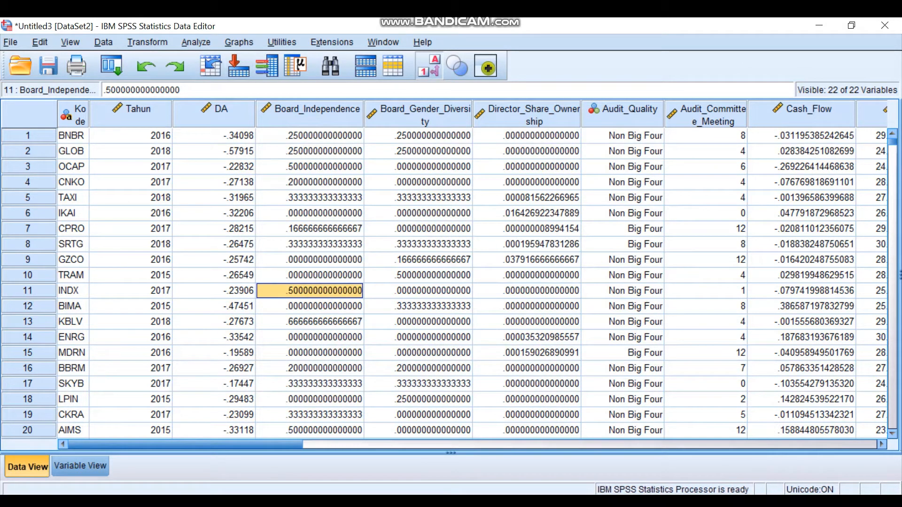
click(196, 42)
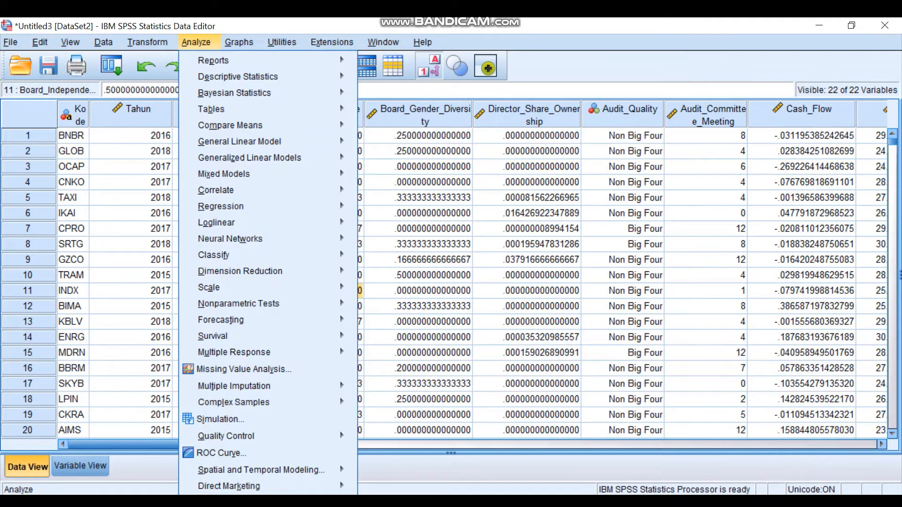
mouse_move(238, 76)
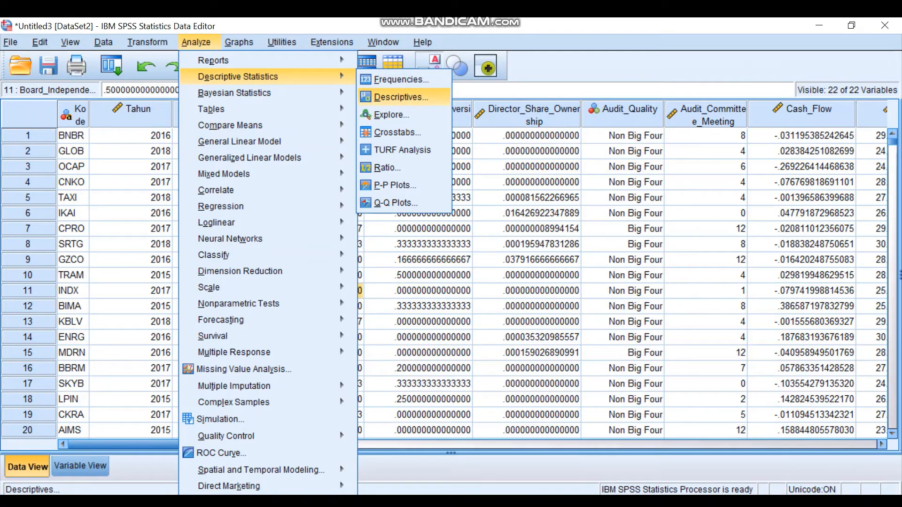
click(400, 96)
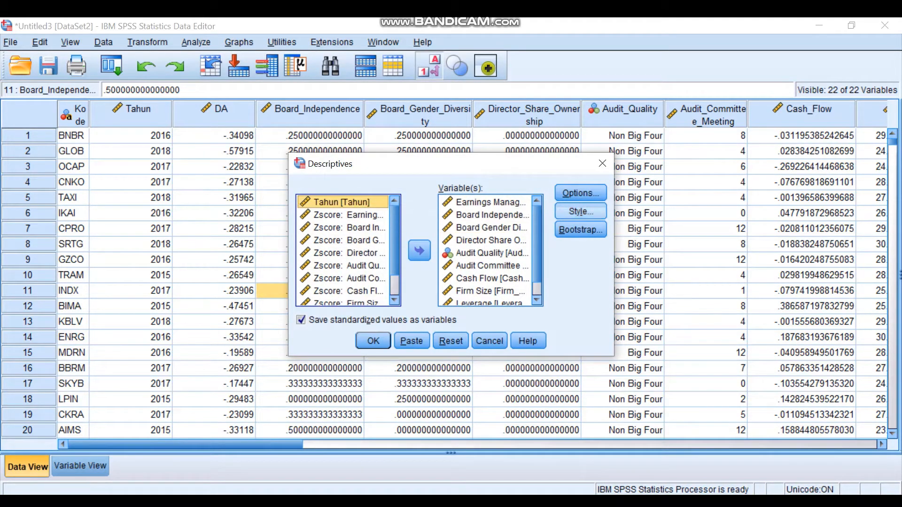
click(602, 163)
click(604, 165)
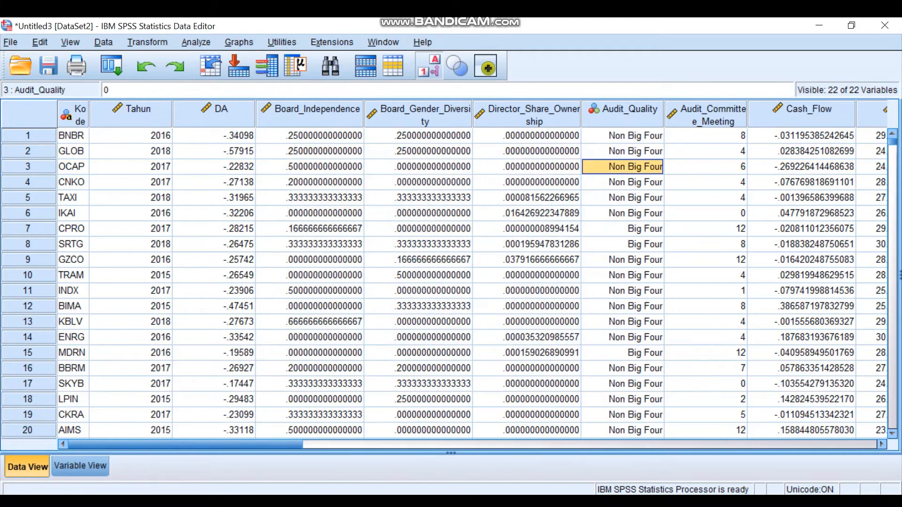
- Examine the standardized score variables that follow SDR_1, from ZDA through the Z-score columns
key(Right)
key(Right)
key(Right)
key(Right)
key(Right)
key(Right)
key(Right)
key(Left)
key(Left)
key(Left)
key(Left)
key(Left)
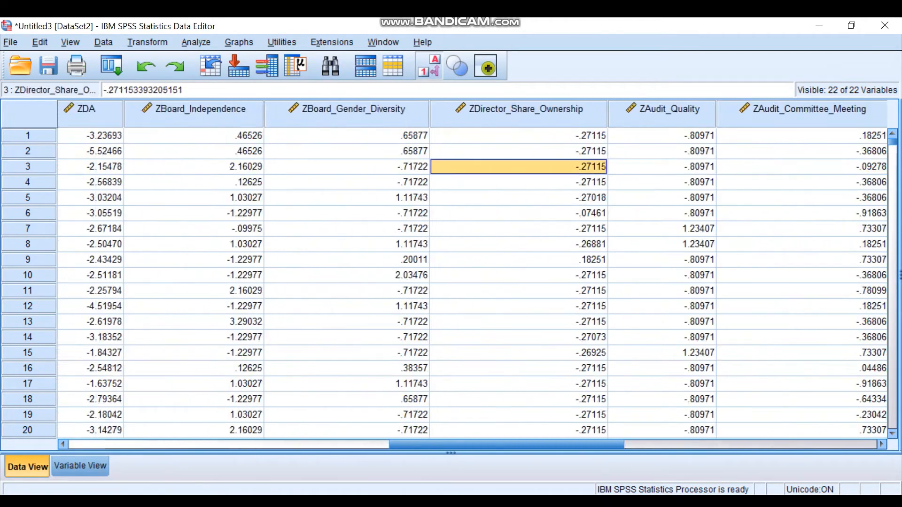
key(Right)
key(Right)
key(Left)
key(Left)
key(Left)
key(Left)
key(Left)
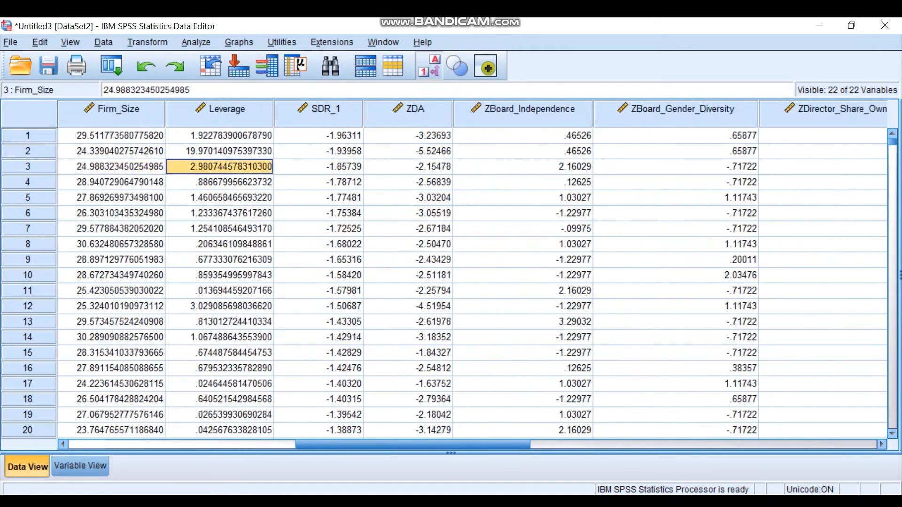
- Try to select all the standardized score columns starting from ZDA
key(Right)
key(Right)
key(Right)
key(ctrl+space)
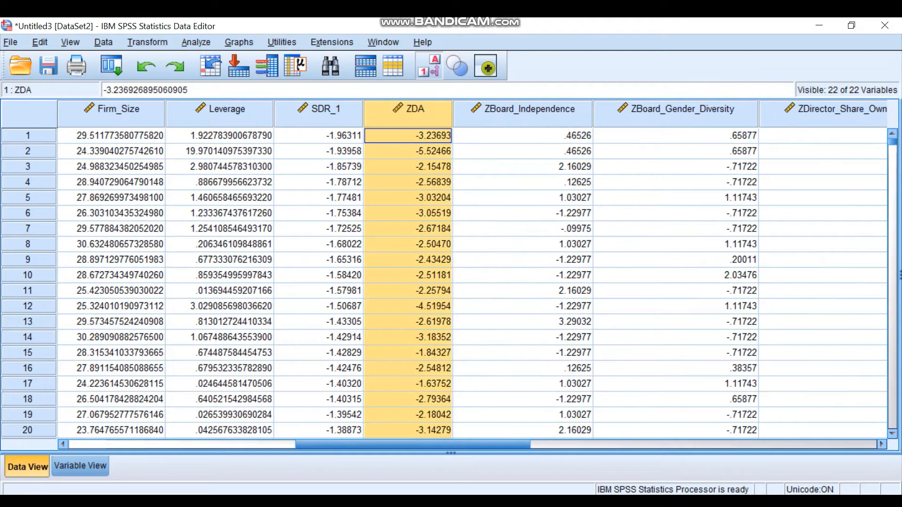
key(ctrl+shift+Right)
key(shift+Right)
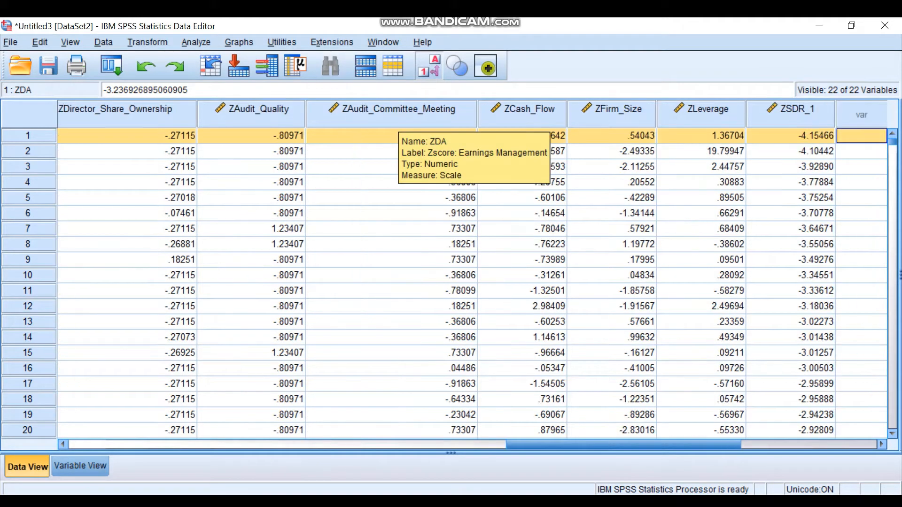
click(256, 151)
key(Left)
key(Left)
key(Left)
key(Left)
key(Left)
key(Right)
key(Right)
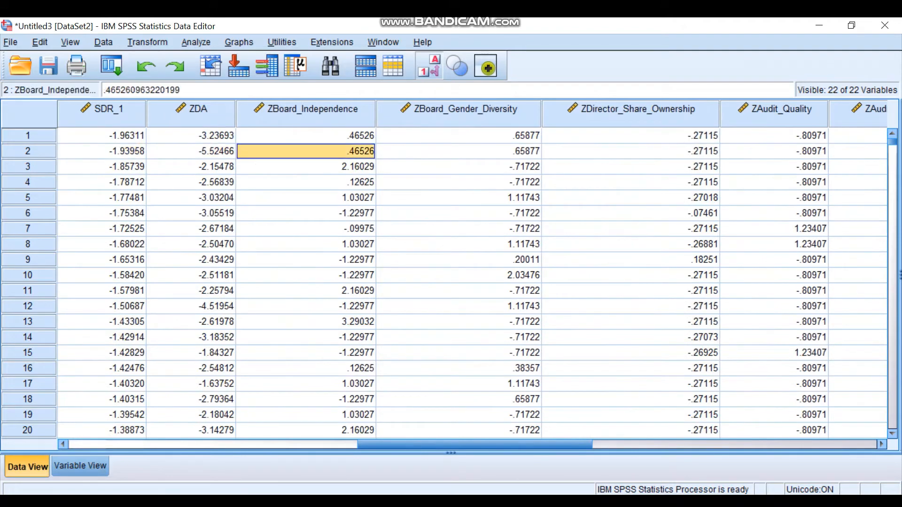
key(Left)
key(Left)
- Delete the standardized score variables from ZDA through ZSDR_1
click(192, 113)
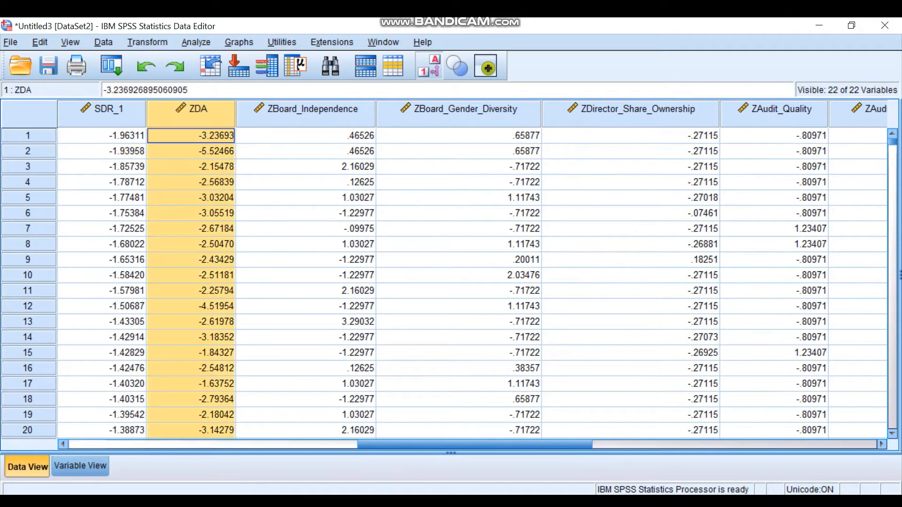
key(shift+Right)
key(shift+Right)
key(shift+Right)
key(shift+Right)
key(shift+Right)
key(shift+Right)
key(shift+Right)
key(shift+Right)
key(shift+Right)
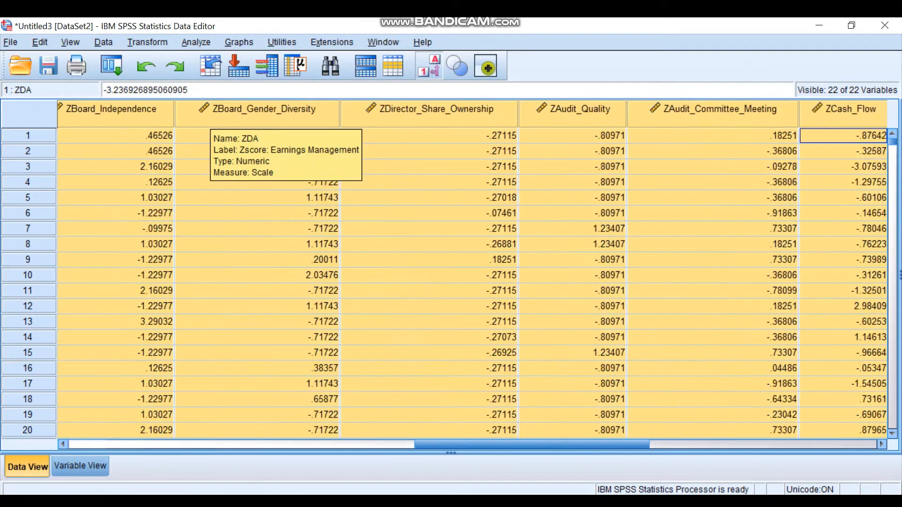
key(shift+Right)
key(shift+Right)
key(shift+Right)
key(shift+Left)
key(shift+Left)
key(shift+Left)
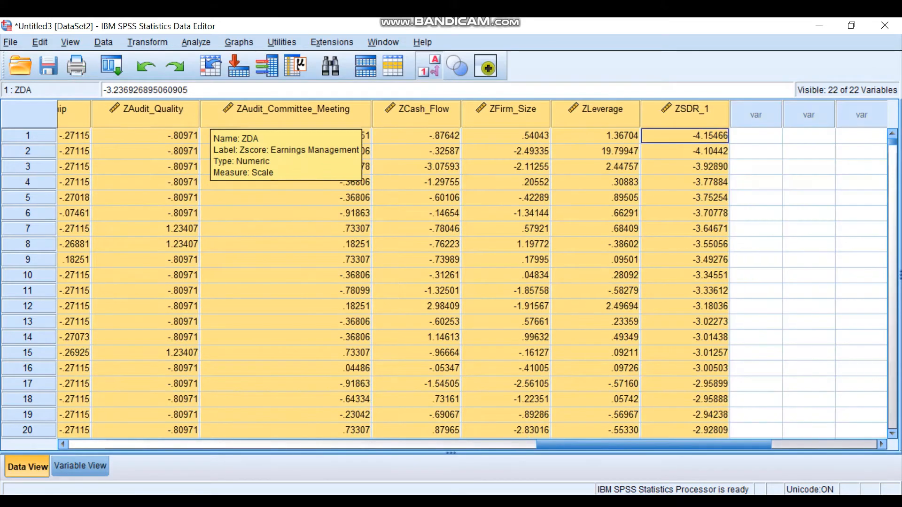
right_click(244, 145)
click(263, 261)
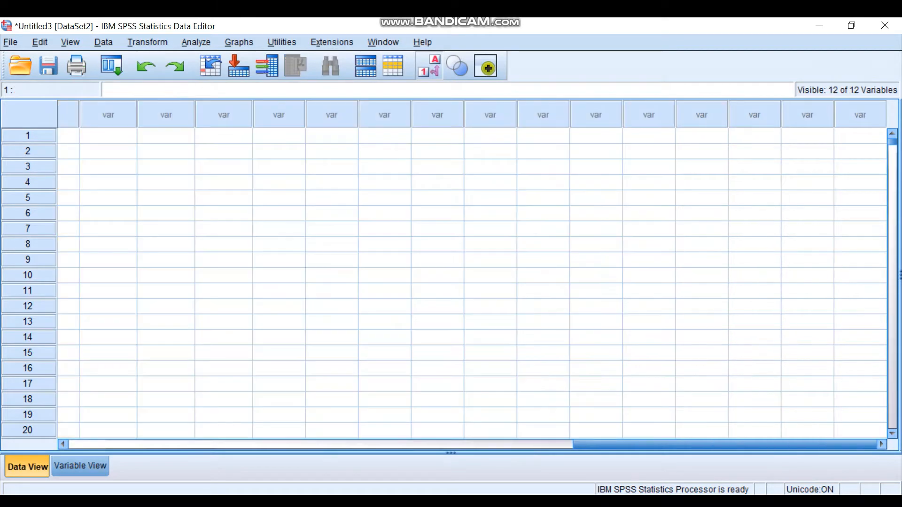
- Start a Descriptives analysis and check that its variable list runs from Earnings Management to the studentized deleted residual, without Tahun
key(Left)
key(Left)
key(Left)
key(Left)
key(Left)
key(Left)
key(Left)
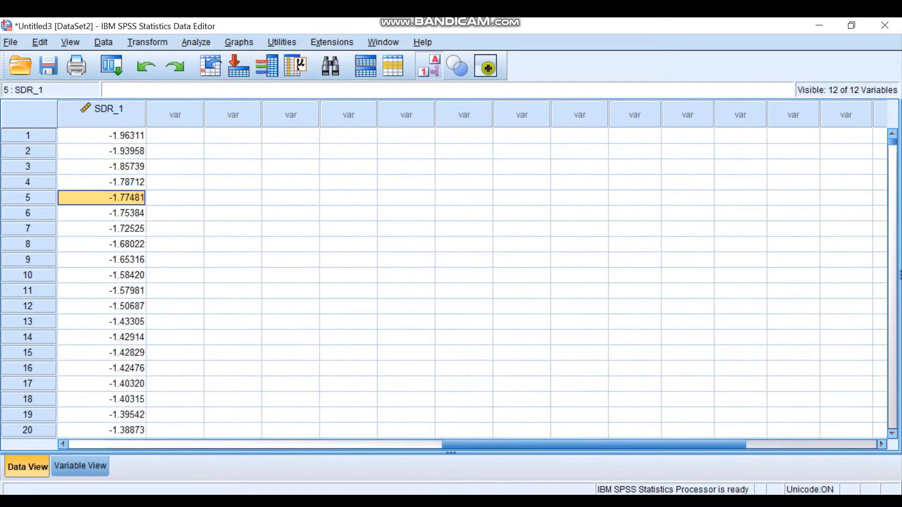
key(Left)
key(Left)
key(Left)
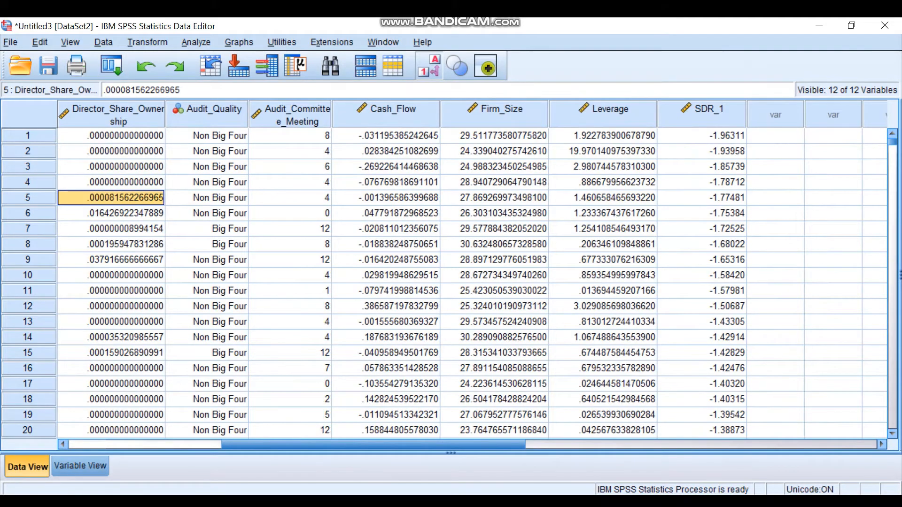
key(alt+a)
key(Down)
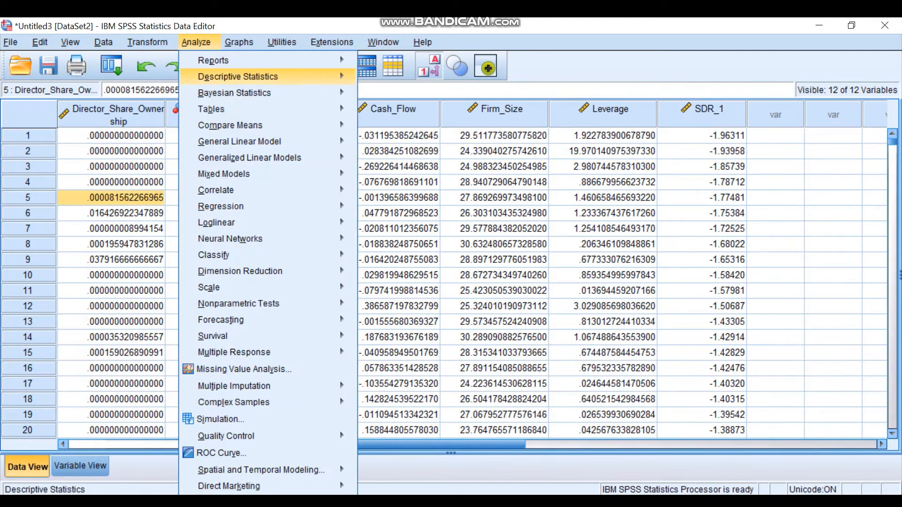
key(Right)
key(Down)
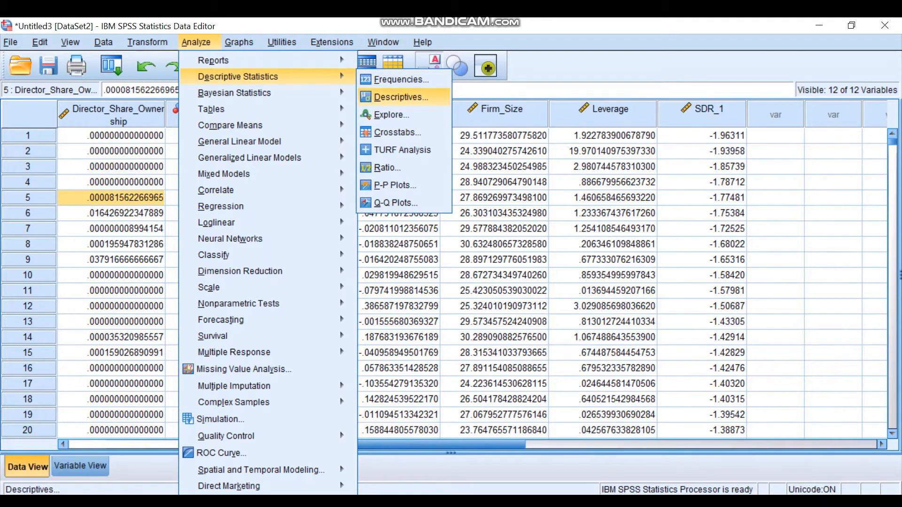
key(Return)
scroll(486, 251, down, 1)
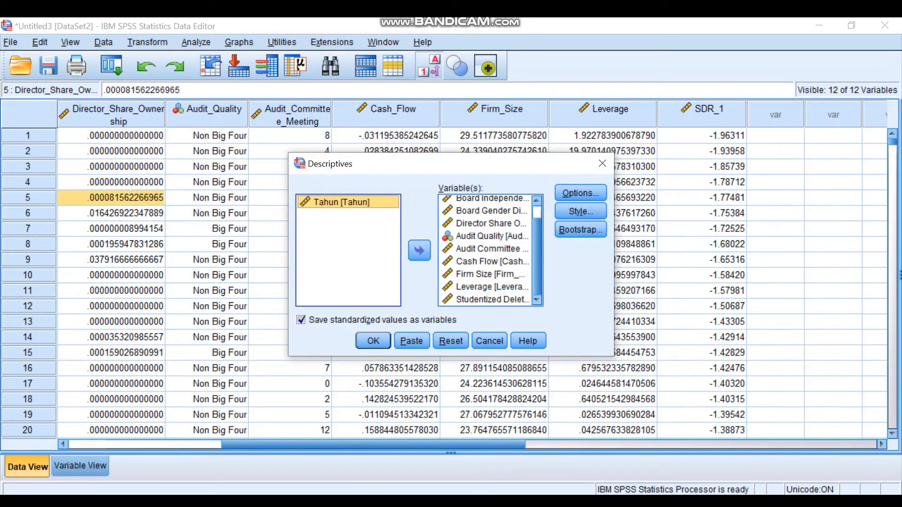
scroll(486, 251, up, 1)
click(490, 203)
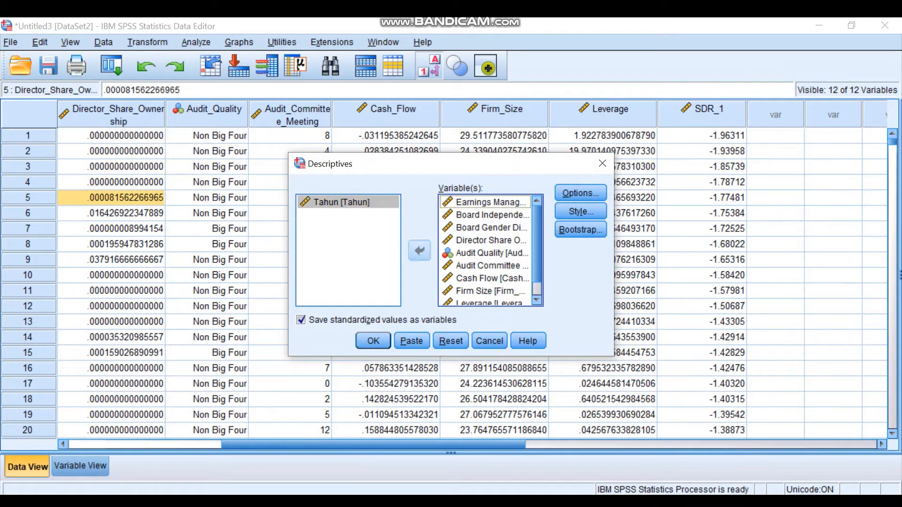
click(347, 203)
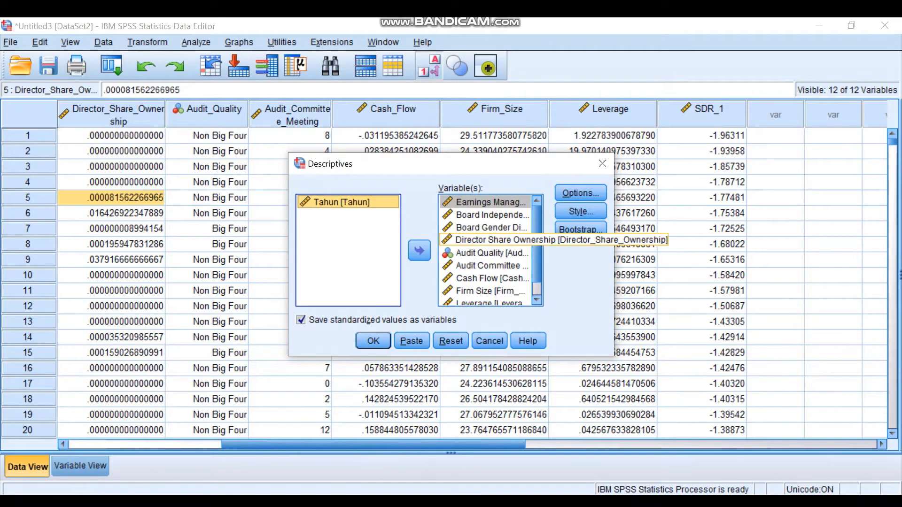
- Keep standardized values saved as variables and accept the mean, sum, standard deviation, variance, range, minimum and maximum statistics
key(alt+z)
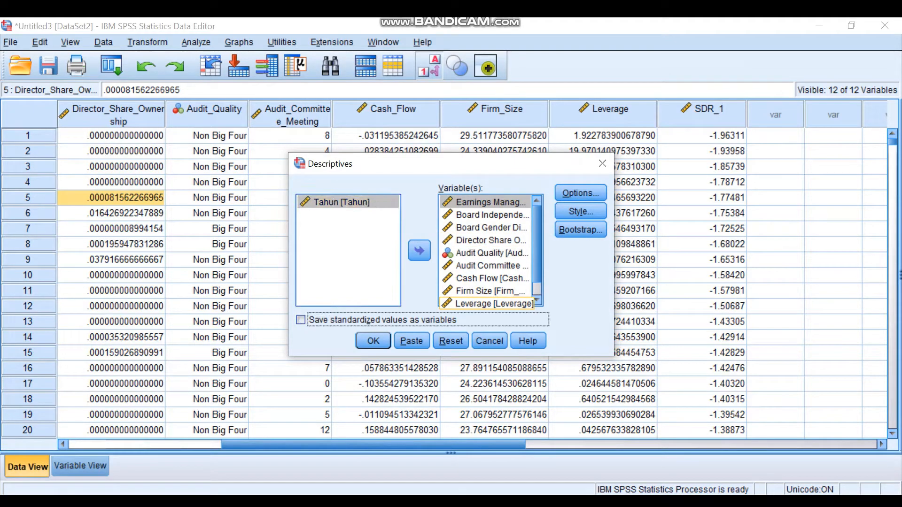
key(space)
key(alt+o)
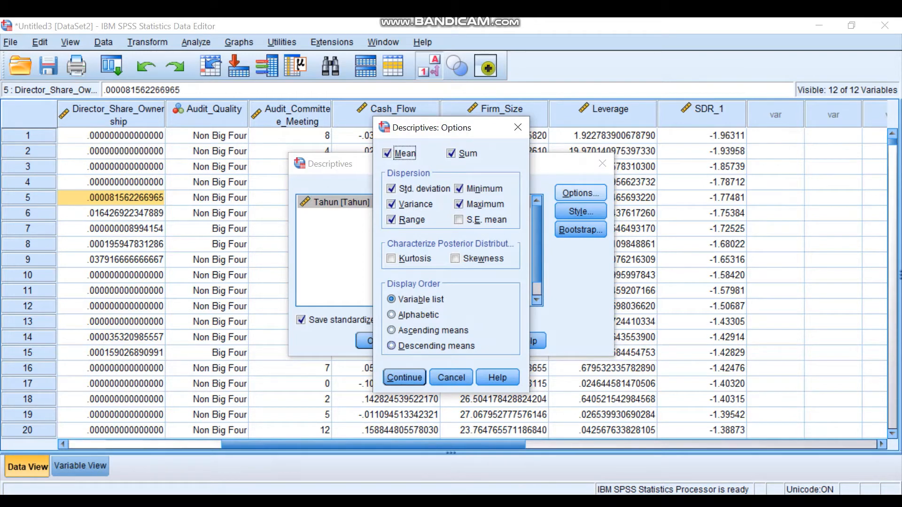
click(404, 377)
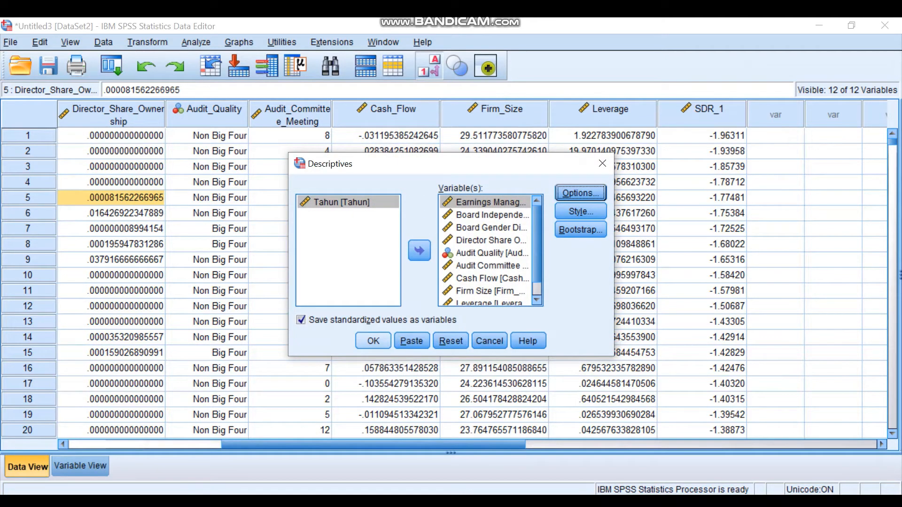
- Run the Descriptives analysis and open the Descriptive Statistics Word document from the Uji Ke 1 folder
click(373, 341)
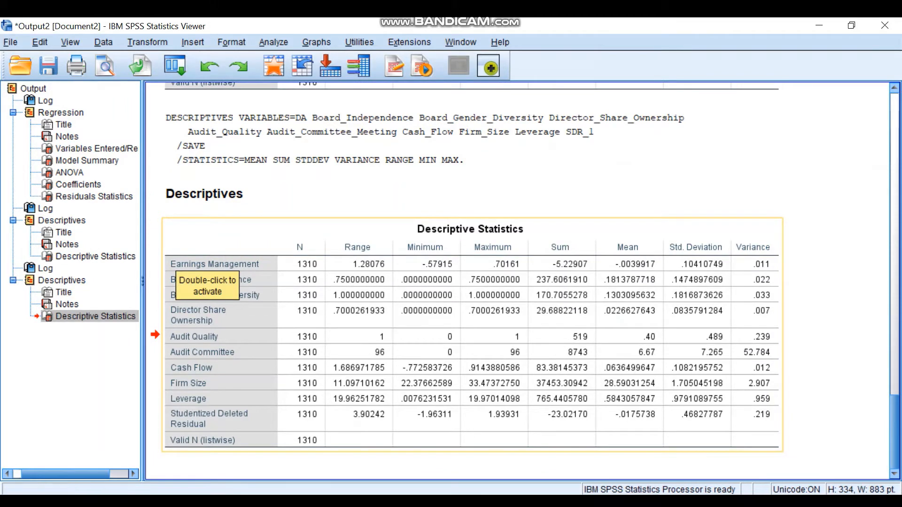
click(435, 504)
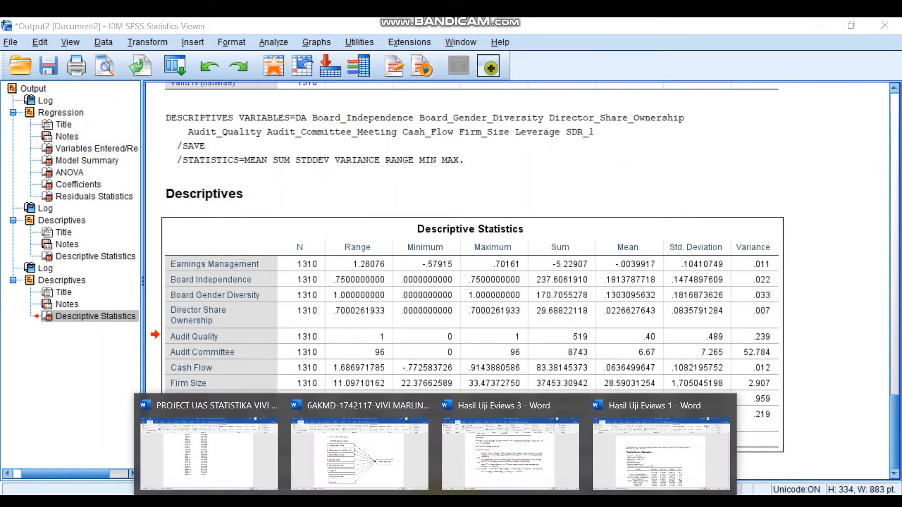
click(447, 503)
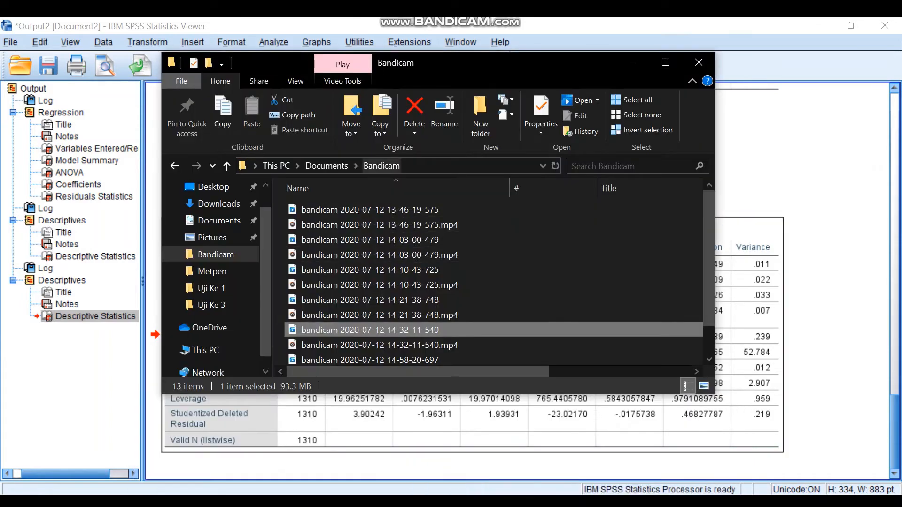
click(211, 288)
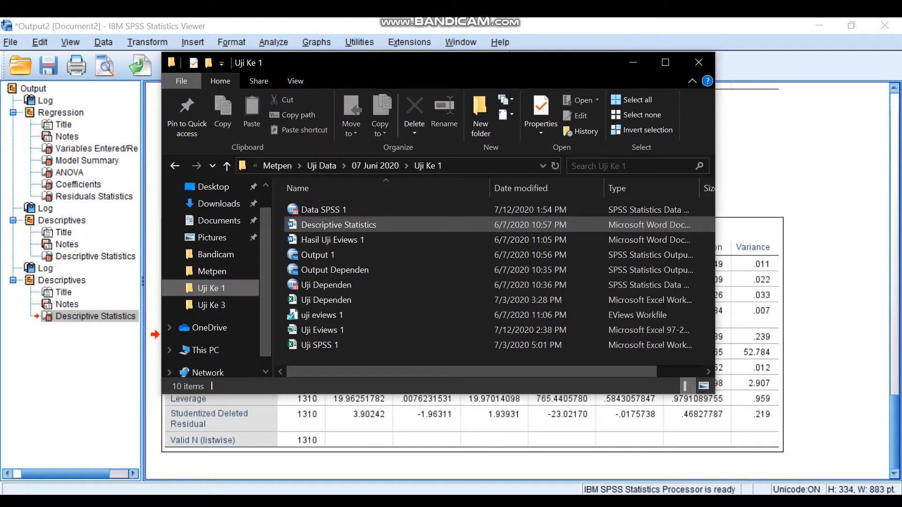
click(338, 225)
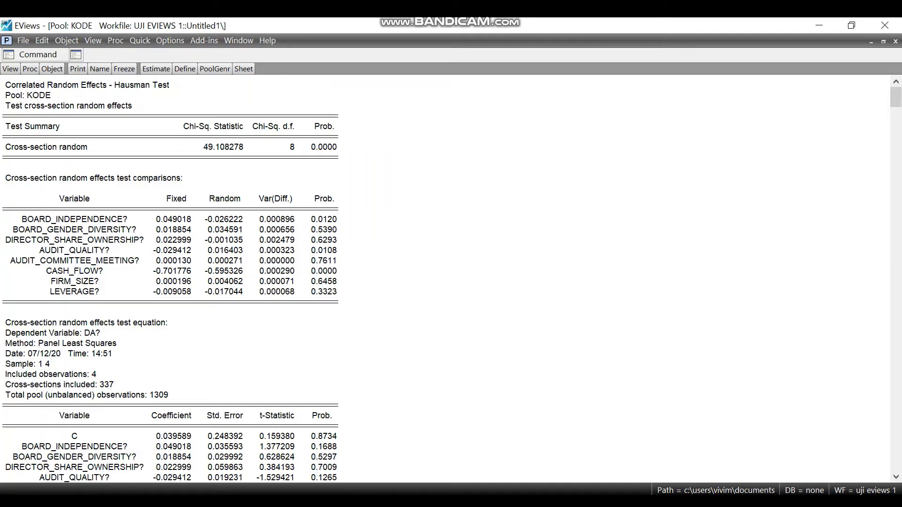
- Close EViews without saving the uji eviews 1 workfile, then relaunch EViews 10 and dismiss its start screen
click(886, 25)
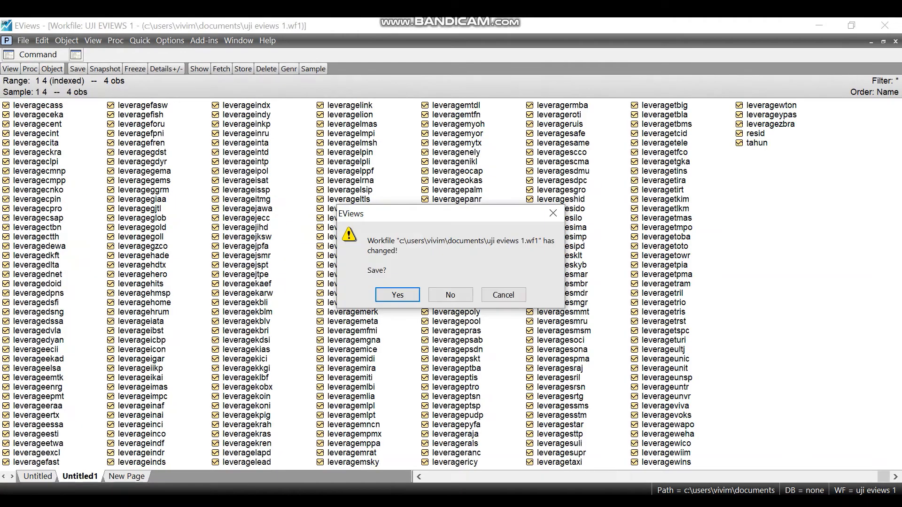
click(450, 295)
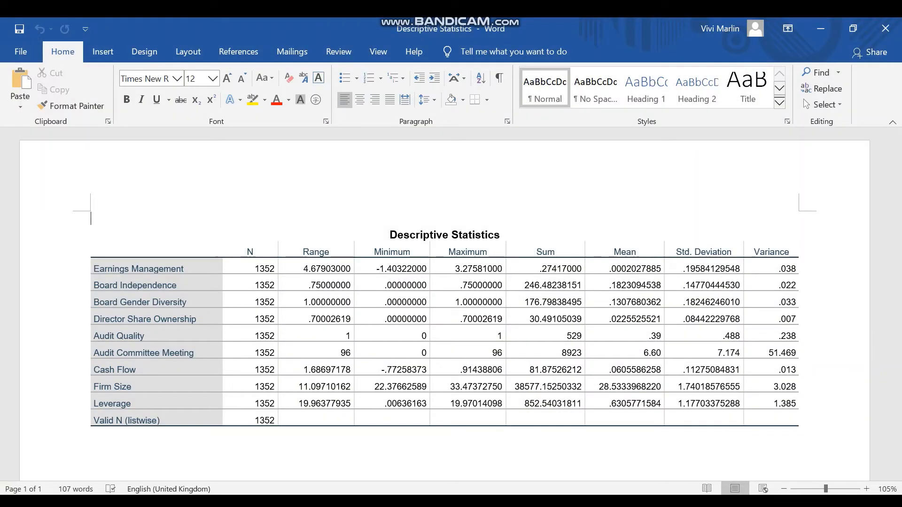
key(super)
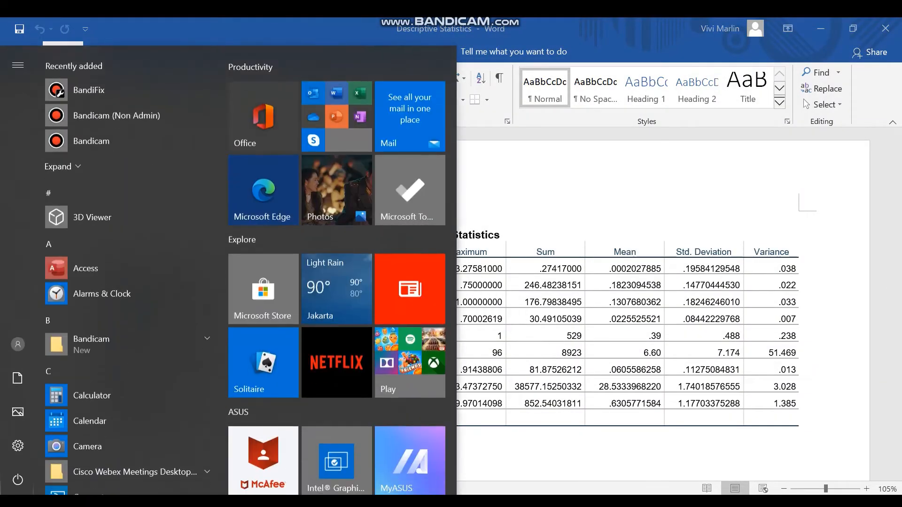
text(eviews)
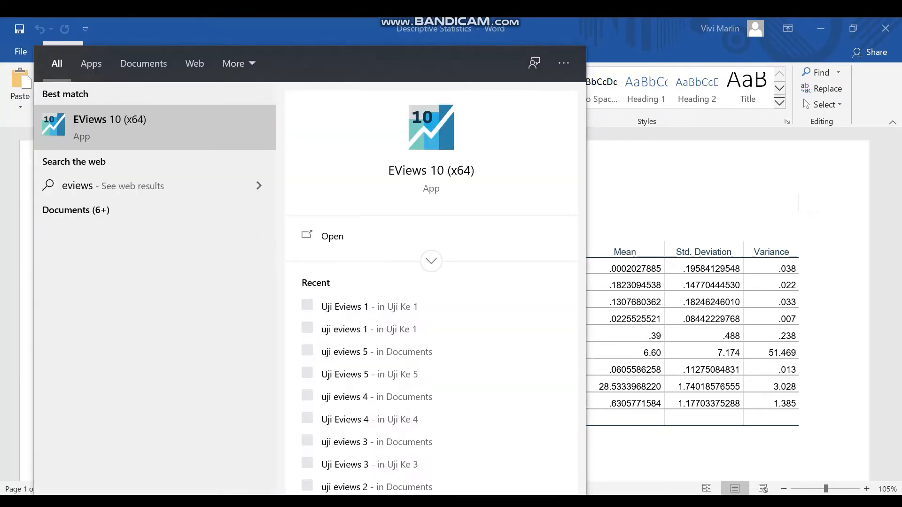
key(Return)
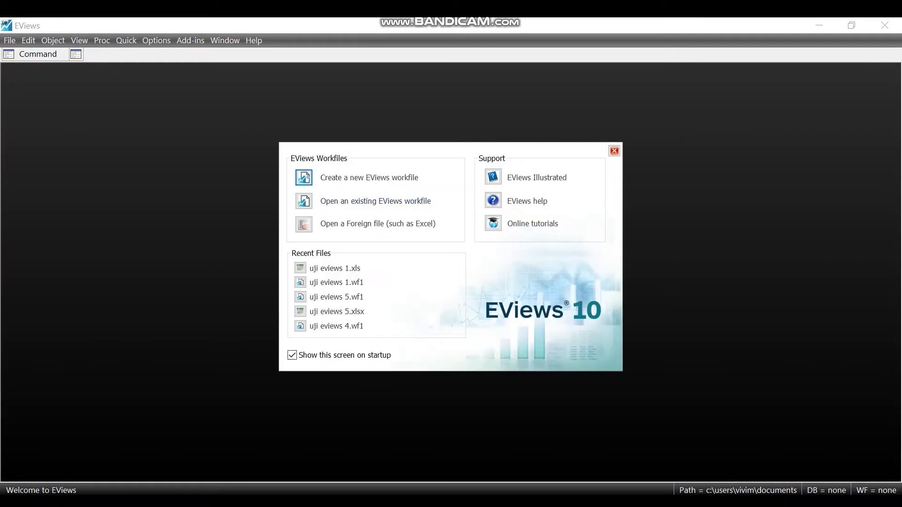
click(614, 151)
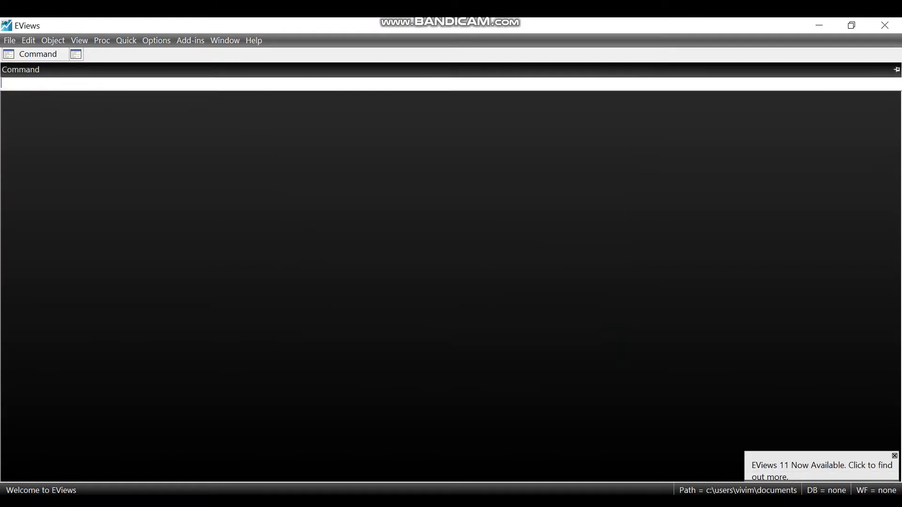
- Open the Excel file Uji Eviews 1 from the Uji Ke 1 folder as a foreign data workfile
click(10, 40)
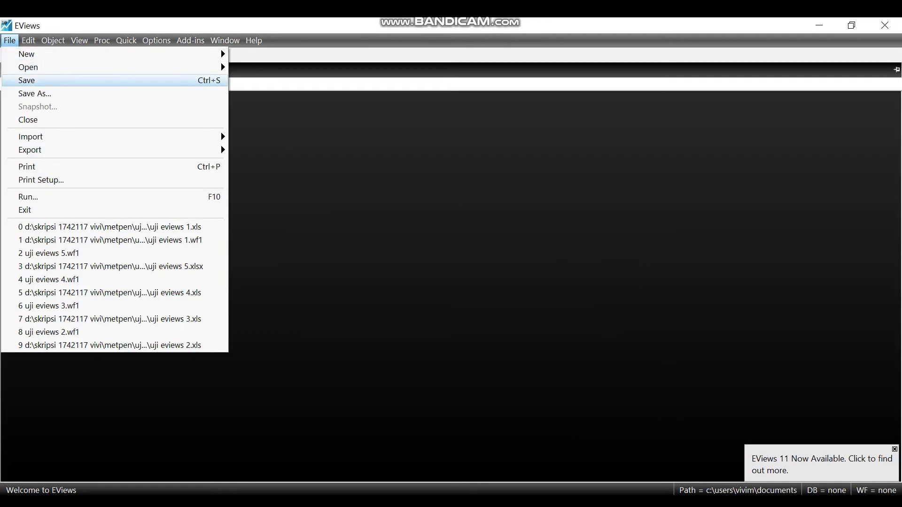
mouse_move(56, 67)
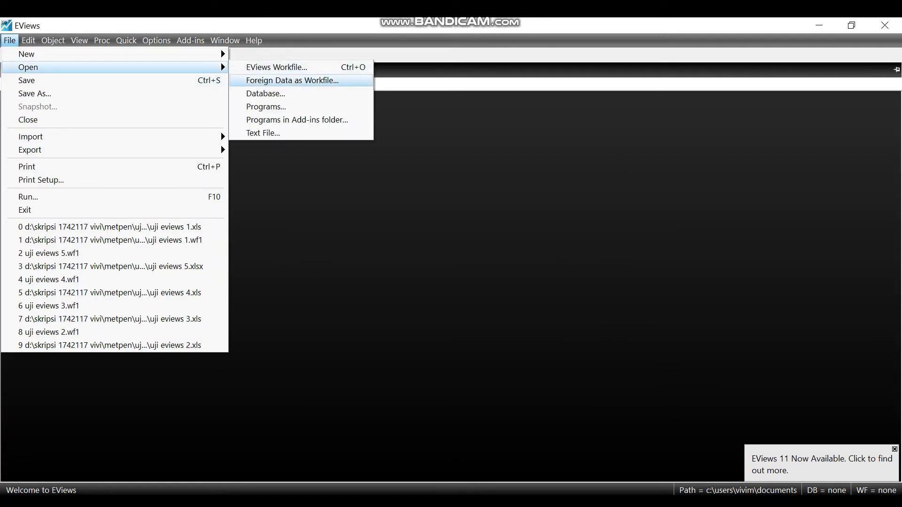
click(292, 80)
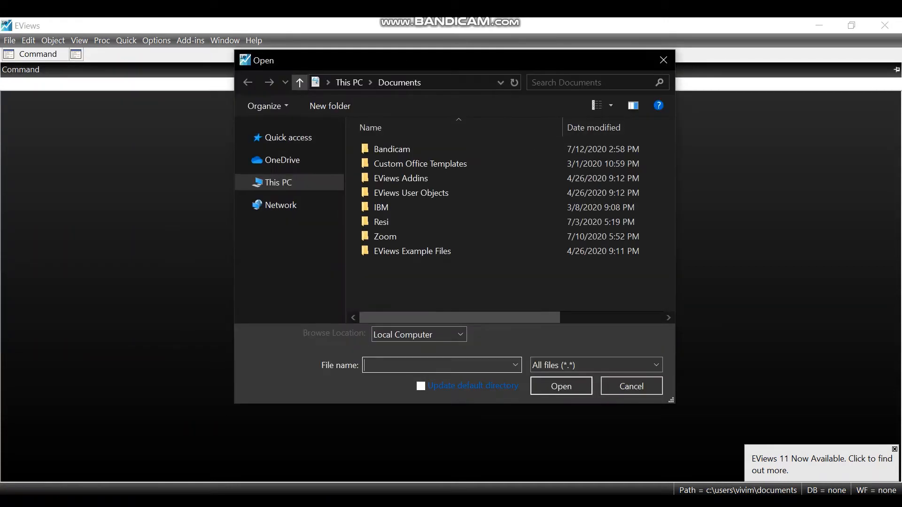
click(284, 227)
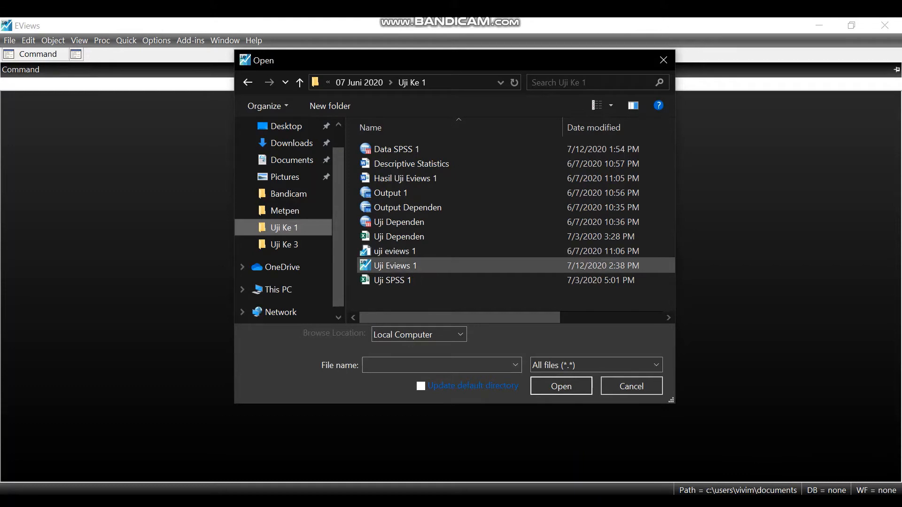
double_click(395, 265)
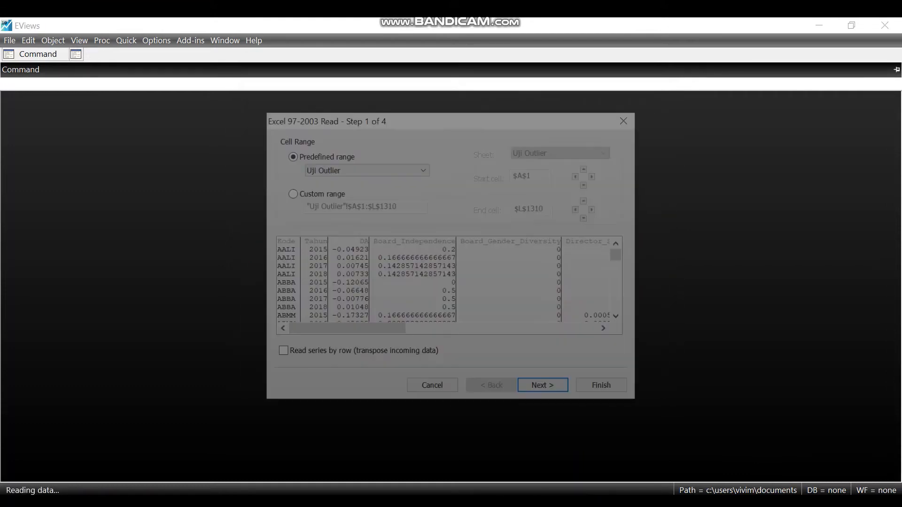
- Import the Uji Outlier (2) range as a dated panel identified by kode and tahun, without linking it to the external source
click(365, 168)
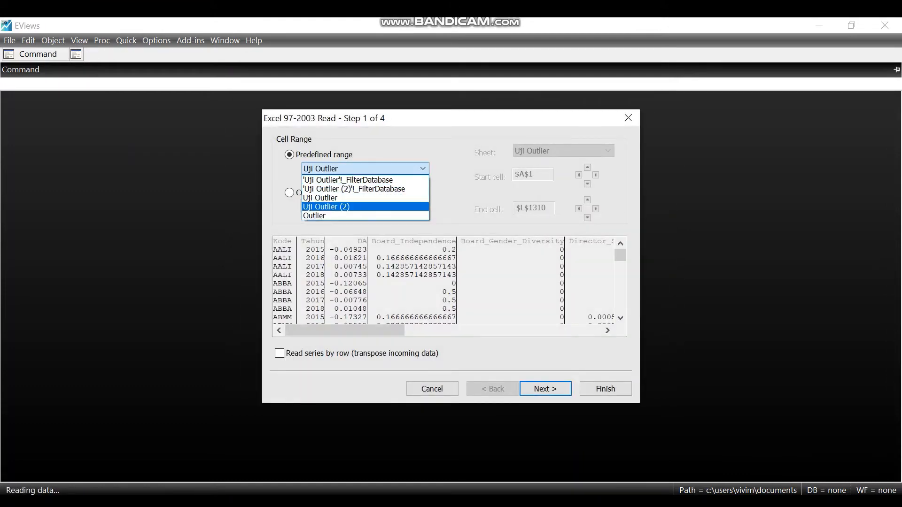
click(362, 207)
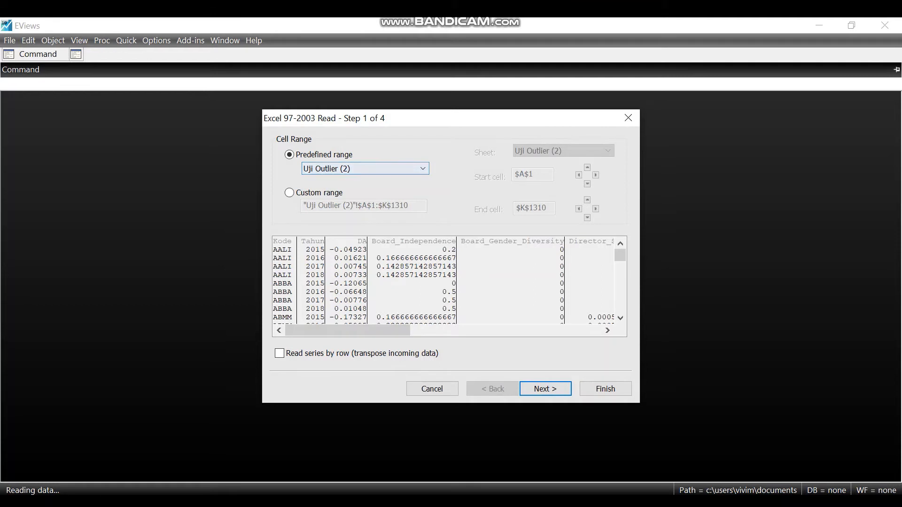
click(545, 389)
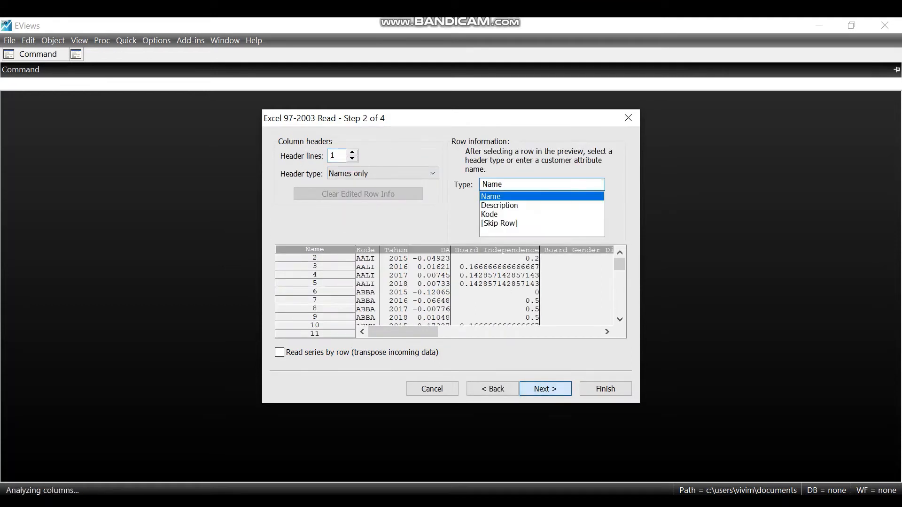
click(545, 389)
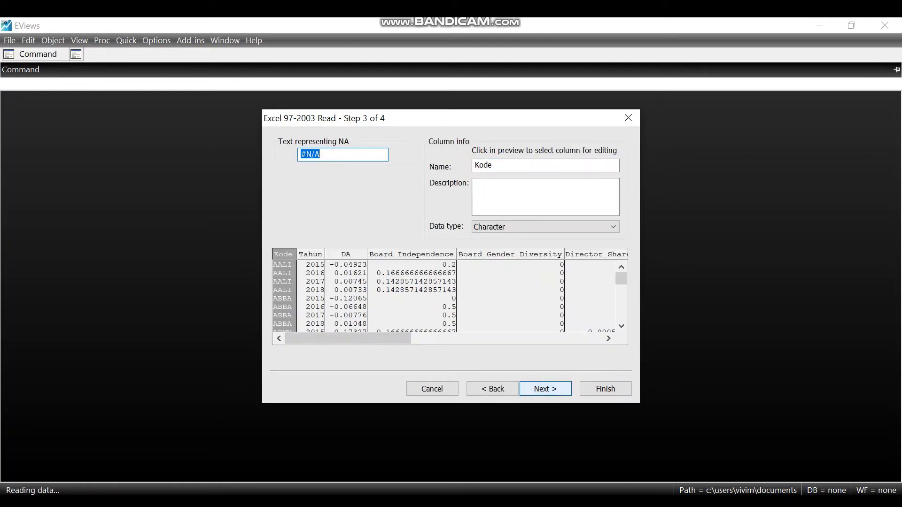
click(545, 389)
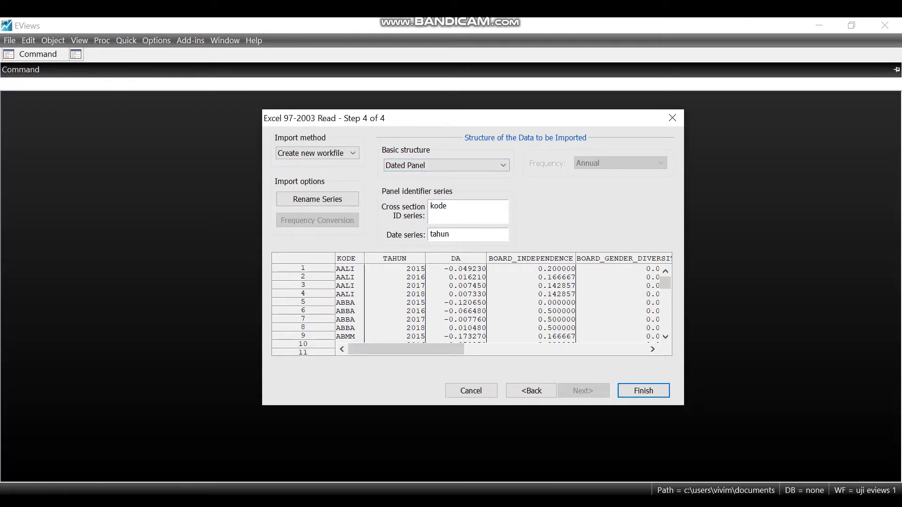
click(644, 390)
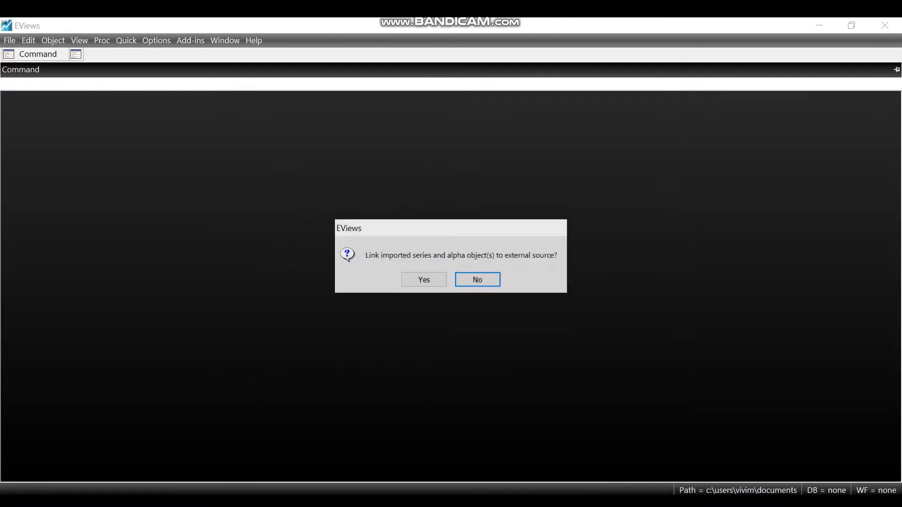
click(478, 280)
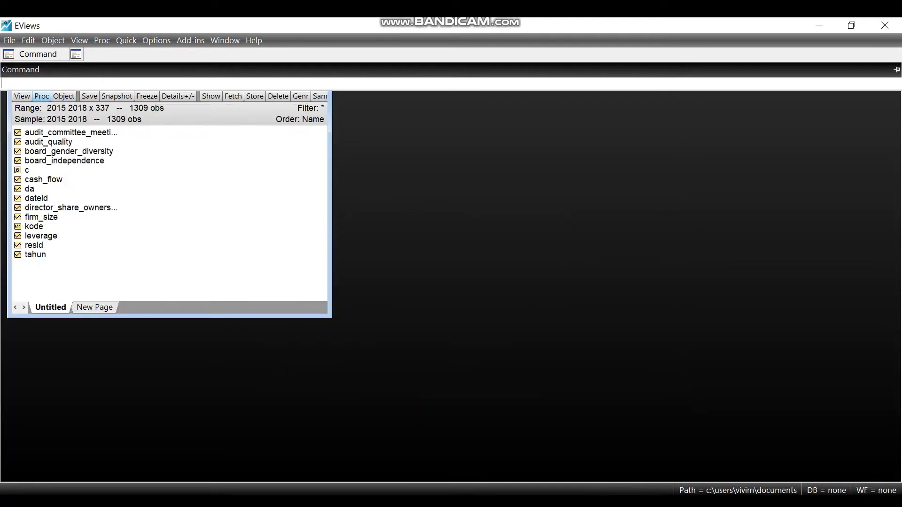
- Unstack the workfile into a new page with kode as the unstacking identifier and tahun as the observation identifier
click(41, 95)
mouse_move(89, 165)
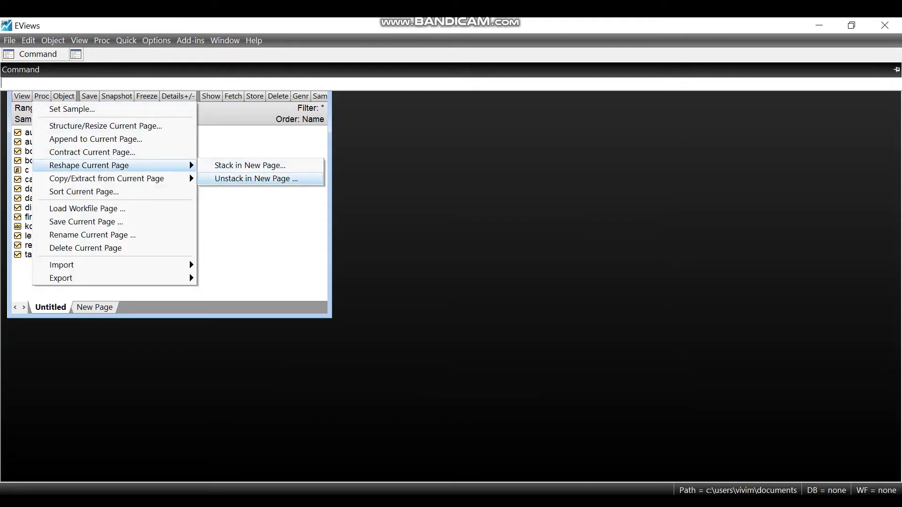
click(254, 179)
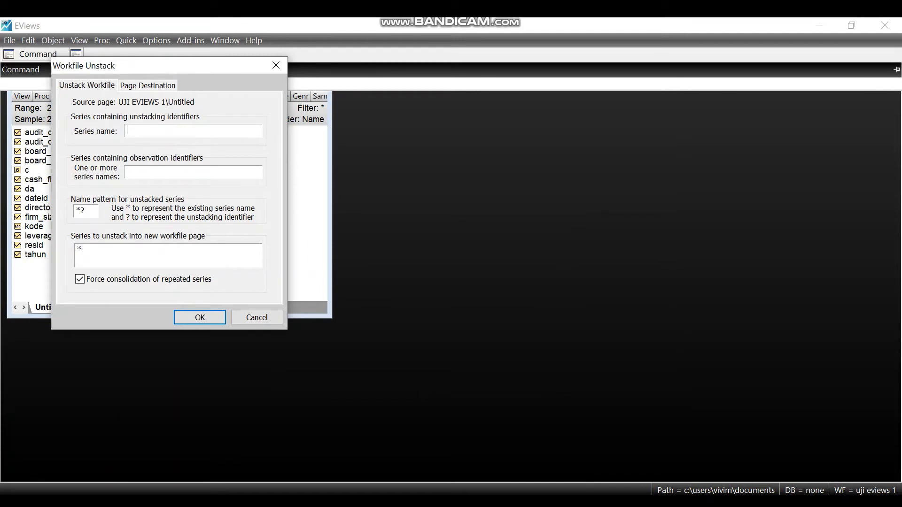
text(ko)
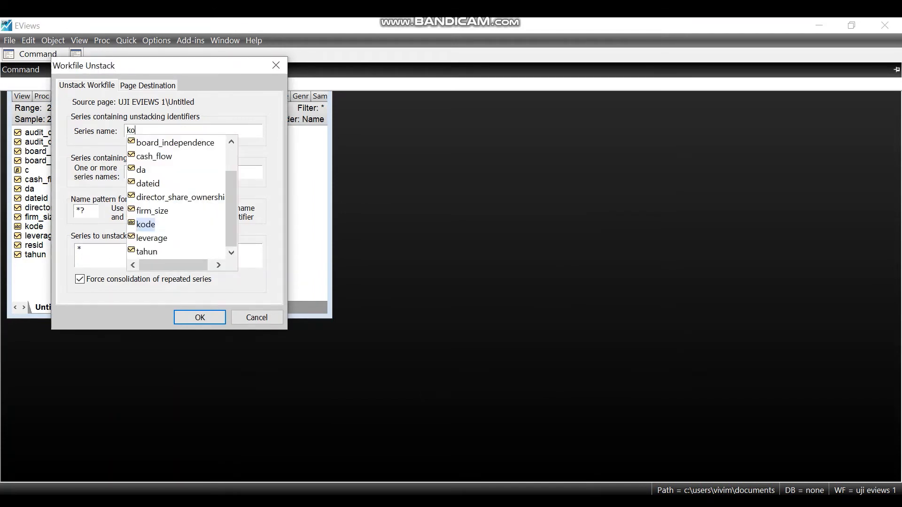
key(Return)
text(tah)
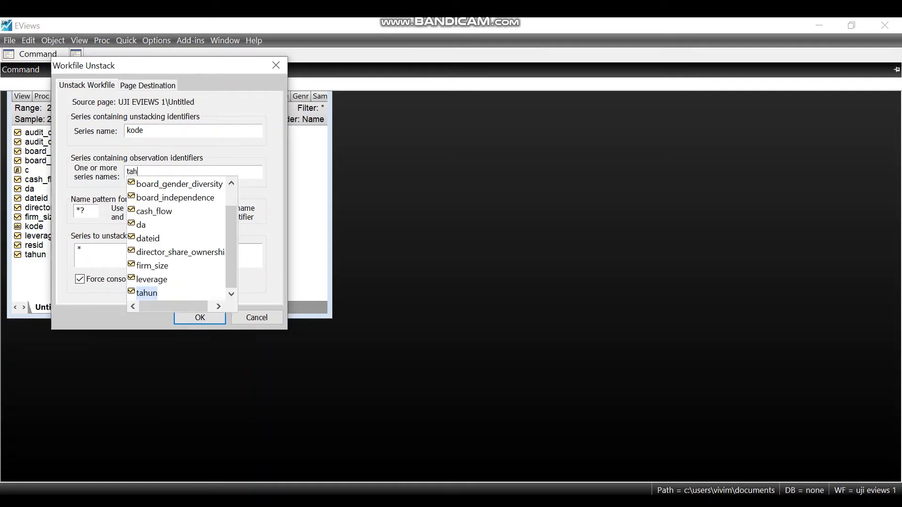
key(Return)
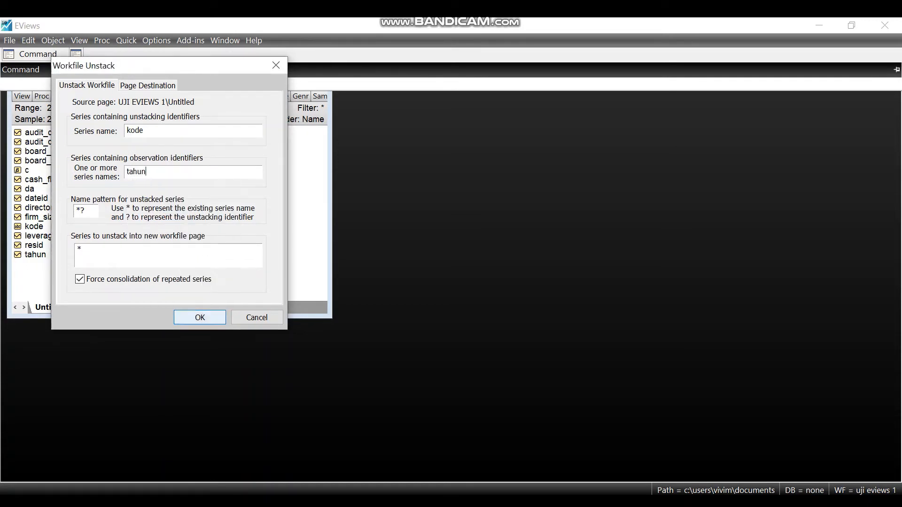
key(Return)
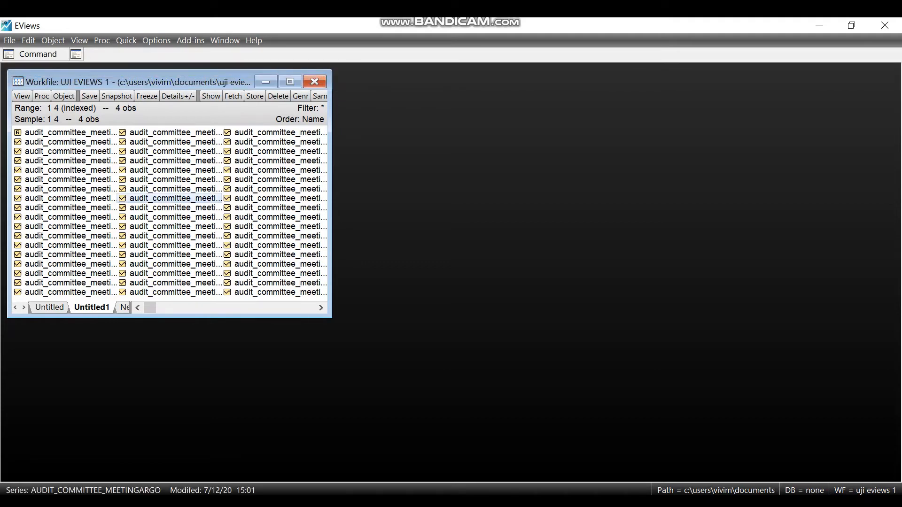
- Open the kode pool object and start a pool estimation with da? as the dependent variable
key(k)
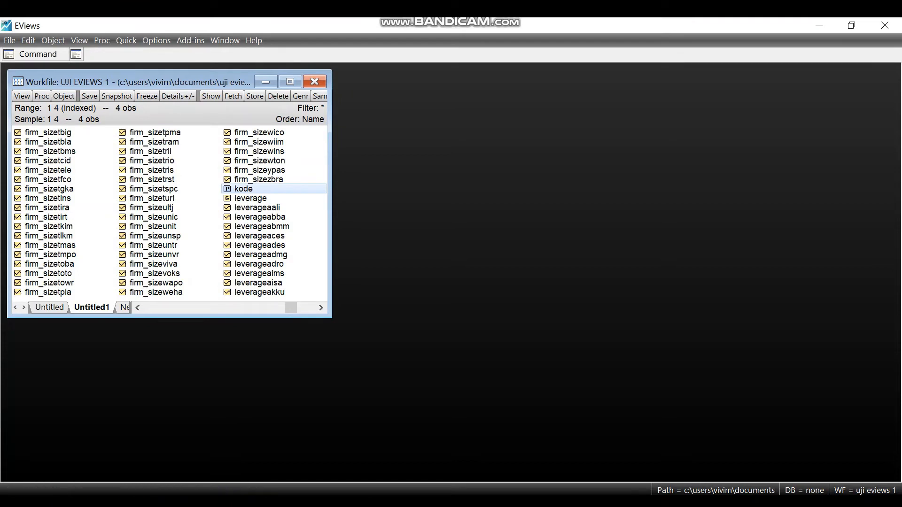
key(Return)
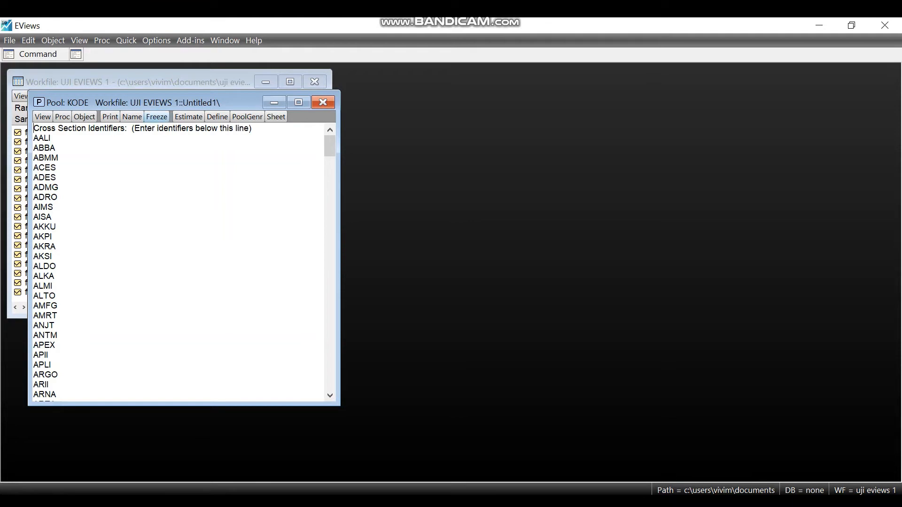
click(188, 116)
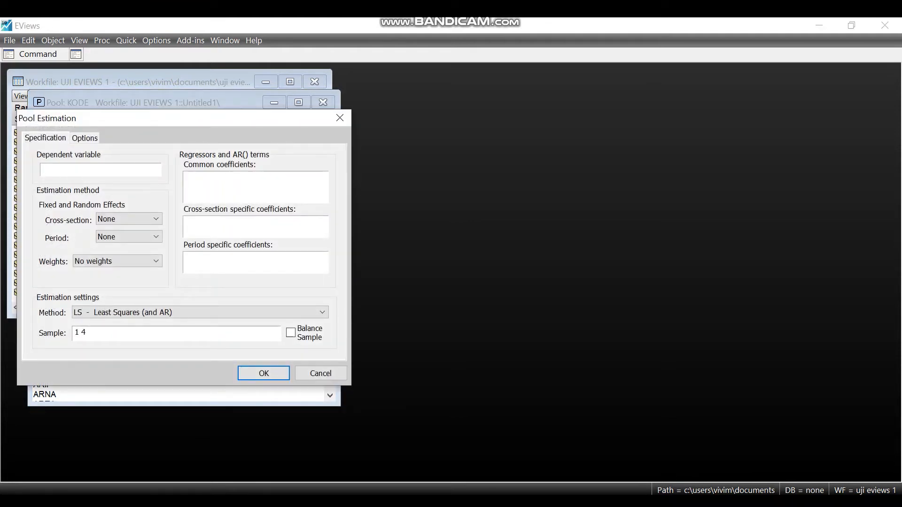
text(da)
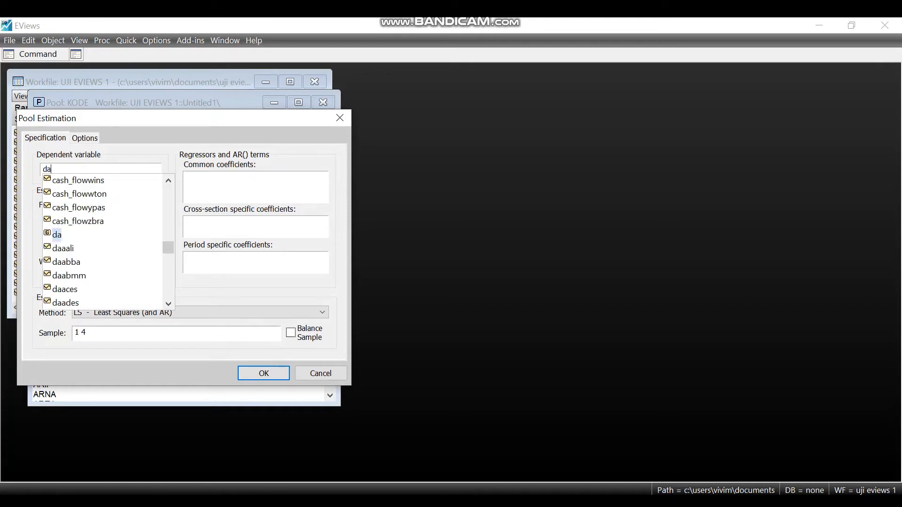
key(Escape)
text(?)
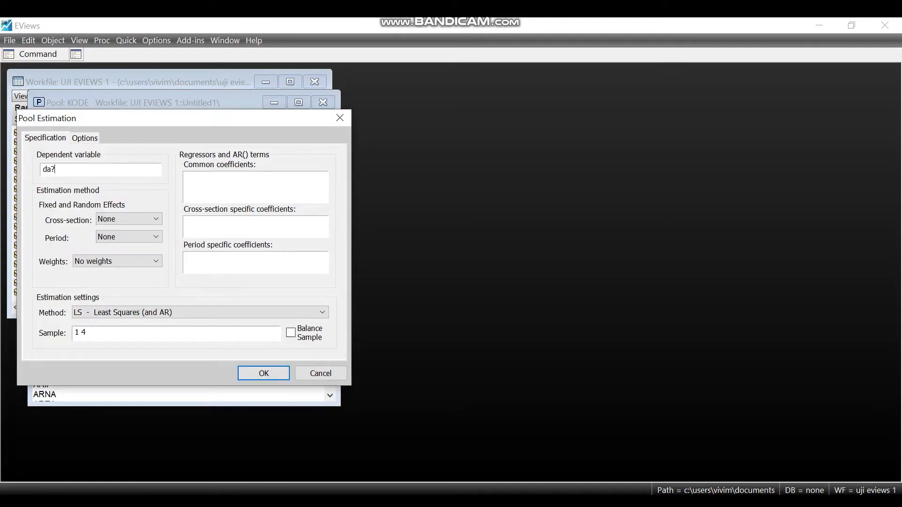
- Fill the common coefficients with c and the regressors Board_Independence? through Leverage? copied from the Hasil Uji Eviews 1 Word document
click(197, 181)
click(435, 503)
click(583, 453)
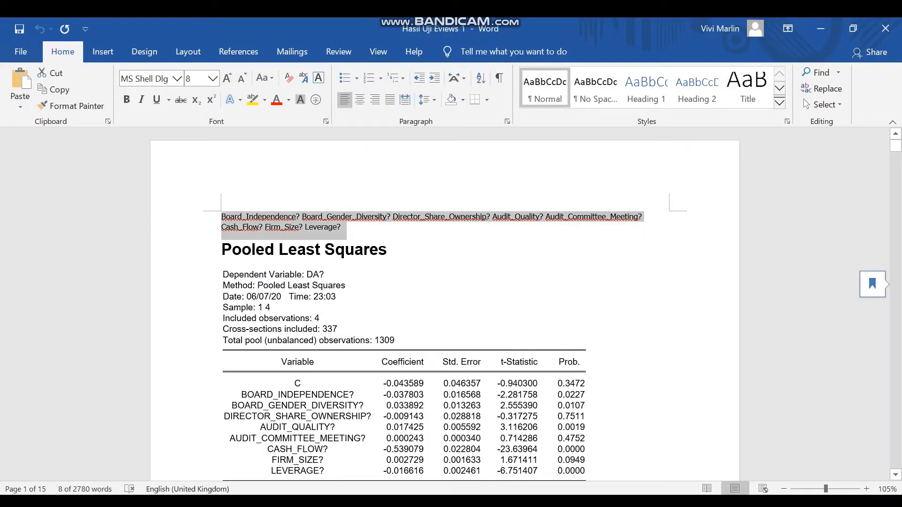
click(612, 503)
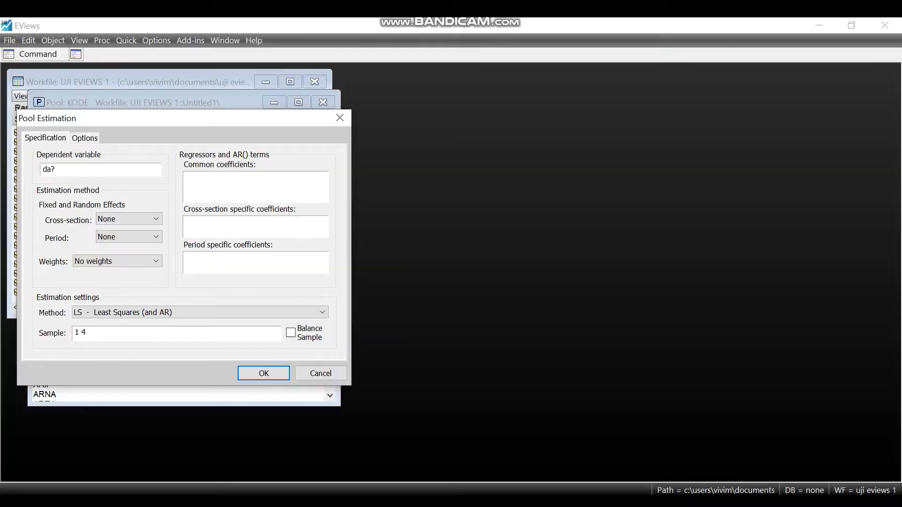
text(Audit_Quality? Audit_Committee_Meeting? Cash_Flow? Firm_Size? Leverage?)
scroll(250, 187, up, 1)
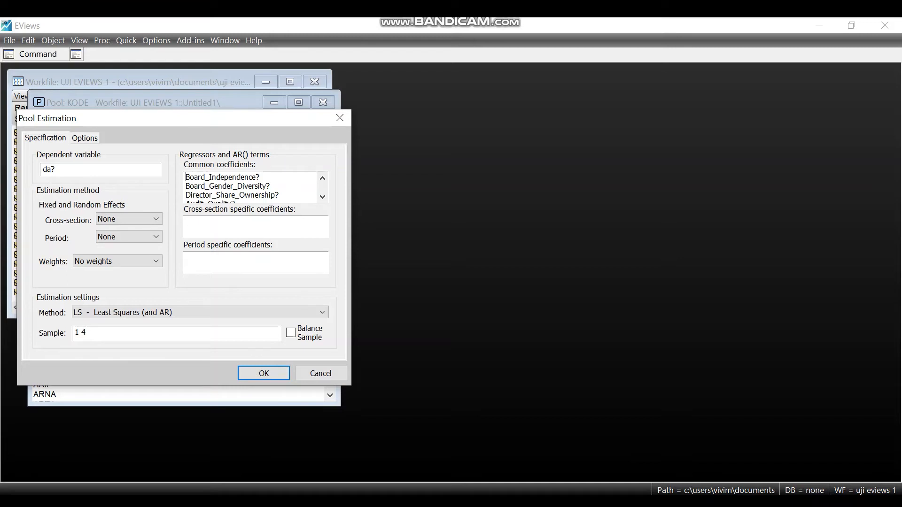
text(c)
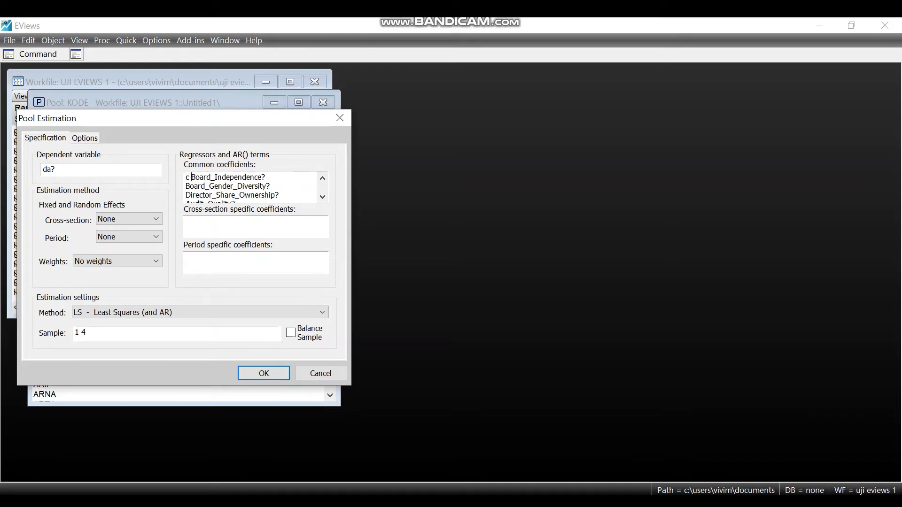
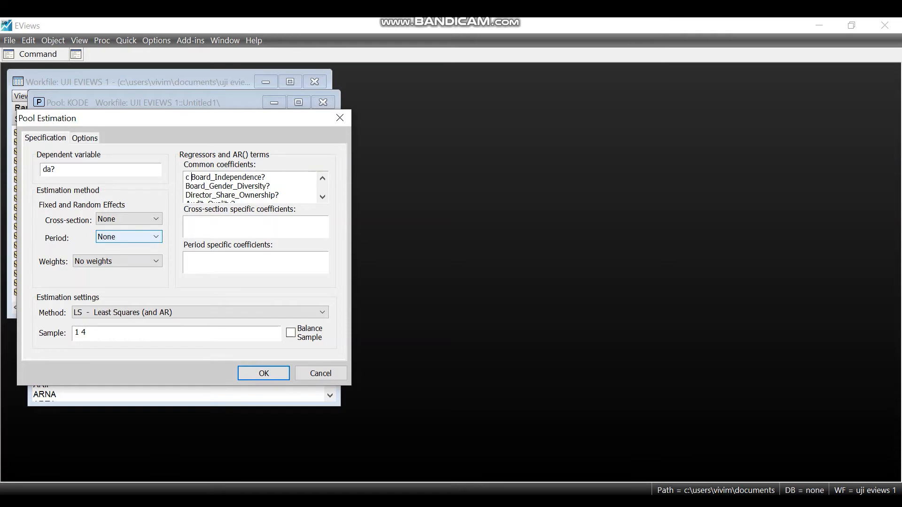
- Run the pooled least squares estimation and copy the whole output as text with numbers as displayed
click(263, 373)
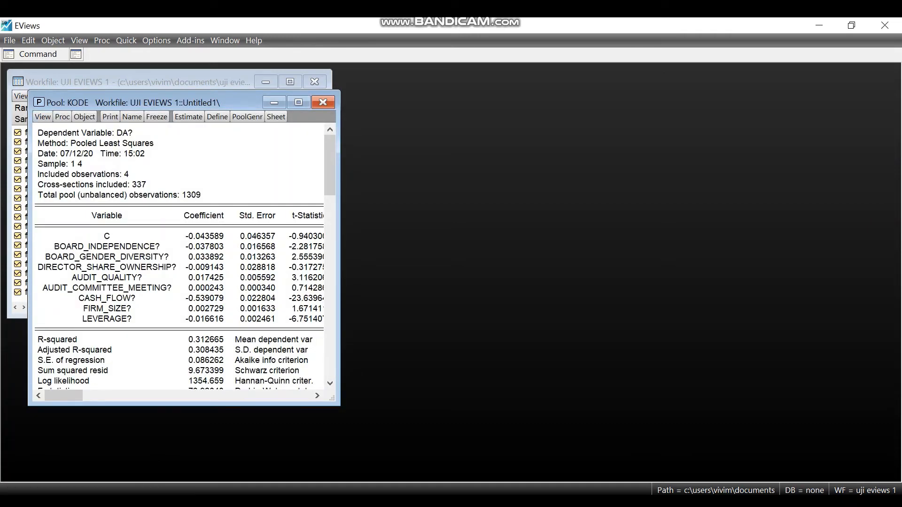
click(108, 133)
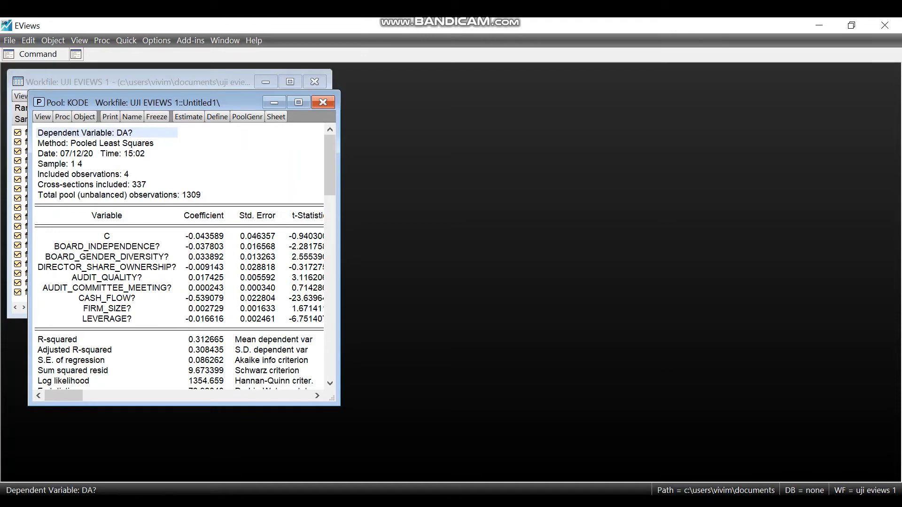
drag(107, 133, 328, 393)
key(ctrl+c)
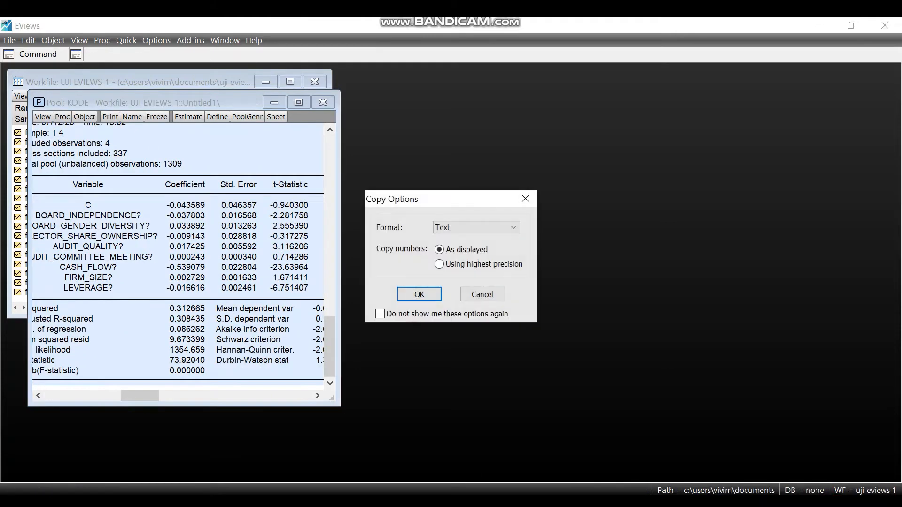
click(420, 294)
- Switch to the Hasil Uji Eviews 3 Word document and examine the Pooled Least Squares results at its beginning
click(434, 502)
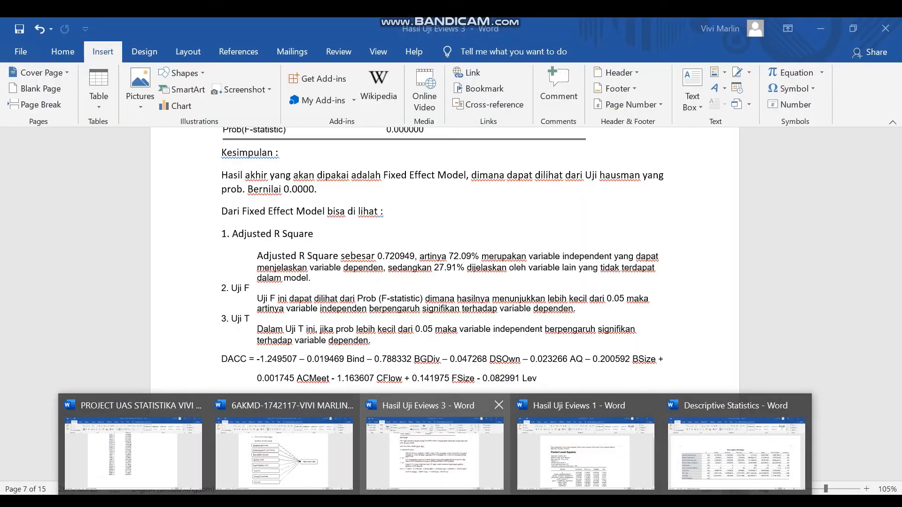
click(435, 444)
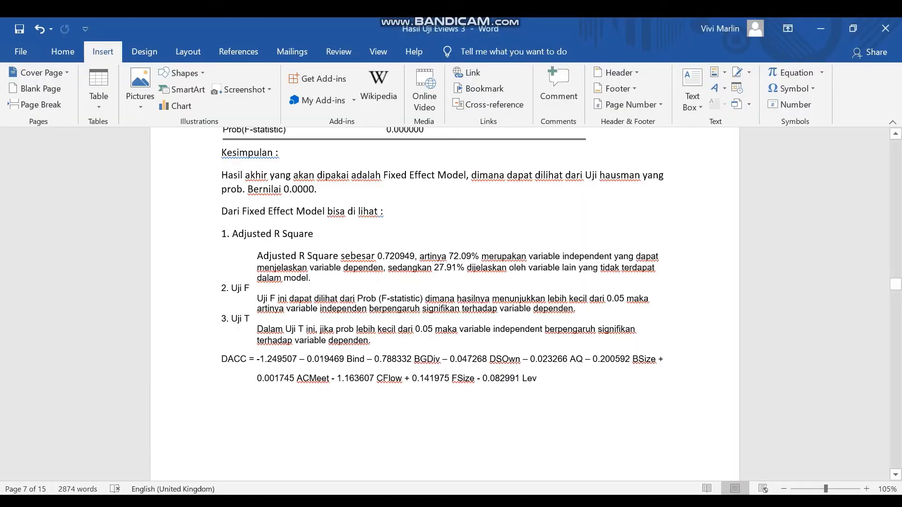
scroll(445, 304, up, 10)
drag(896, 270, 896, 141)
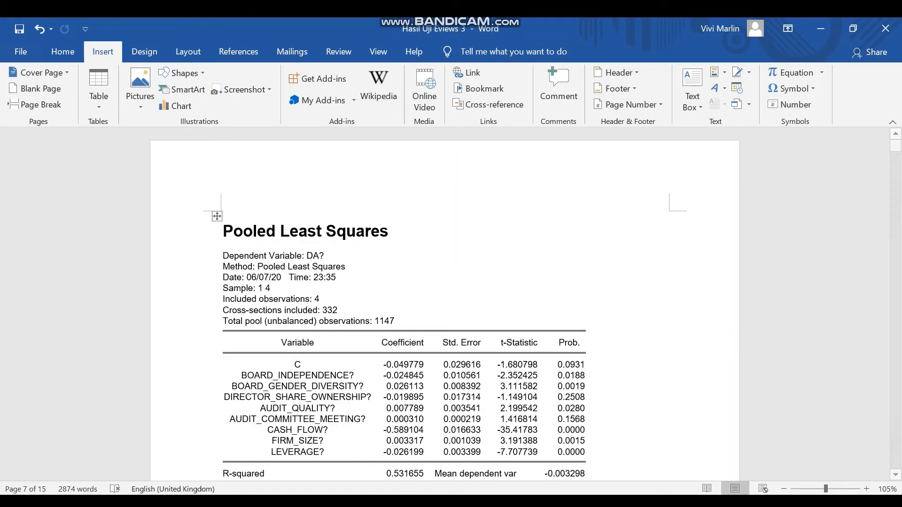
scroll(444, 304, down, 3)
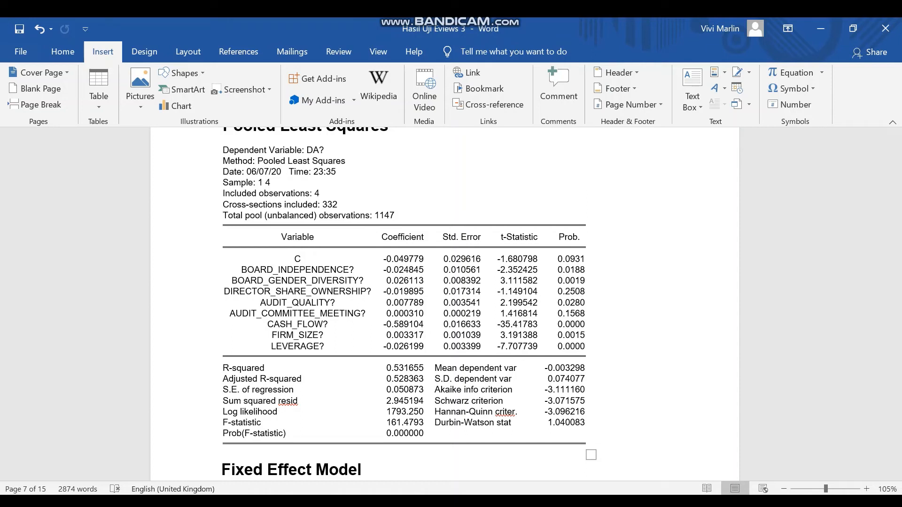
scroll(404, 301, down, 3)
scroll(404, 301, up, 3)
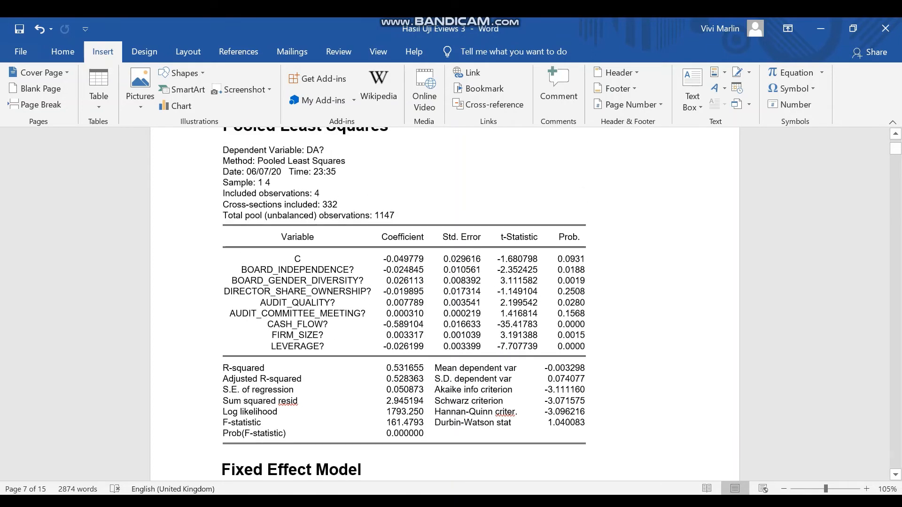
- Return to EViews and re-estimate the kode pool with fixed cross-section effects
key(alt+Tab)
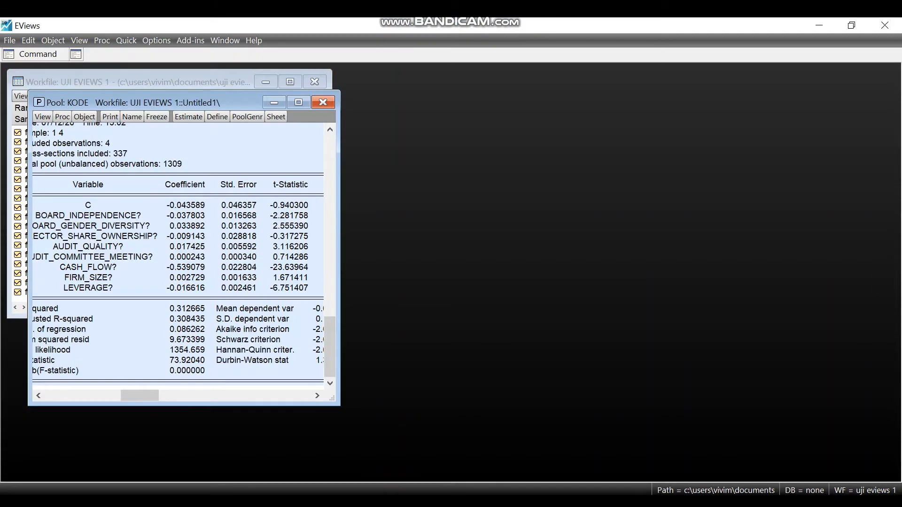
click(96, 194)
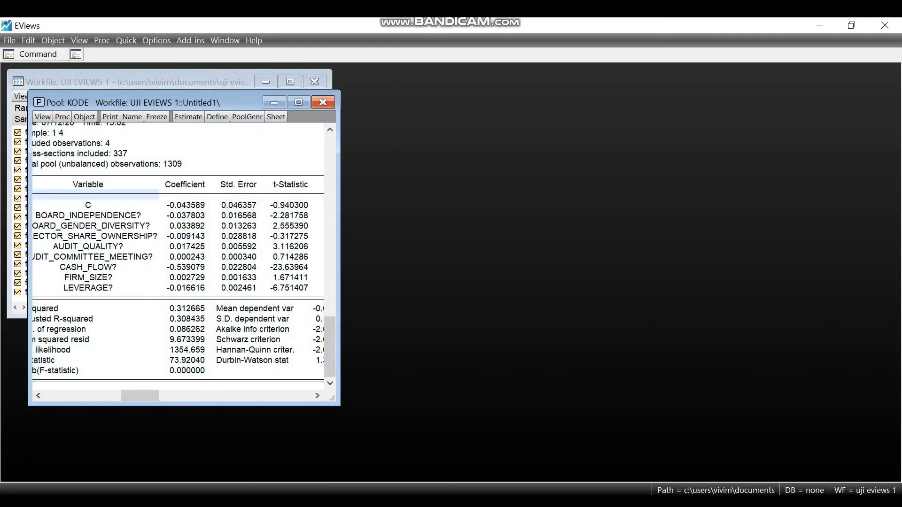
click(189, 117)
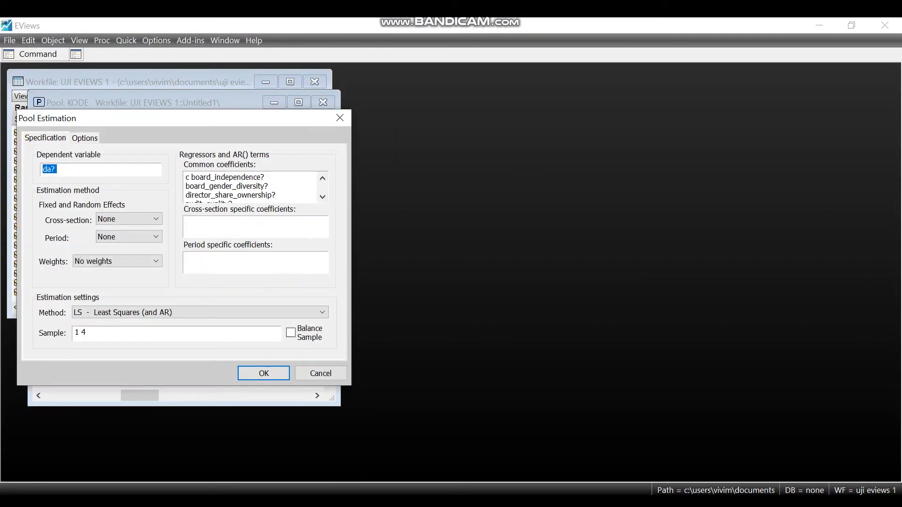
click(129, 219)
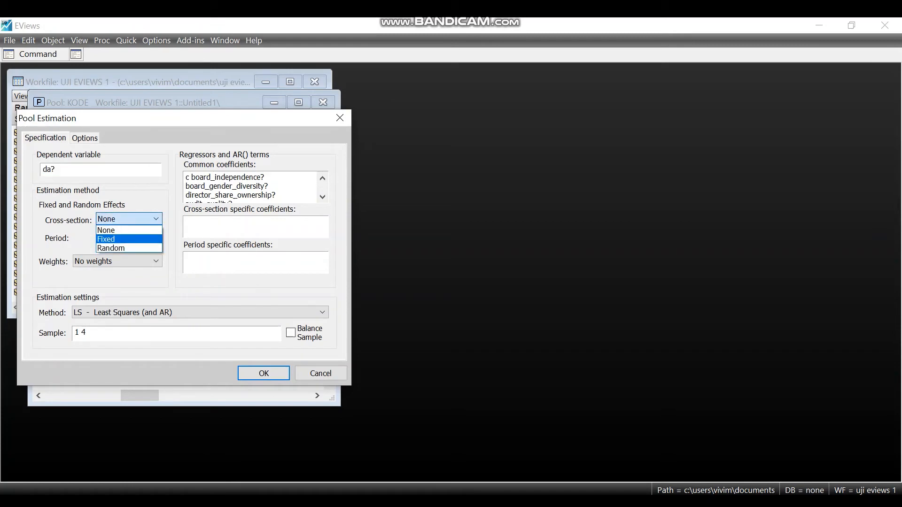
click(123, 239)
click(264, 373)
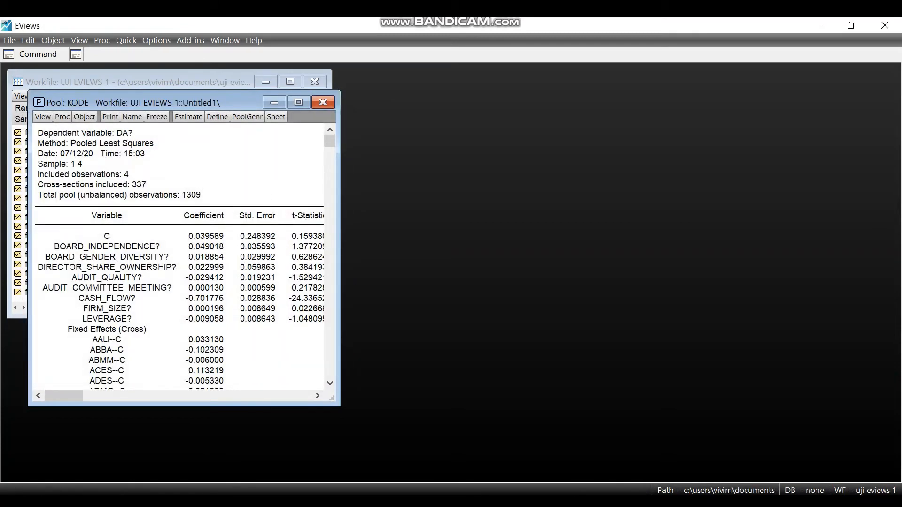
- Copy the entire fixed effects estimation output as text with numbers as displayed
drag(107, 133, 348, 423)
key(ctrl+c)
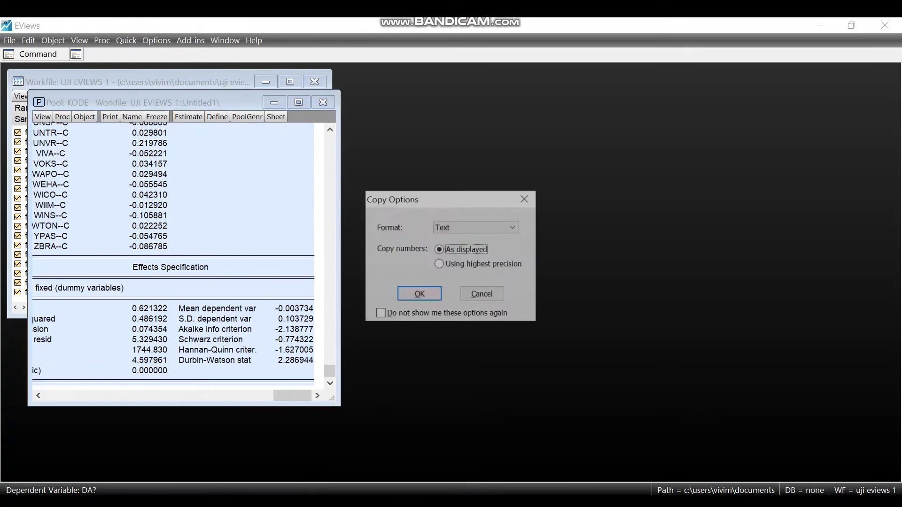
click(419, 294)
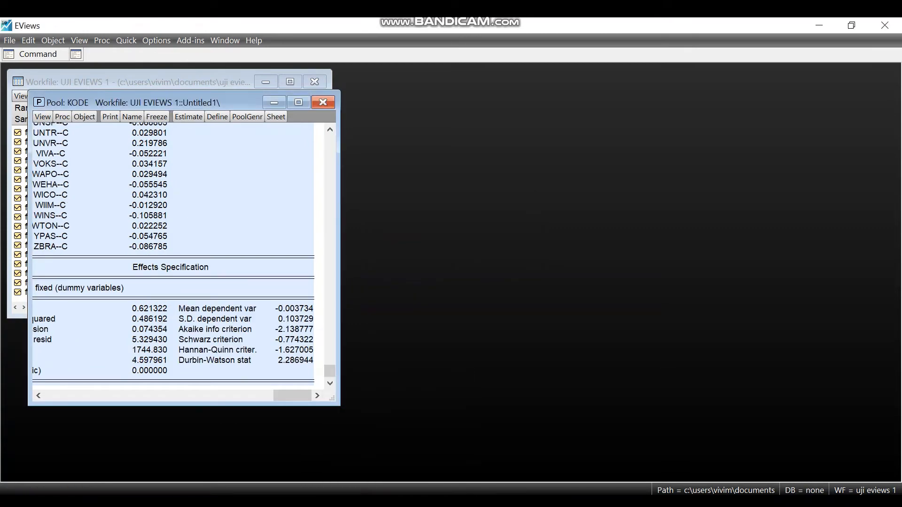
- In the Hasil Uji Eviews 3 Word document, review the Fixed Effect Model results through to the Uji Chow section
mouse_move(434, 500)
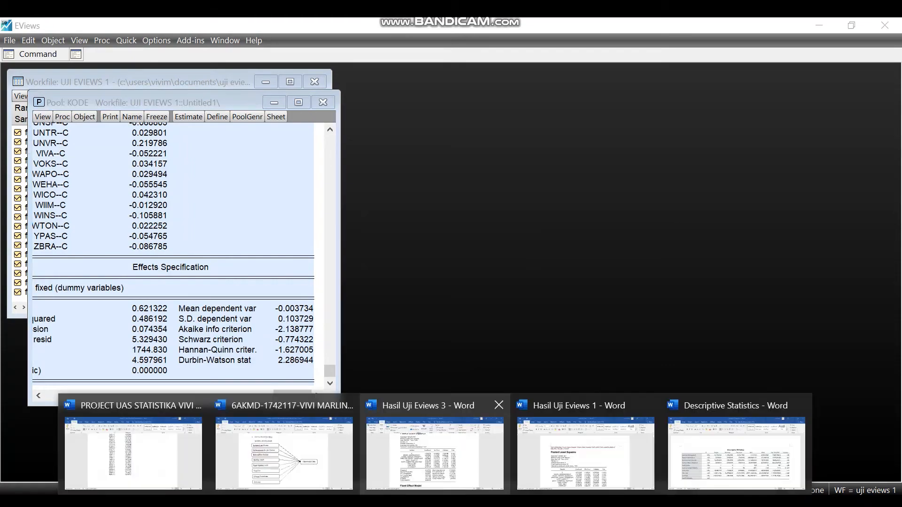
click(435, 451)
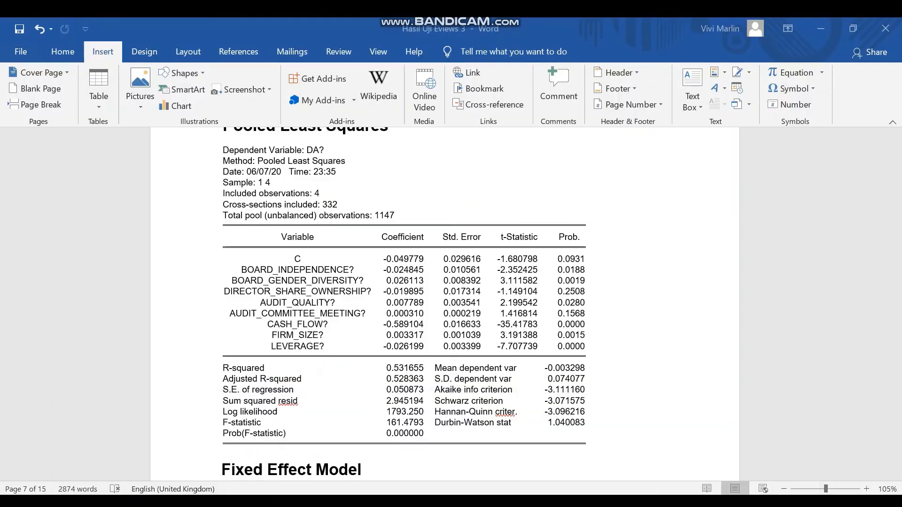
scroll(445, 305, down, 5)
scroll(445, 305, down, 5)
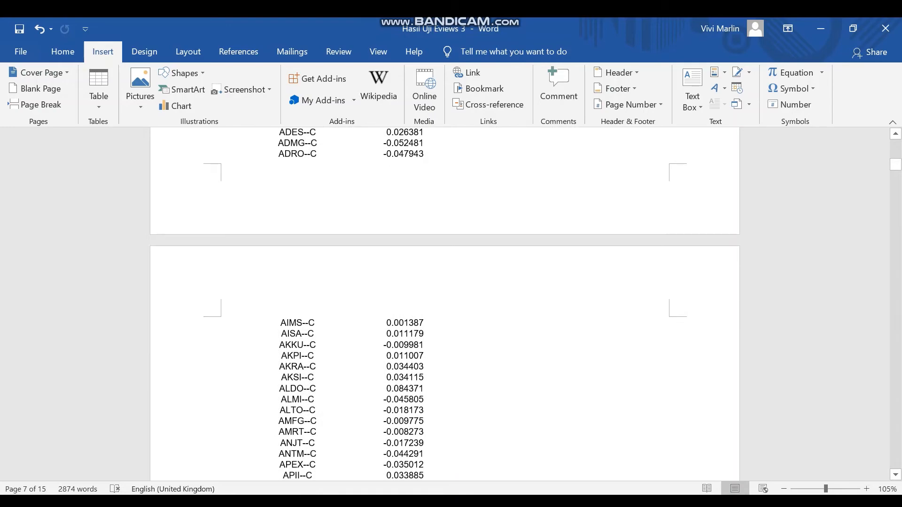
scroll(445, 305, down, 15)
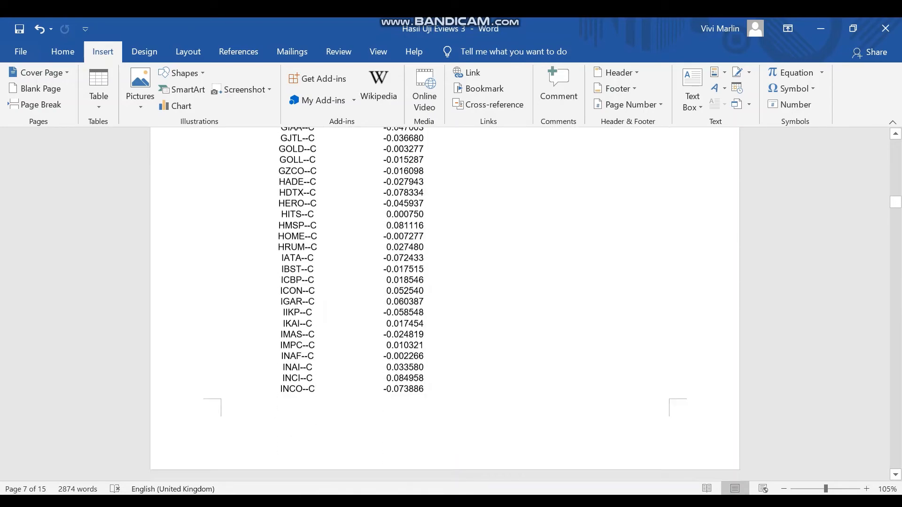
scroll(445, 305, down, 20)
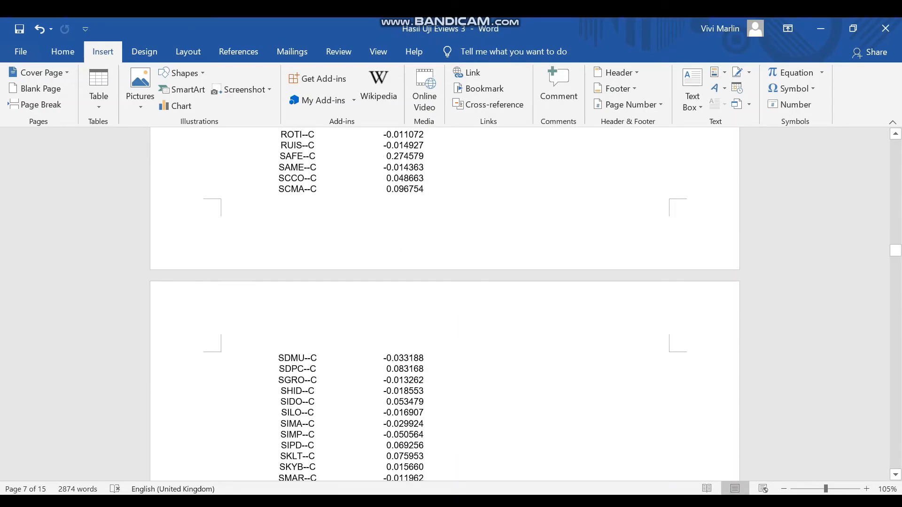
scroll(445, 305, down, 20)
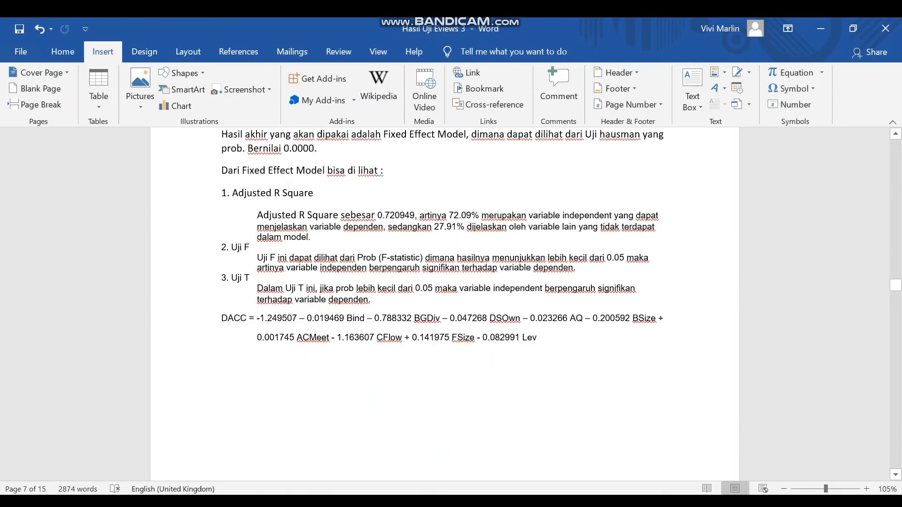
scroll(445, 306, down, 8)
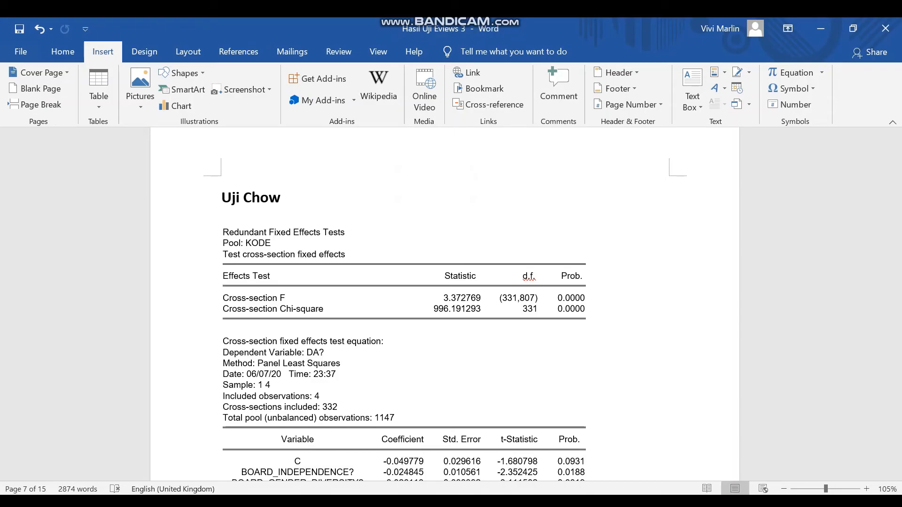
- Return to EViews and run the Redundant Fixed Effects - Likelihood Ratio test on the kode pool
key(alt+Tab)
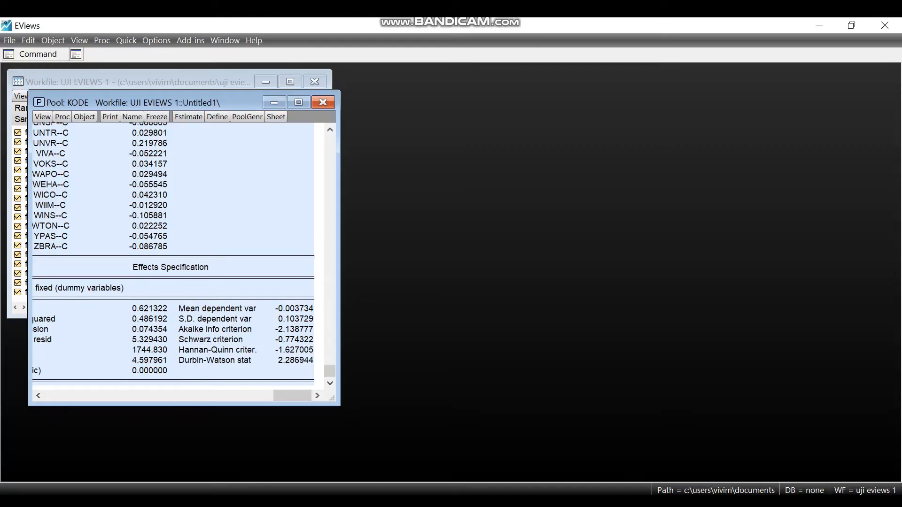
click(42, 116)
mouse_move(102, 216)
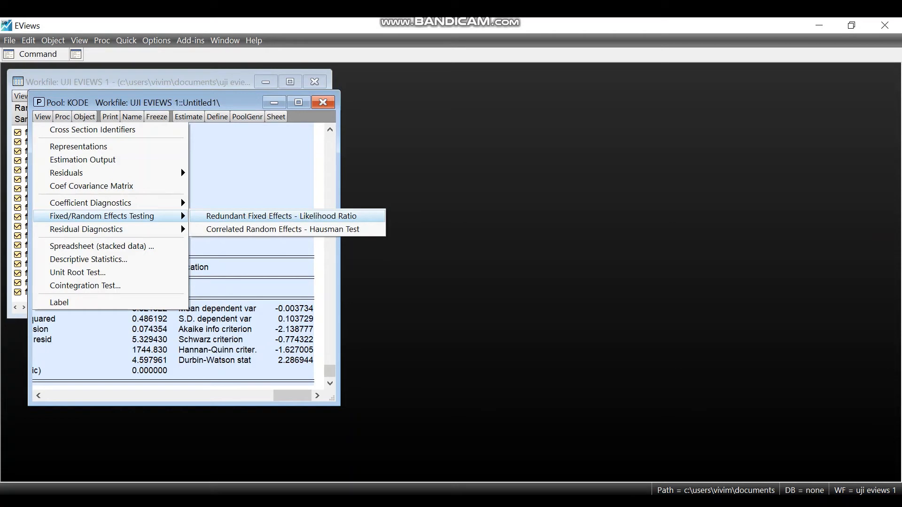
click(281, 216)
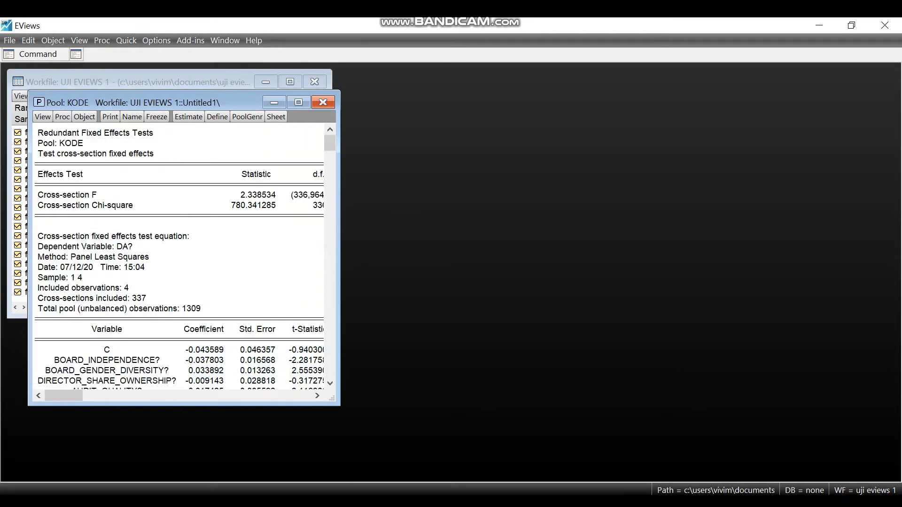
- Switch to the Hasil Uji Eviews 3 Word document and review the Fixed Effect Model coefficients, fit statistics and Kesimpulan on Adjusted R Square, Uji F and Uji T
click(435, 502)
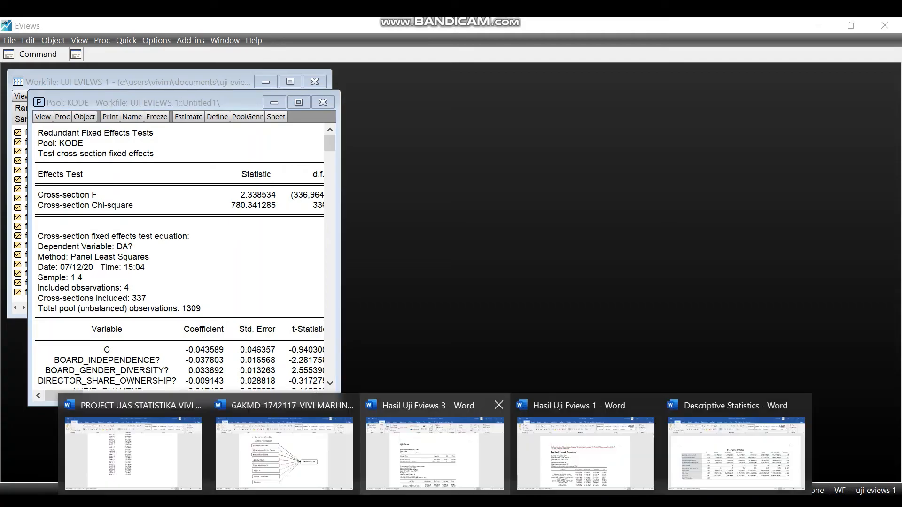
click(489, 414)
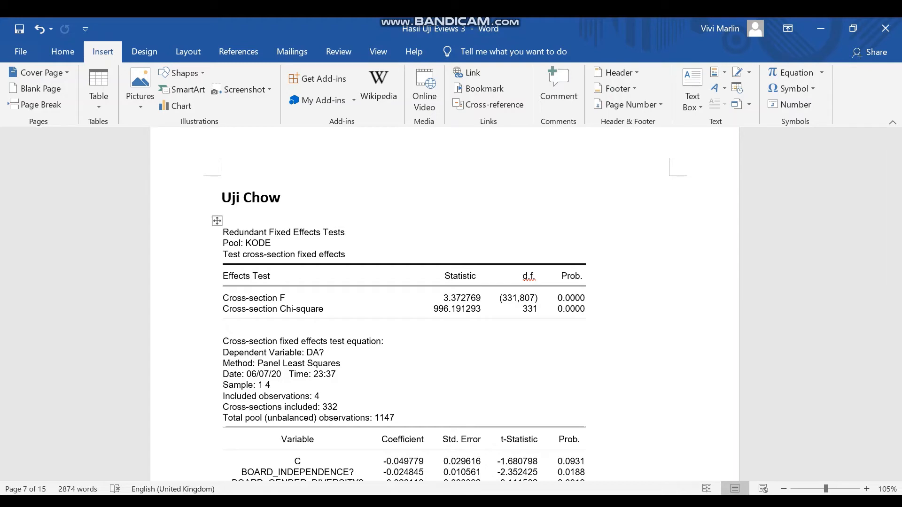
scroll(445, 304, up, 17)
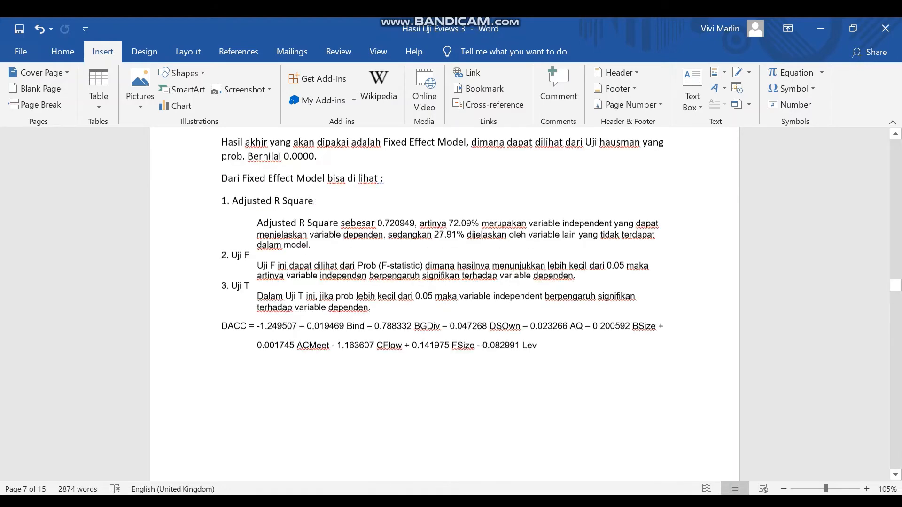
scroll(445, 304, down, 13)
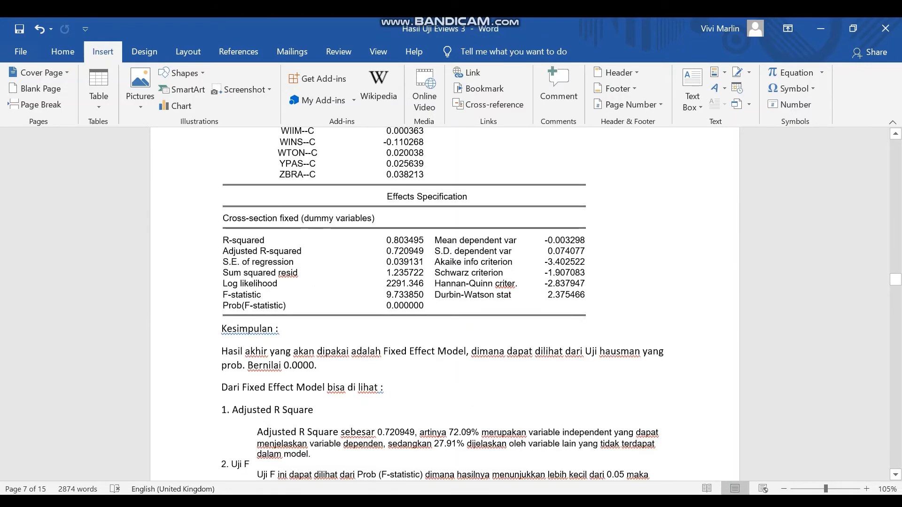
scroll(445, 304, up, 20)
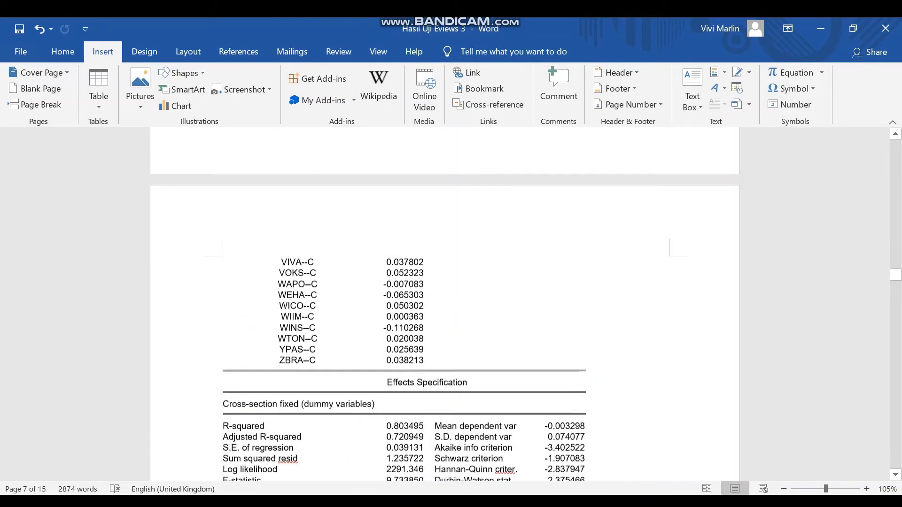
scroll(445, 304, up, 20)
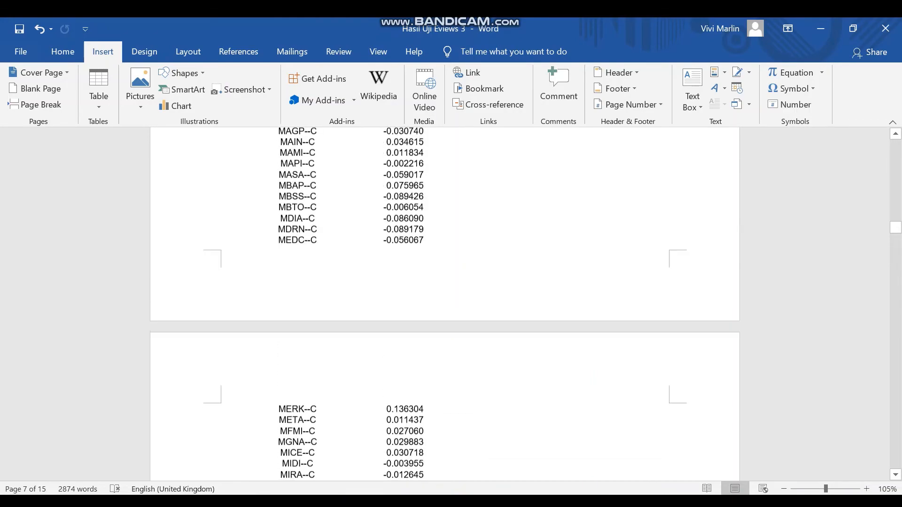
scroll(445, 304, up, 20)
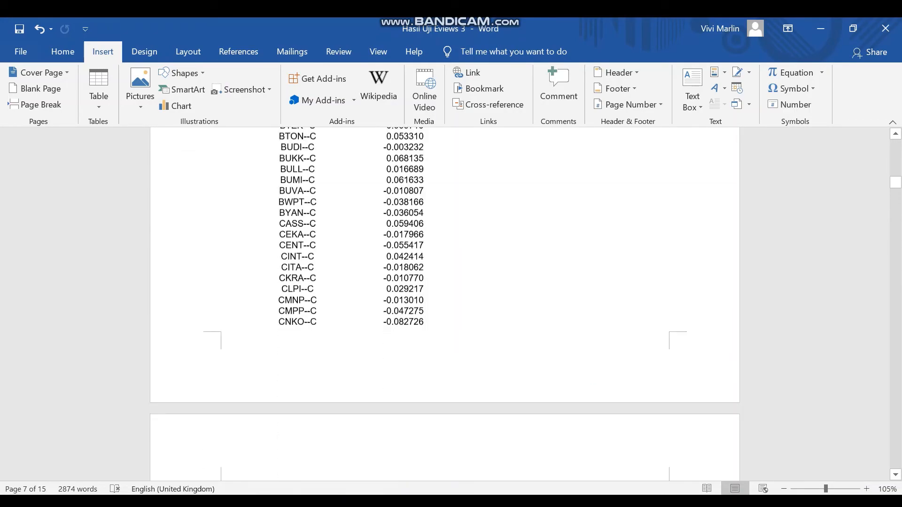
scroll(445, 304, down, 6)
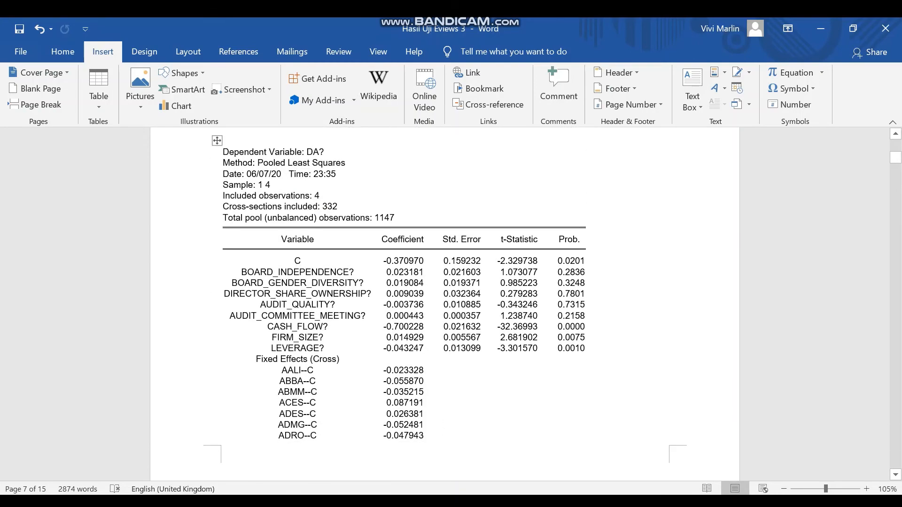
scroll(445, 304, up, 2)
scroll(445, 304, down, 20)
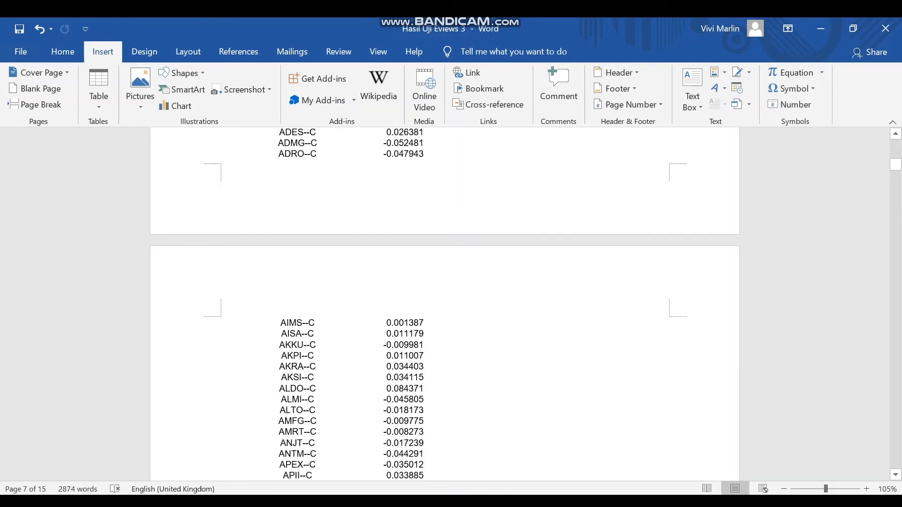
scroll(445, 304, down, 20)
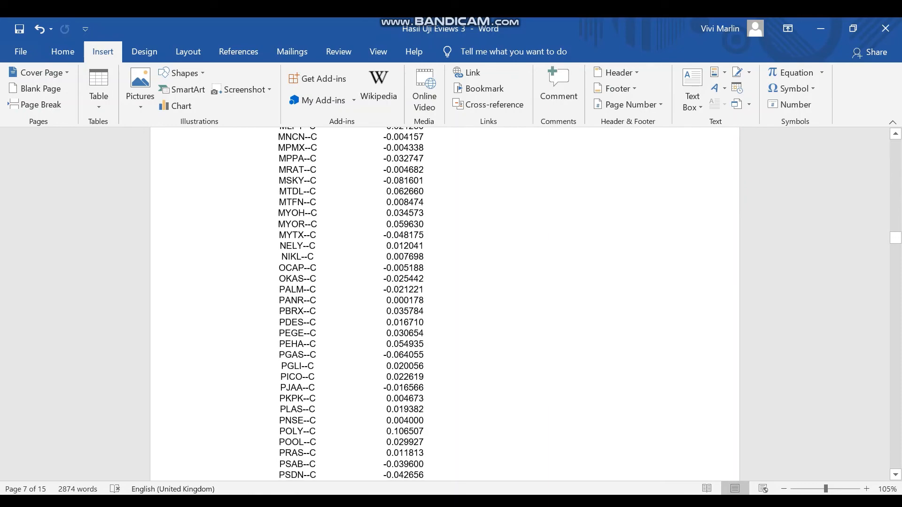
scroll(445, 304, down, 20)
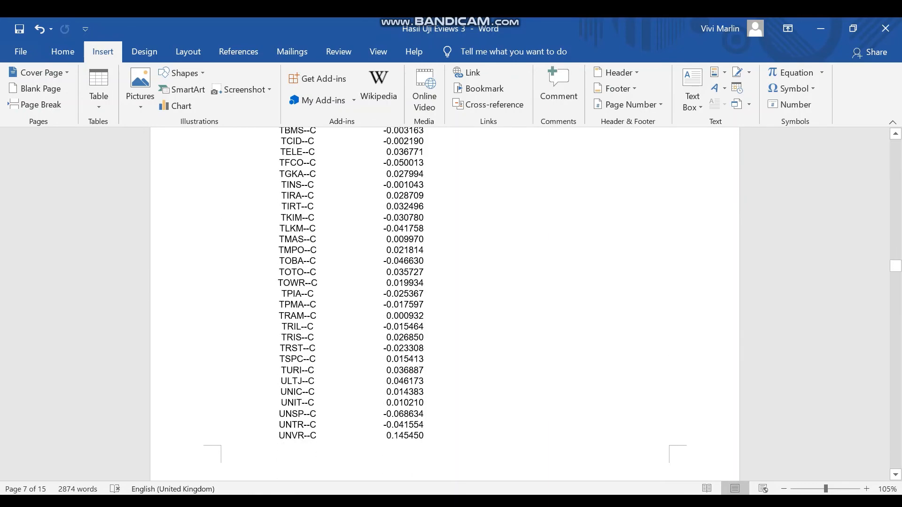
scroll(445, 304, down, 20)
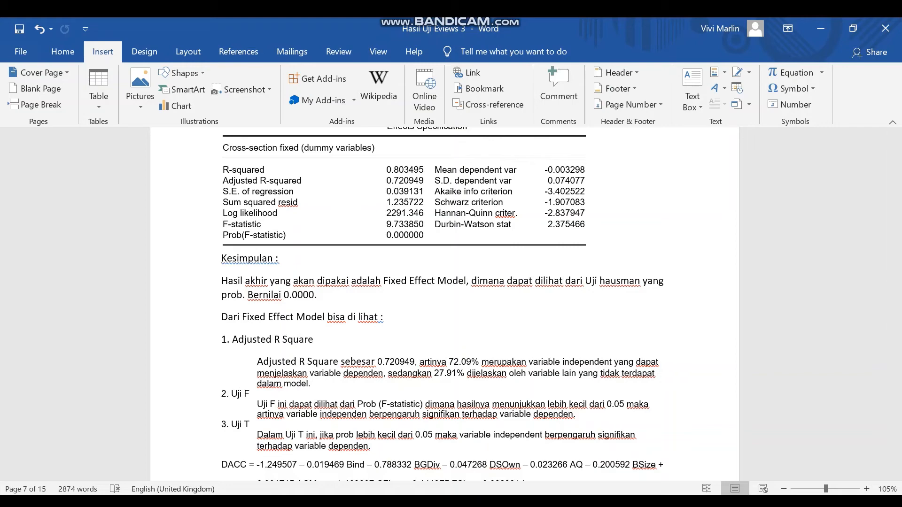
scroll(444, 303, down, 8)
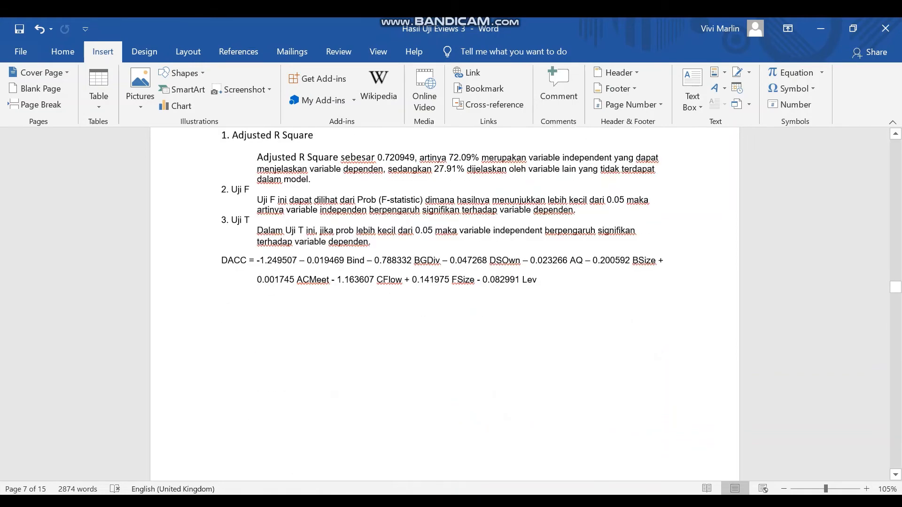
scroll(444, 304, up, 9)
- Examine the Uji Chow section's redundant fixed effects results and test equation, continuing to the Random Effect Model heading
scroll(444, 303, down, 20)
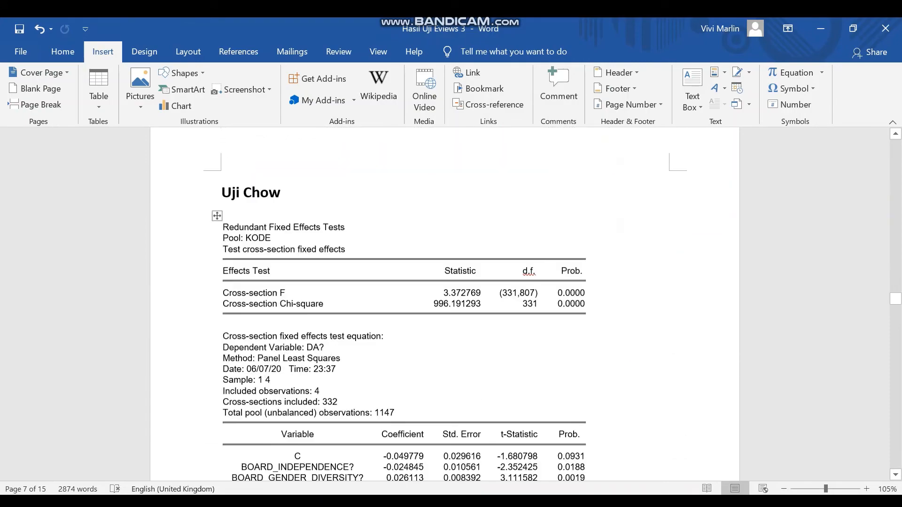
scroll(444, 303, up, 10)
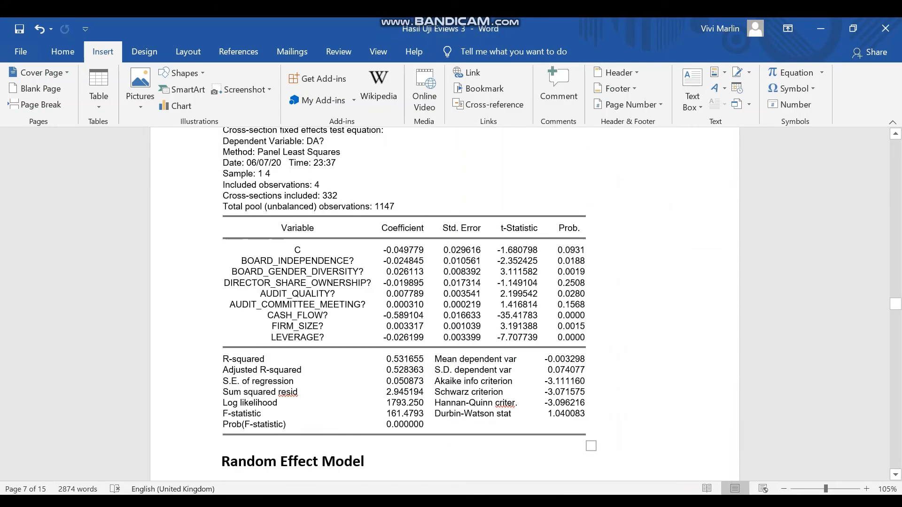
scroll(404, 304, up, 3)
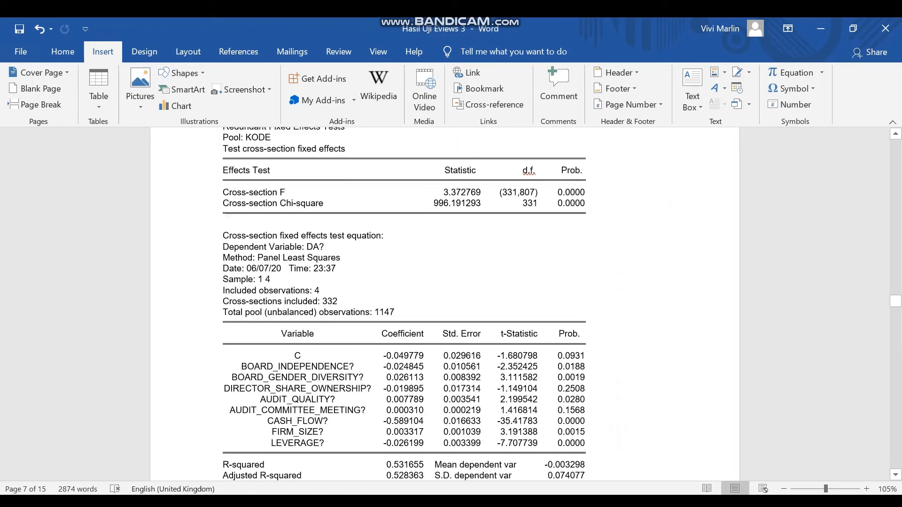
scroll(405, 305, up, 3)
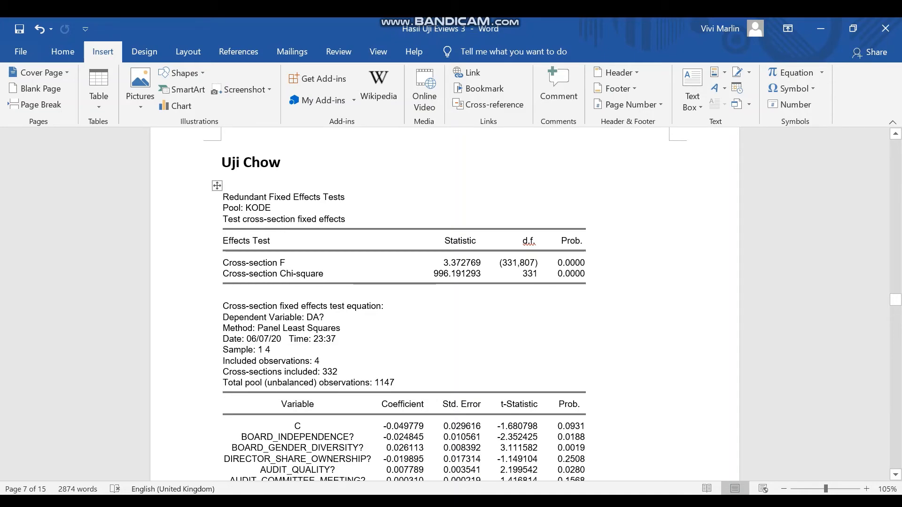
scroll(404, 304, down, 2)
scroll(405, 304, down, 15)
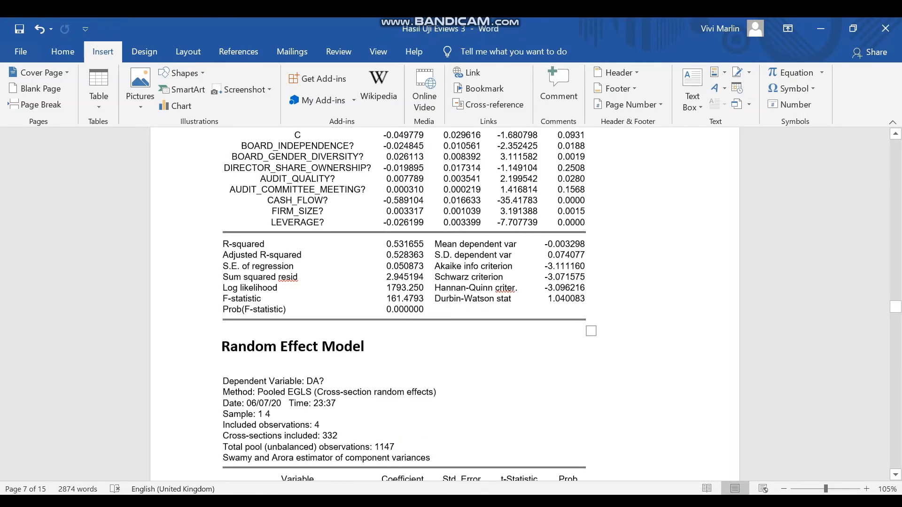
scroll(405, 304, up, 4)
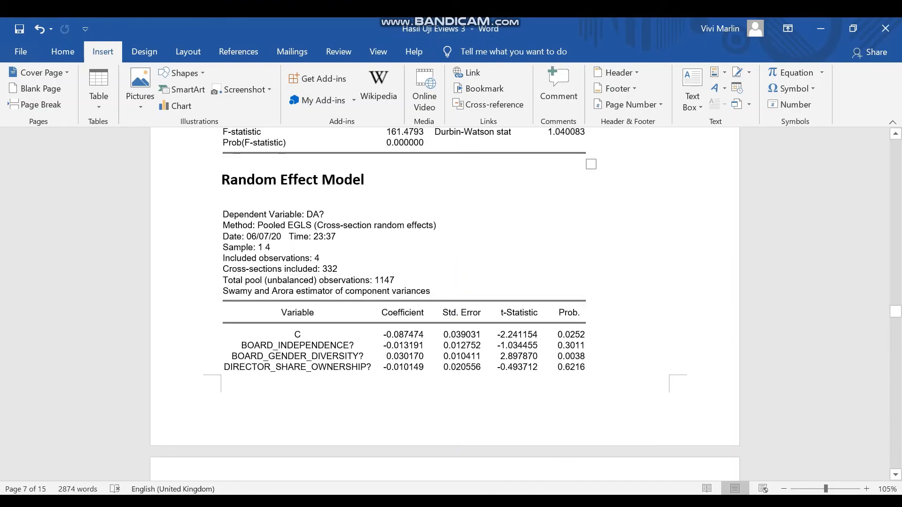
- Return to EViews and re-estimate the kode pool with random cross-section effects
key(alt+Tab)
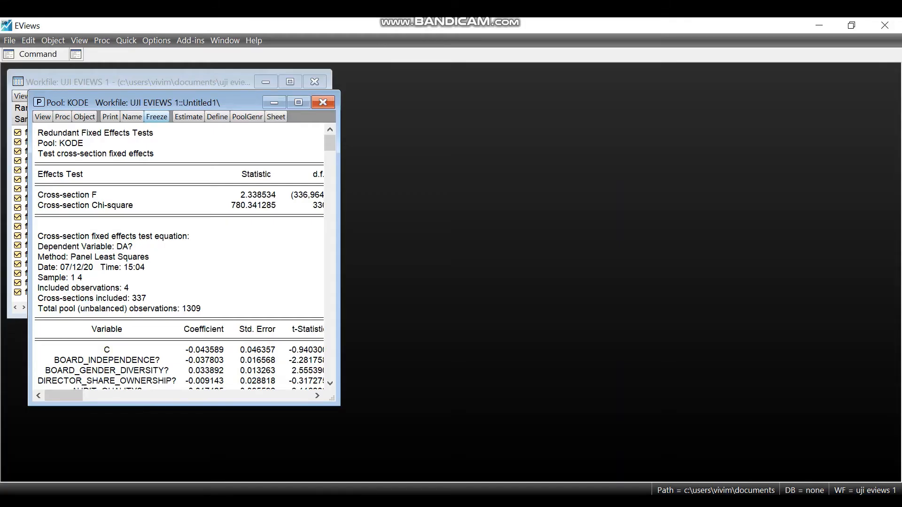
click(188, 116)
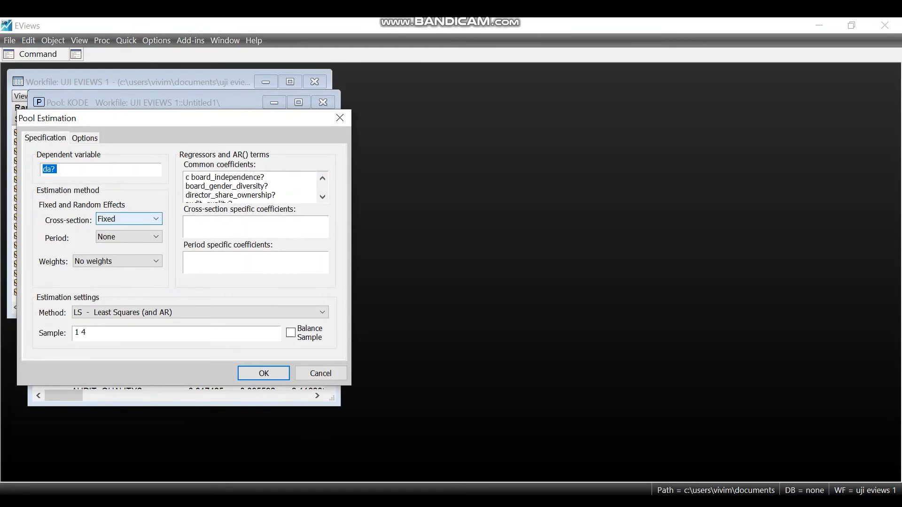
click(129, 219)
click(113, 246)
key(Return)
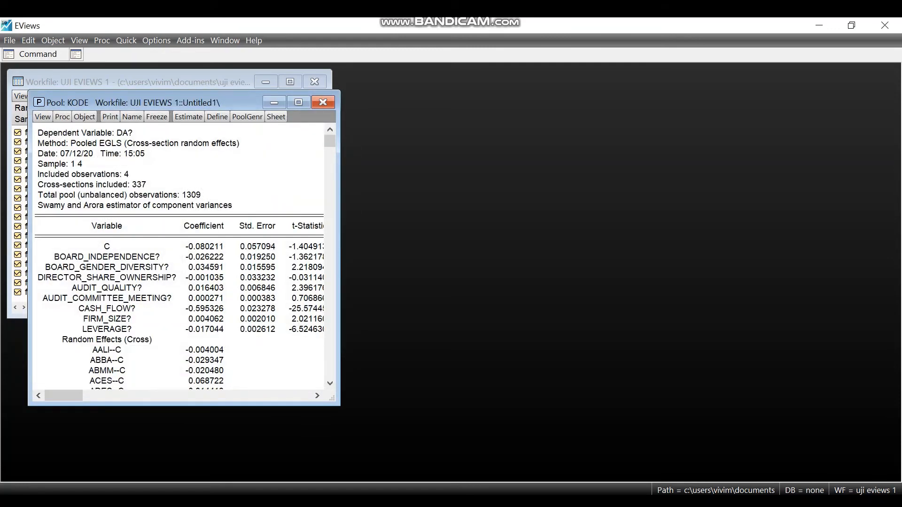
- Switch to the Hasil Uji Eviews 3 Word document and review the Random Effect Model output with its company-level cross effects
click(436, 505)
click(435, 446)
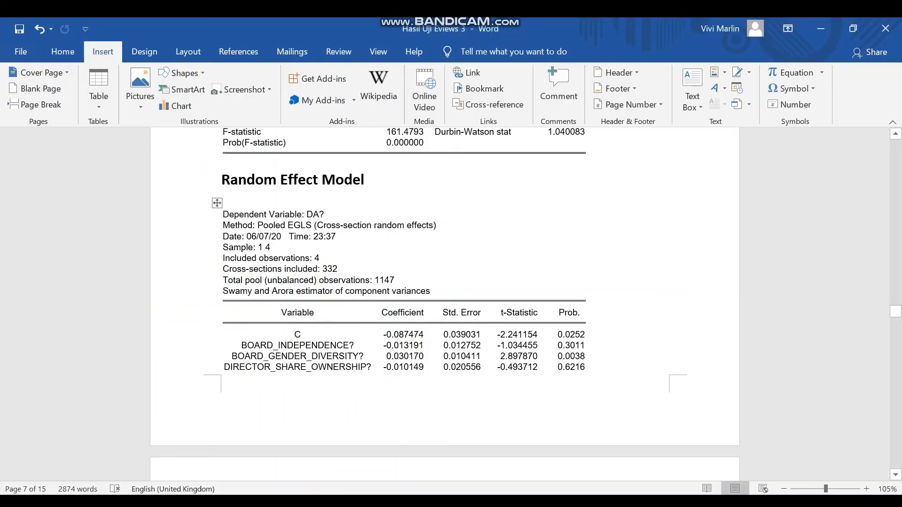
scroll(445, 304, down, 5)
scroll(445, 303, down, 20)
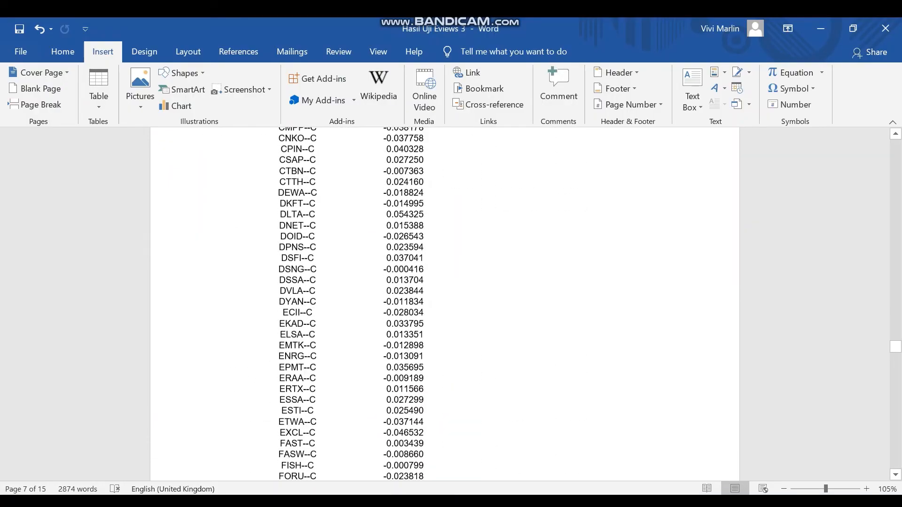
scroll(445, 303, down, 9)
scroll(445, 303, down, 10)
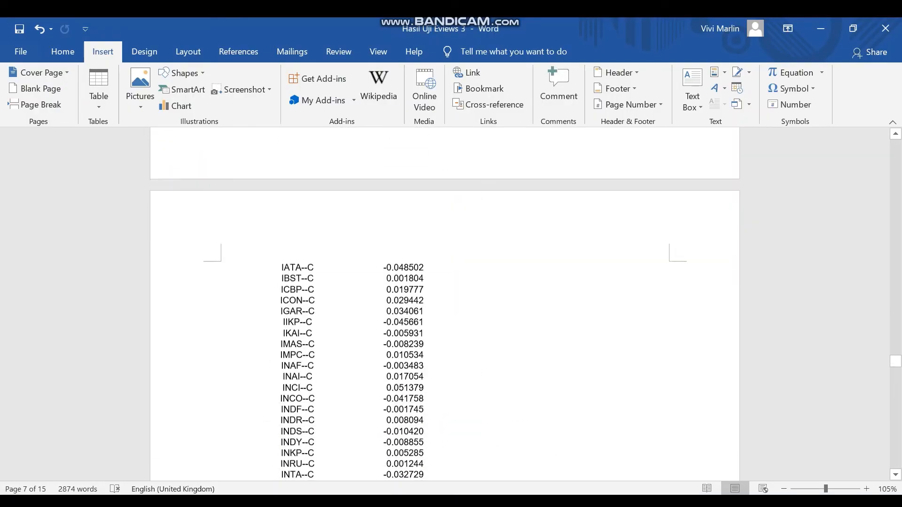
scroll(445, 303, down, 20)
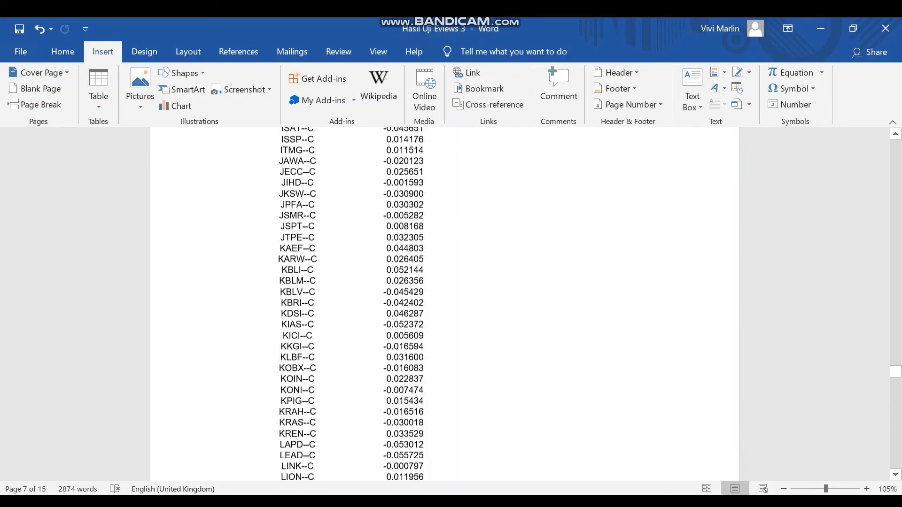
scroll(445, 304, down, 20)
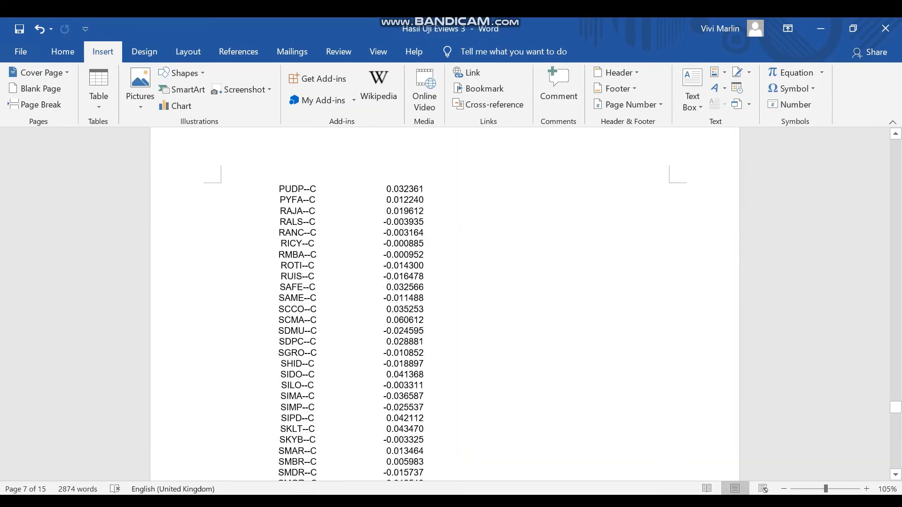
scroll(445, 304, up, 2)
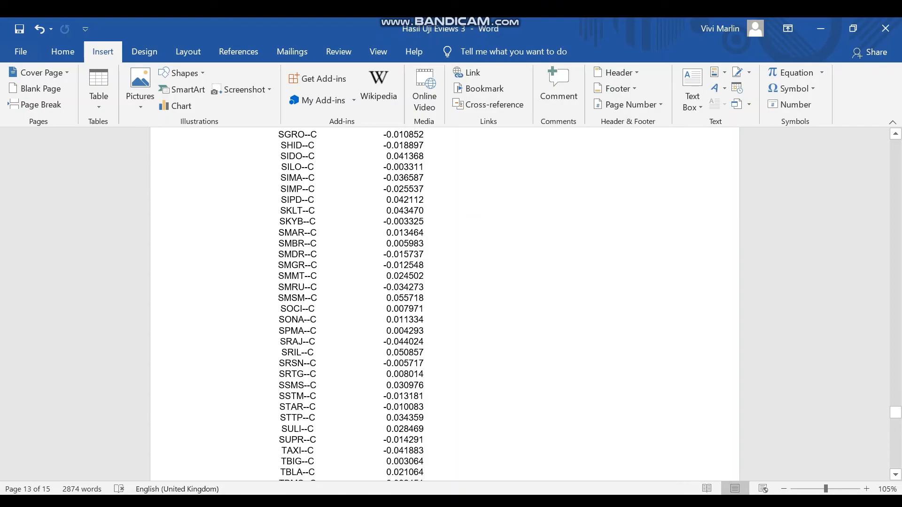
scroll(445, 304, down, 10)
- Return to EViews and run the Correlated Random Effects - Hausman Test on the kode pool
key(alt+Tab)
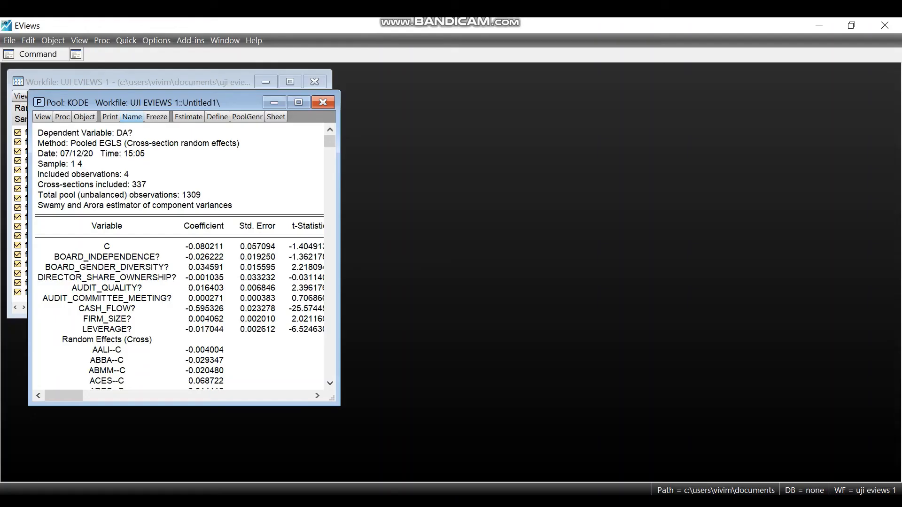
click(42, 117)
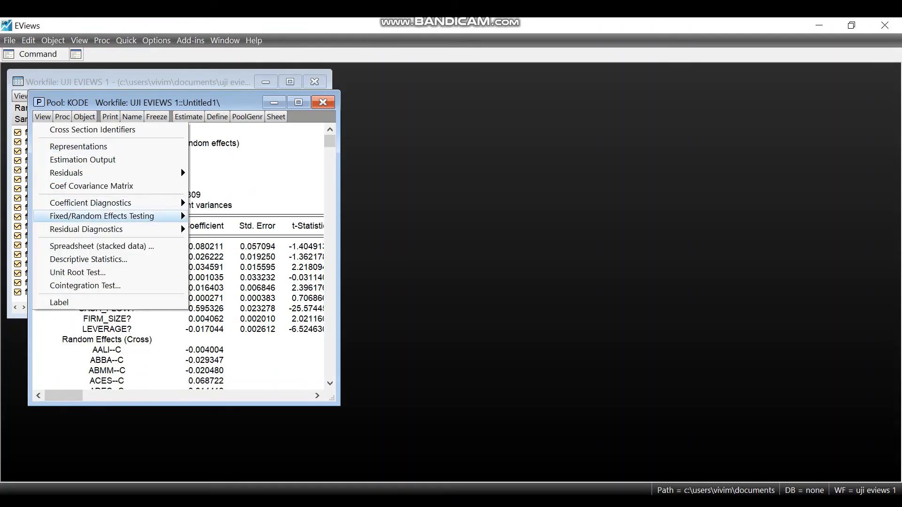
mouse_move(102, 216)
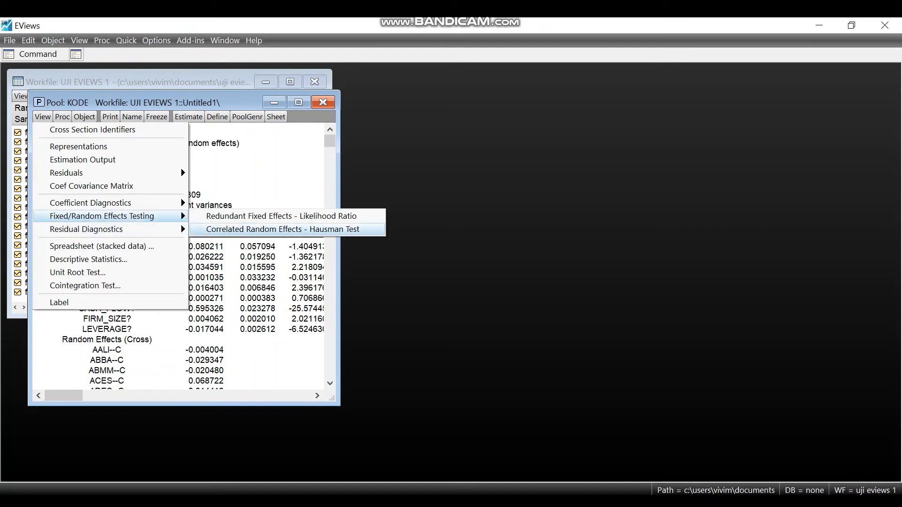
key(Return)
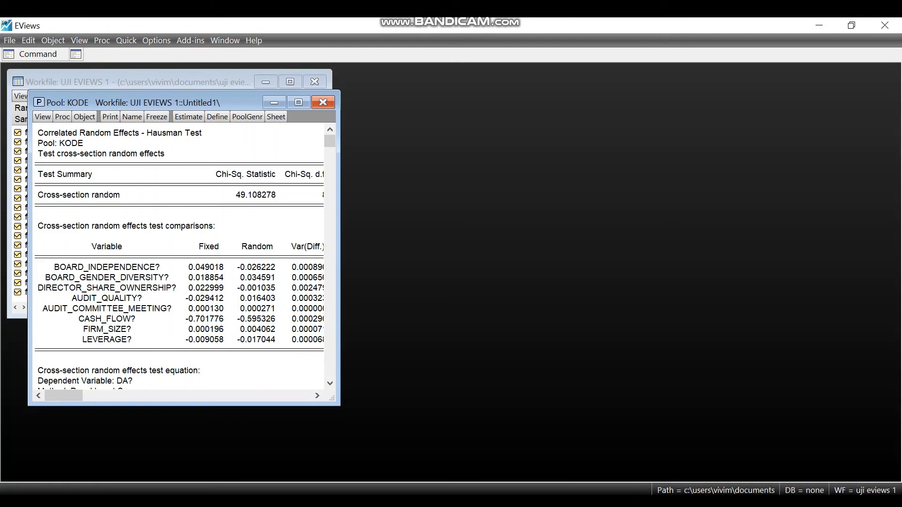
- Switch to the Hasil Uji Eviews 3 Word document and review the Random Effect Model output through to the Uji Hausman section
click(500, 404)
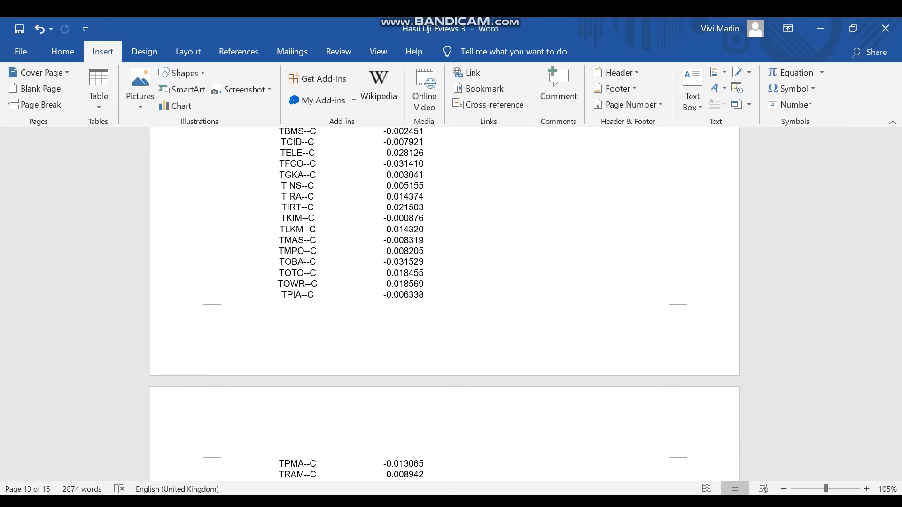
scroll(445, 304, up, 1)
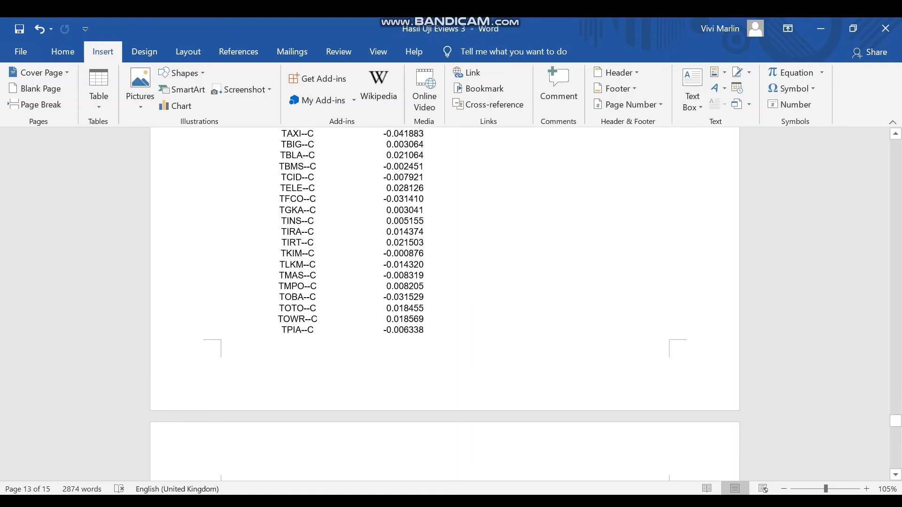
scroll(445, 304, up, 20)
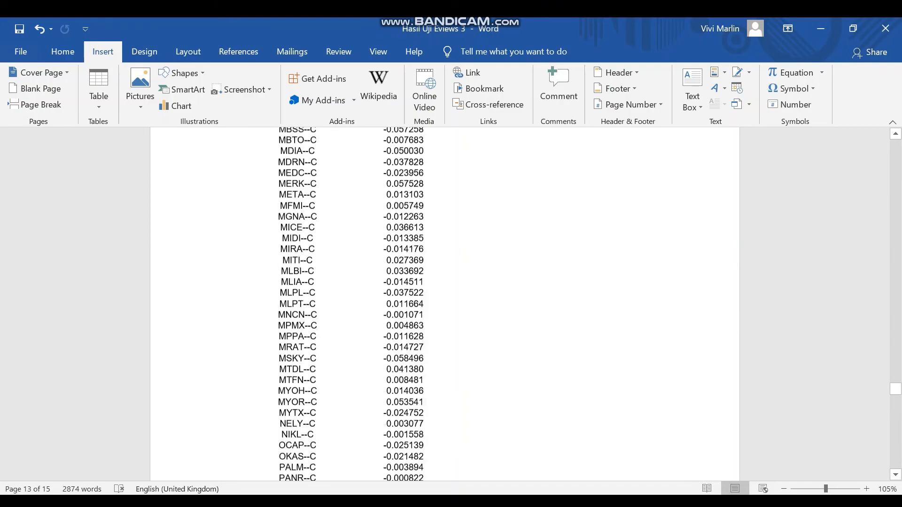
scroll(445, 304, up, 20)
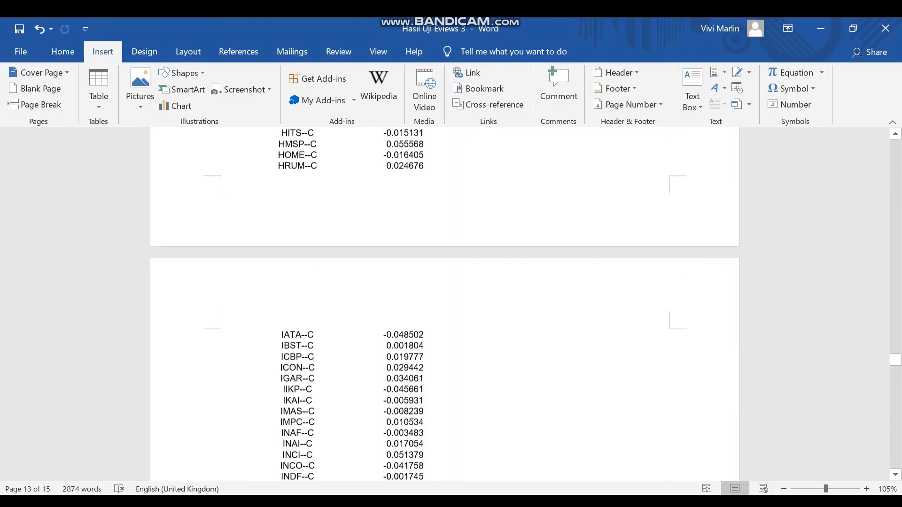
scroll(445, 305, up, 20)
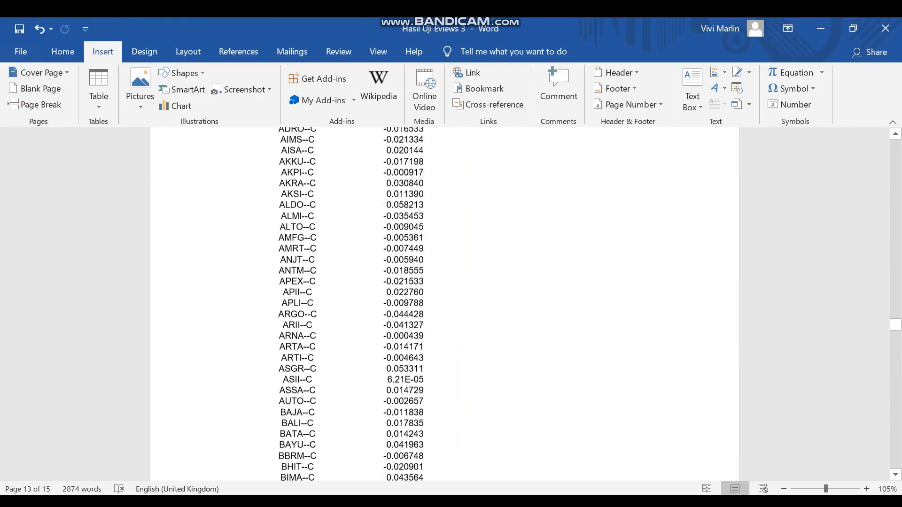
scroll(445, 305, up, 15)
scroll(445, 304, down, 10)
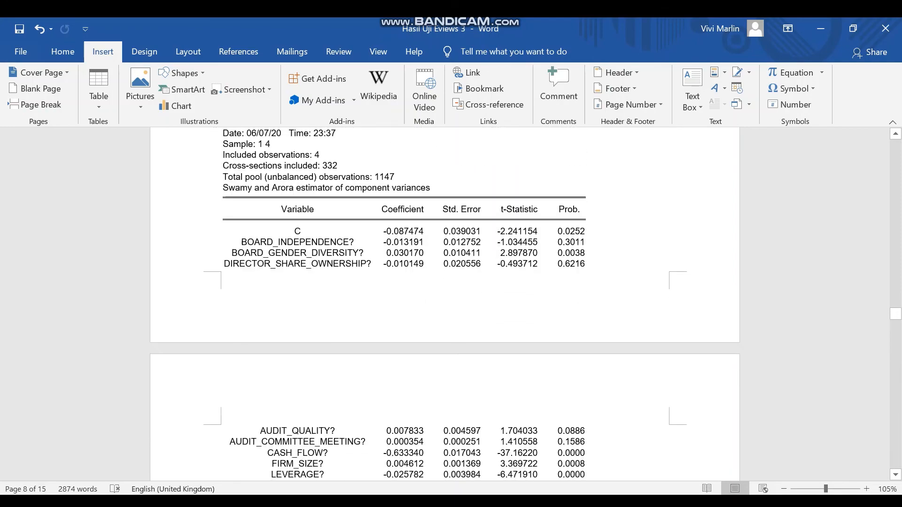
scroll(445, 305, up, 1)
scroll(445, 305, down, 20)
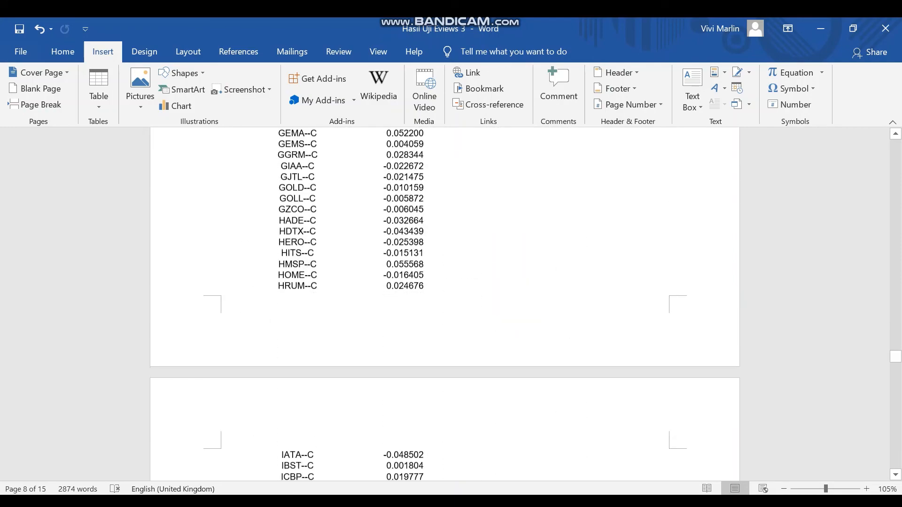
scroll(445, 304, down, 20)
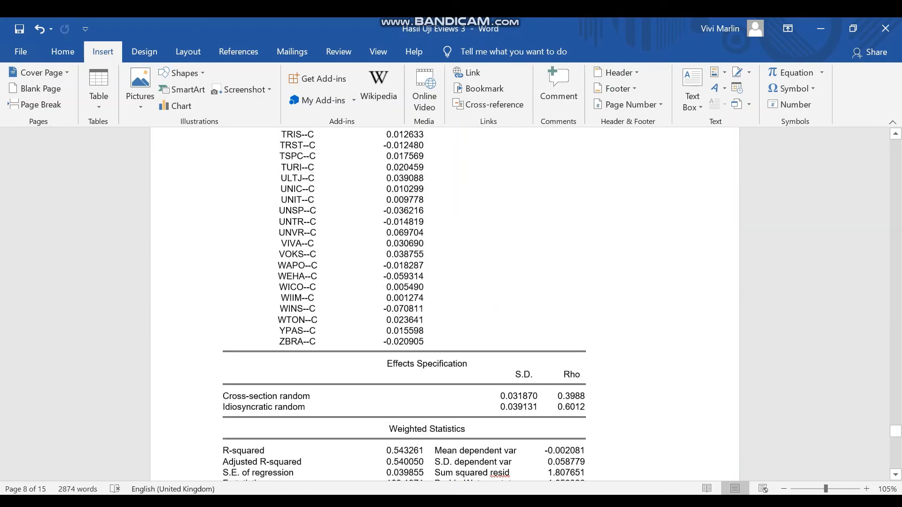
scroll(445, 305, up, 5)
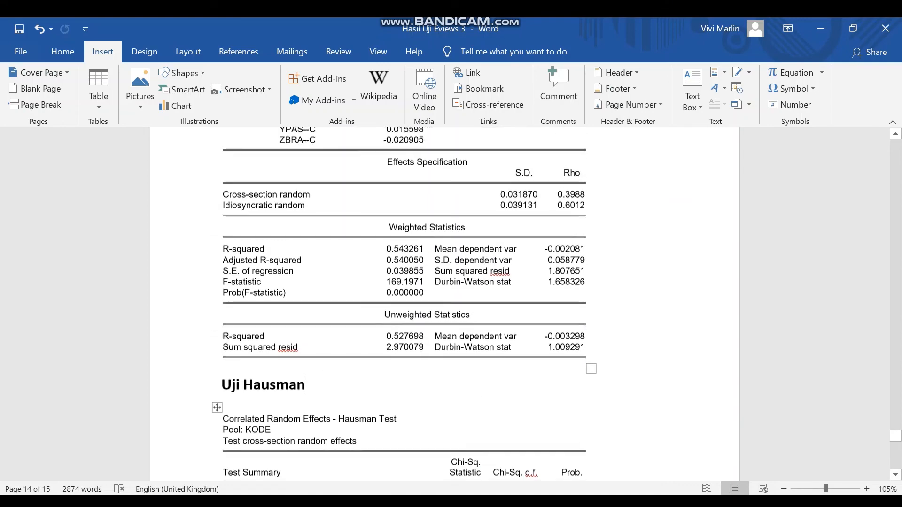
scroll(445, 305, up, 1)
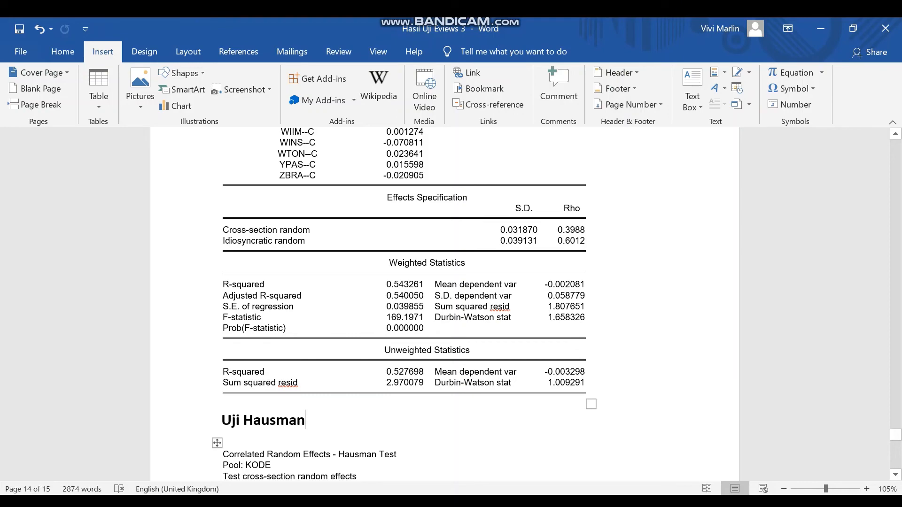
- Go back to the Kesimpulan section and read the model choice, Adjusted R Square, Uji F, Uji T and DACC equation notes
scroll(445, 304, up, 20)
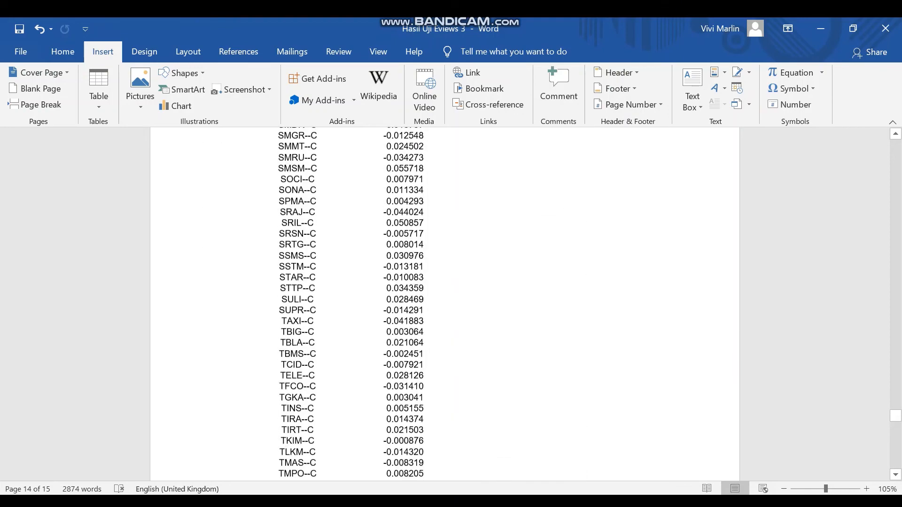
scroll(445, 304, up, 20)
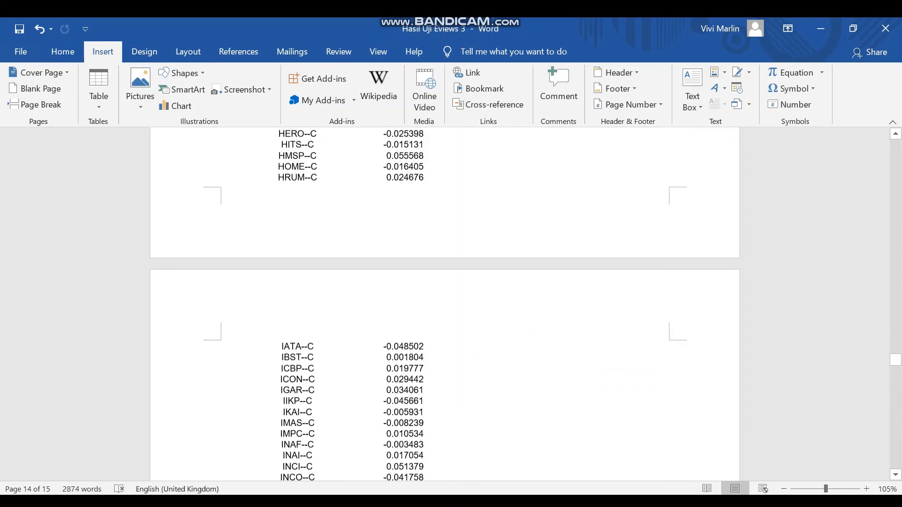
scroll(445, 305, up, 20)
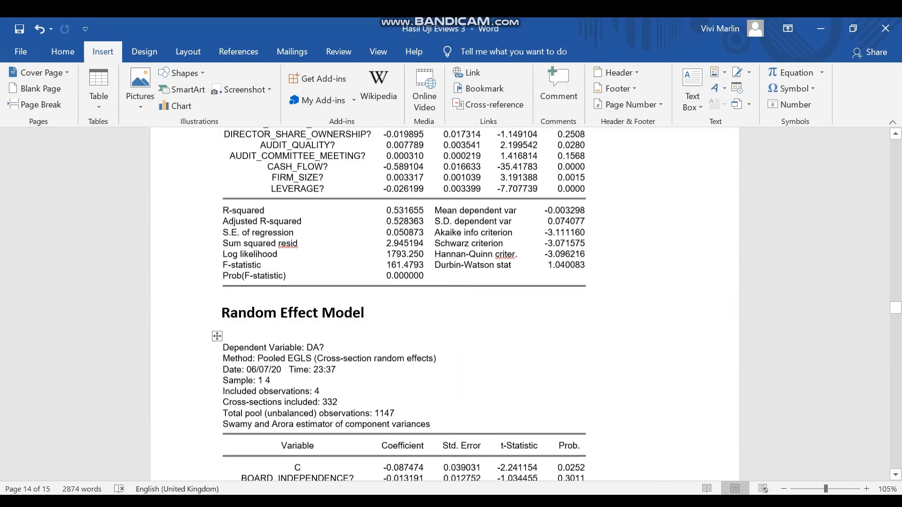
scroll(445, 304, up, 1)
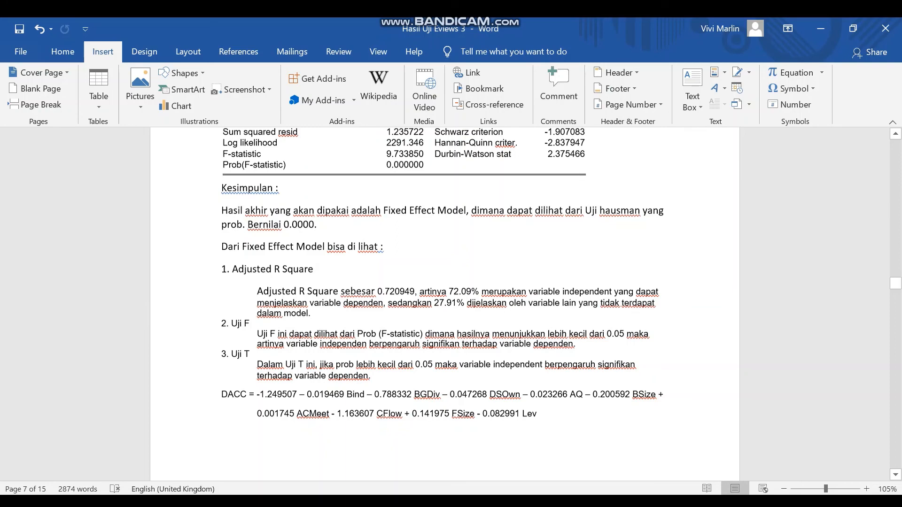
scroll(444, 303, up, 3)
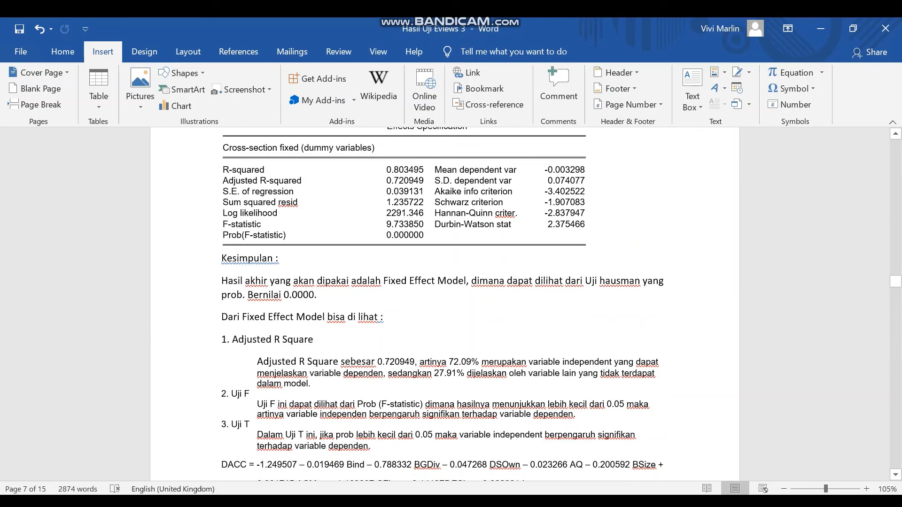
scroll(444, 303, down, 6)
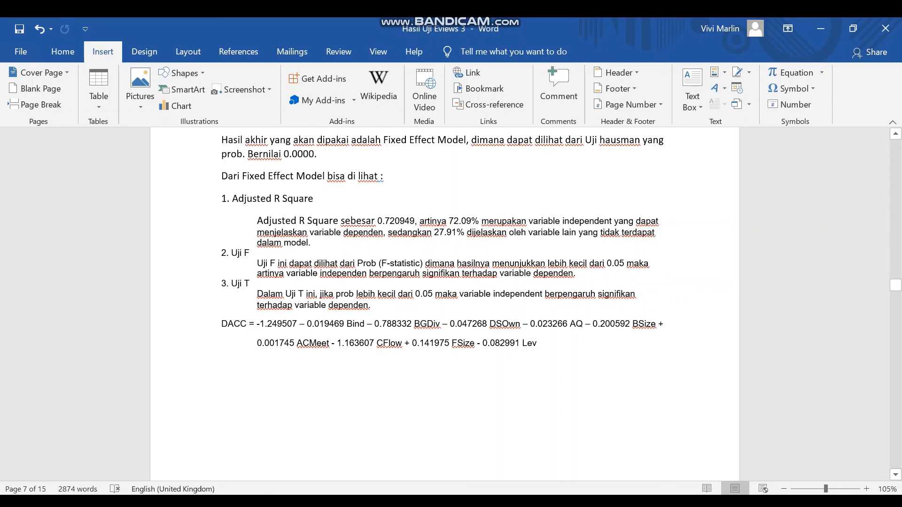
scroll(445, 306, up, 6)
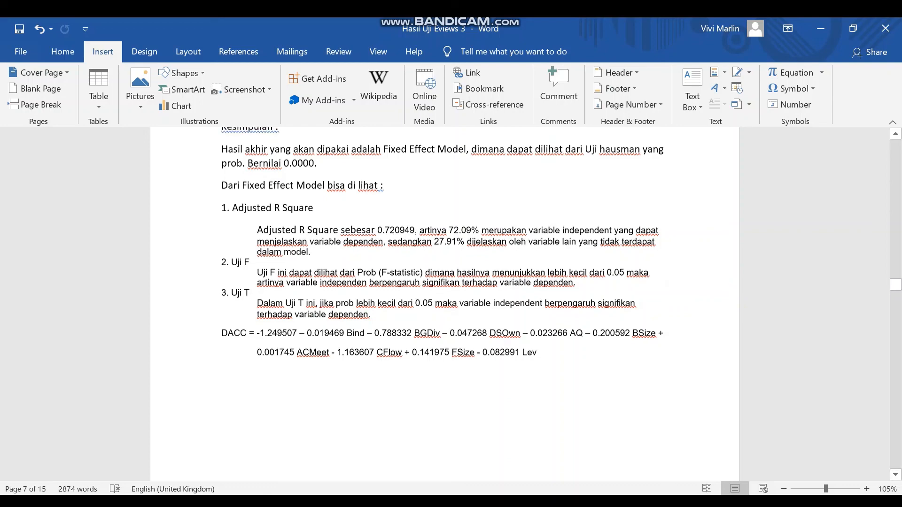
- Examine the Fixed Effect Model output, including its summary statistics, variable coefficients, probabilities and company-level cross effects
scroll(444, 305, up, 8)
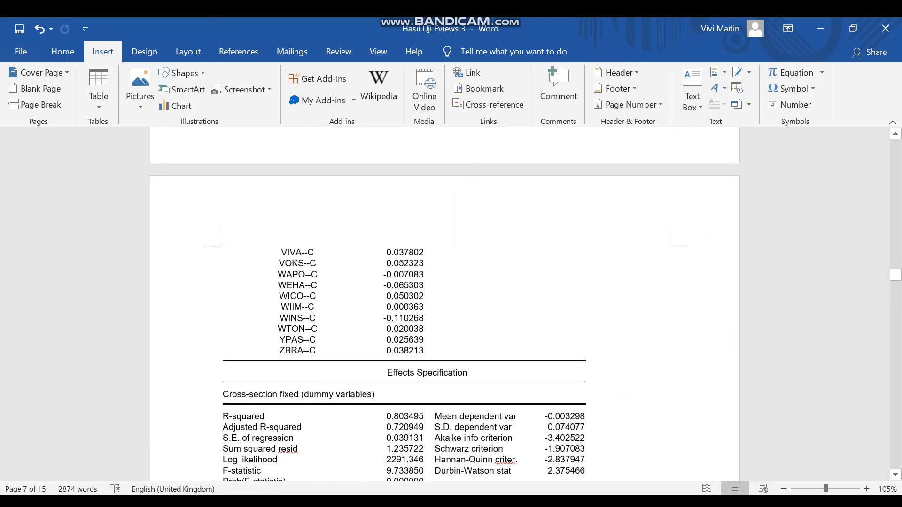
scroll(445, 305, up, 20)
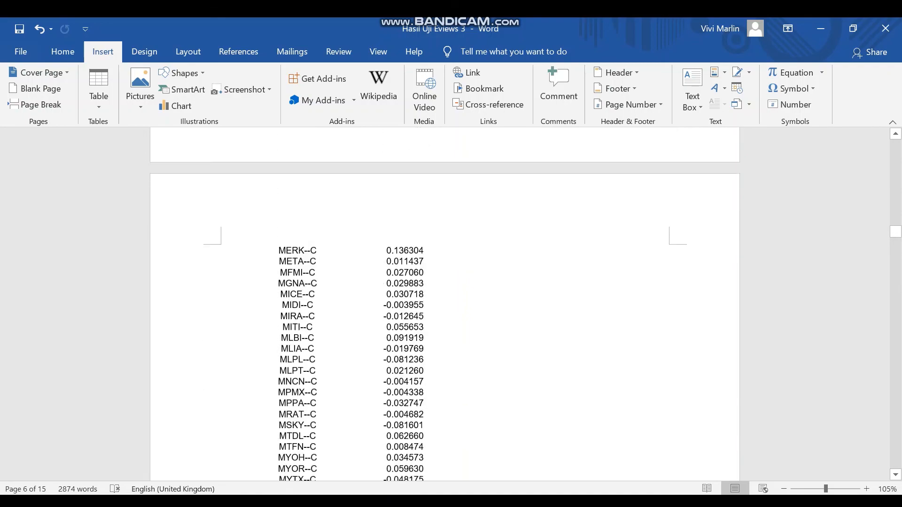
scroll(444, 306, up, 20)
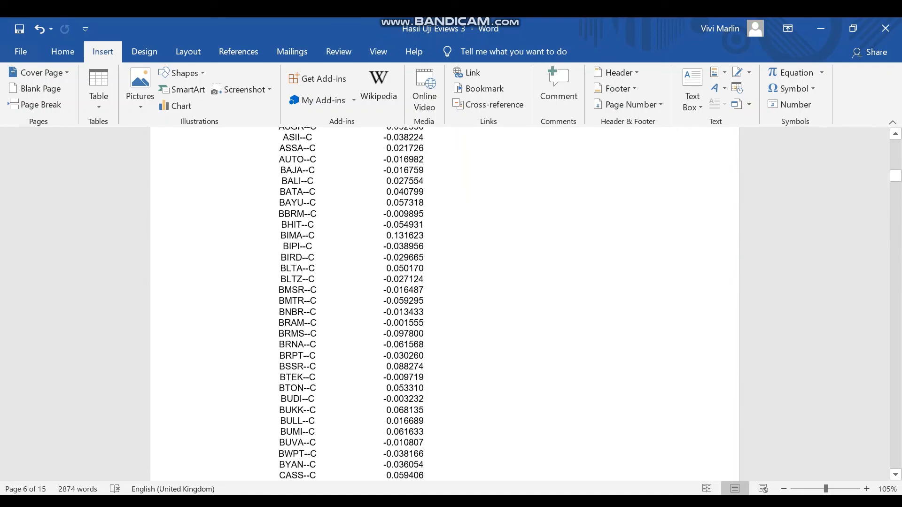
scroll(444, 306, down, 3)
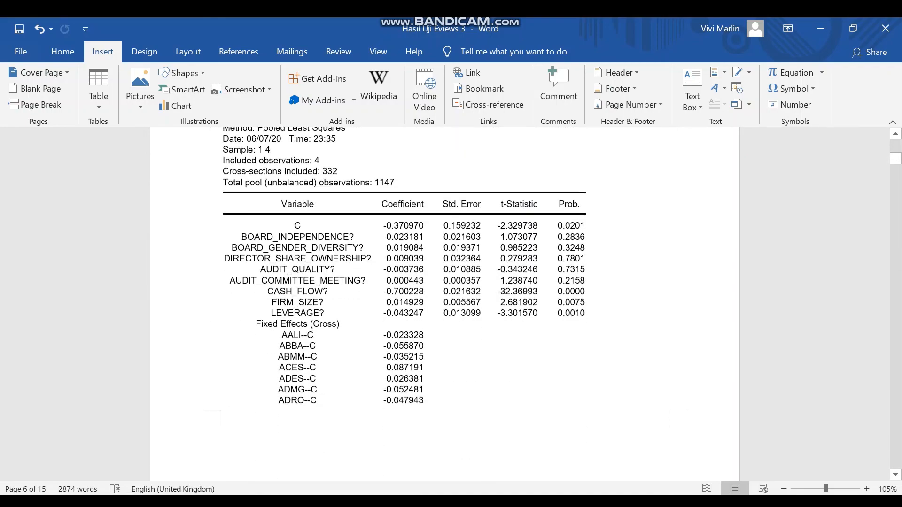
scroll(444, 306, up, 2)
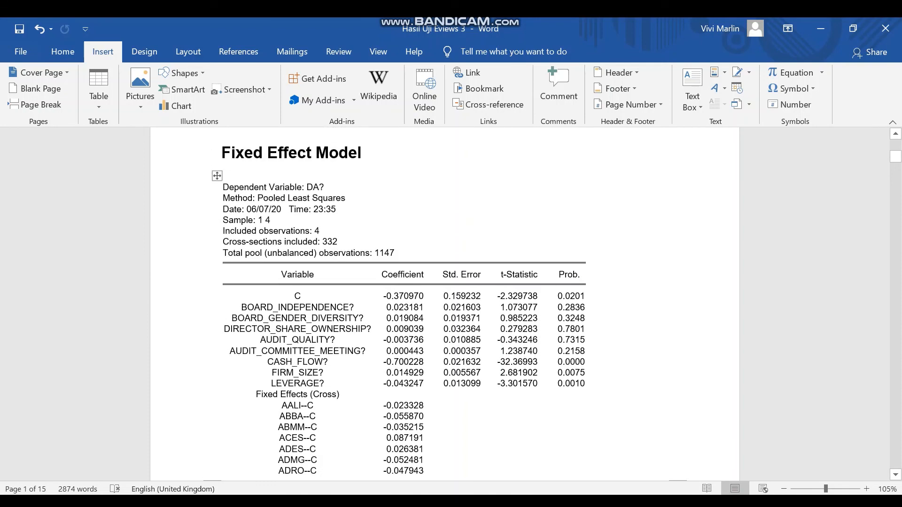
scroll(445, 305, down, 3)
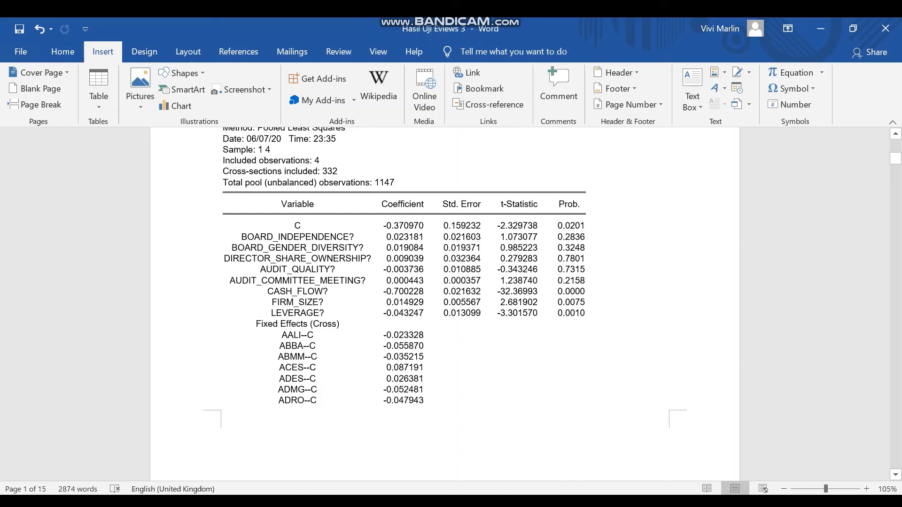
scroll(445, 304, down, 20)
scroll(445, 304, up, 6)
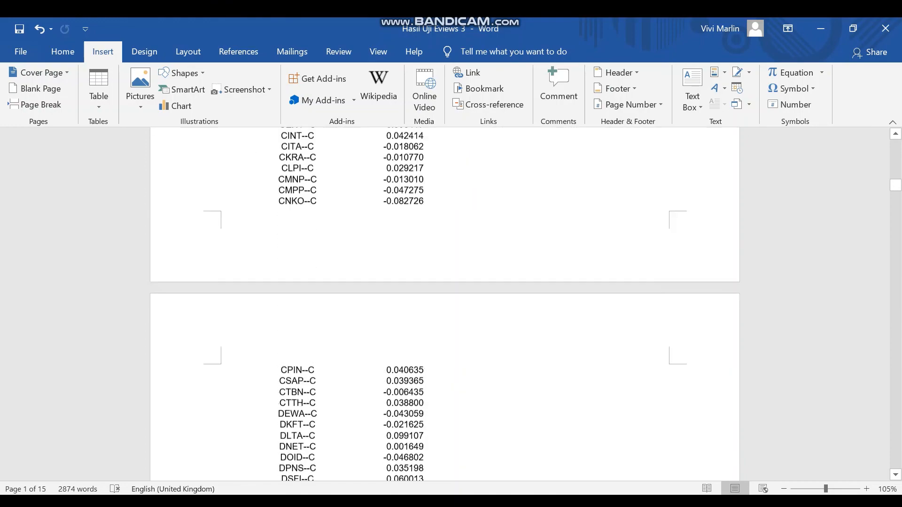
scroll(445, 304, up, 20)
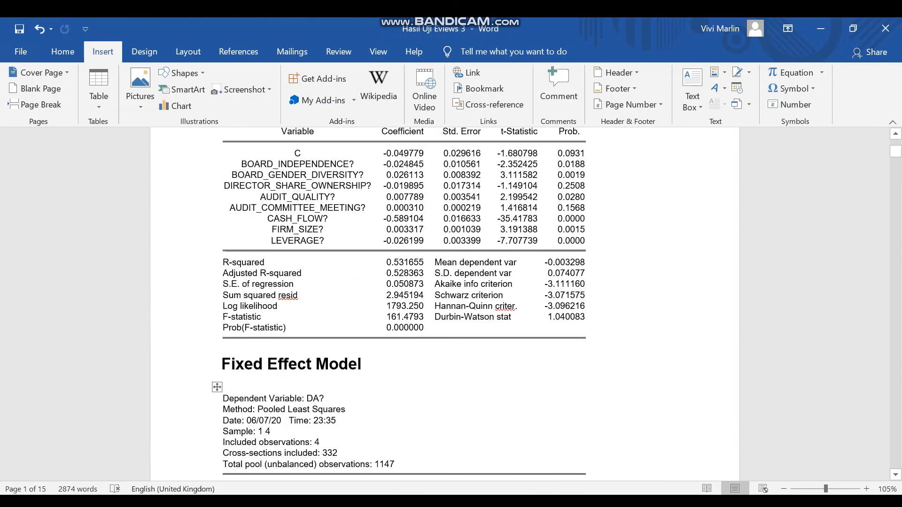
scroll(445, 304, down, 3)
mouse_move(541, 502)
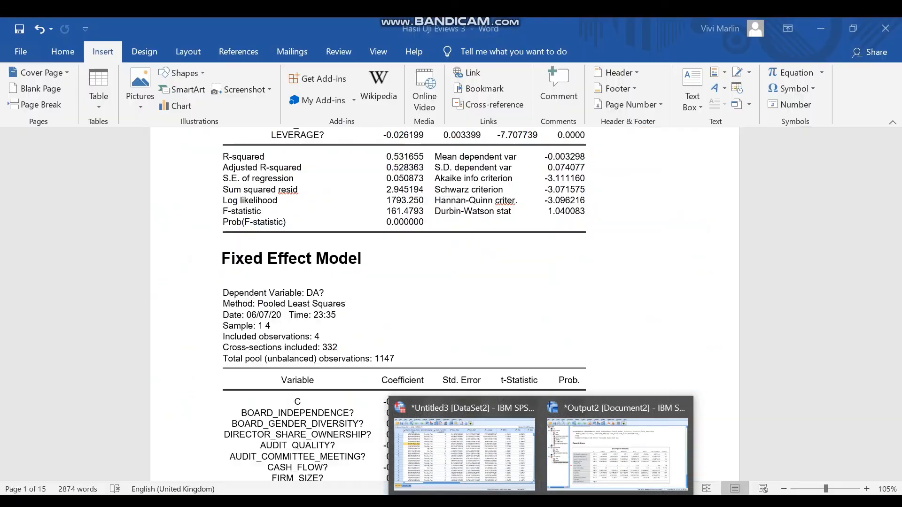
scroll(445, 304, down, 1)
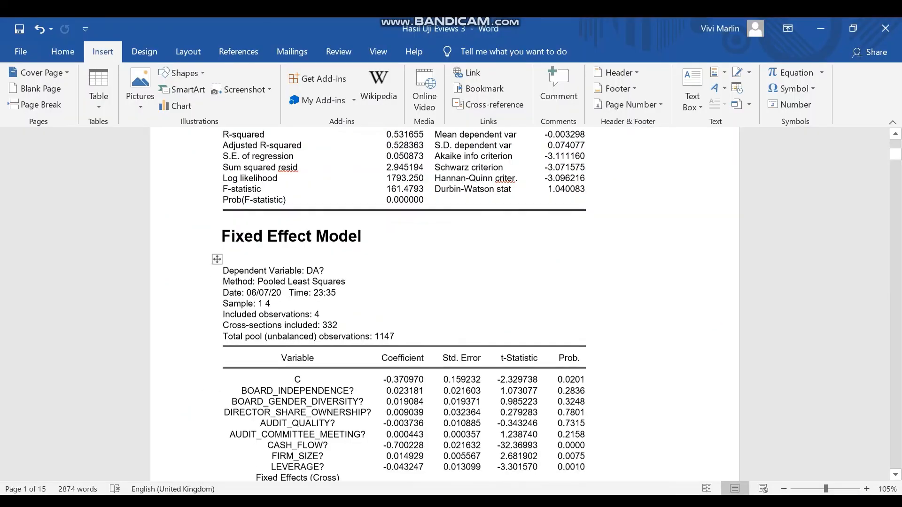
scroll(445, 305, down, 8)
click(568, 501)
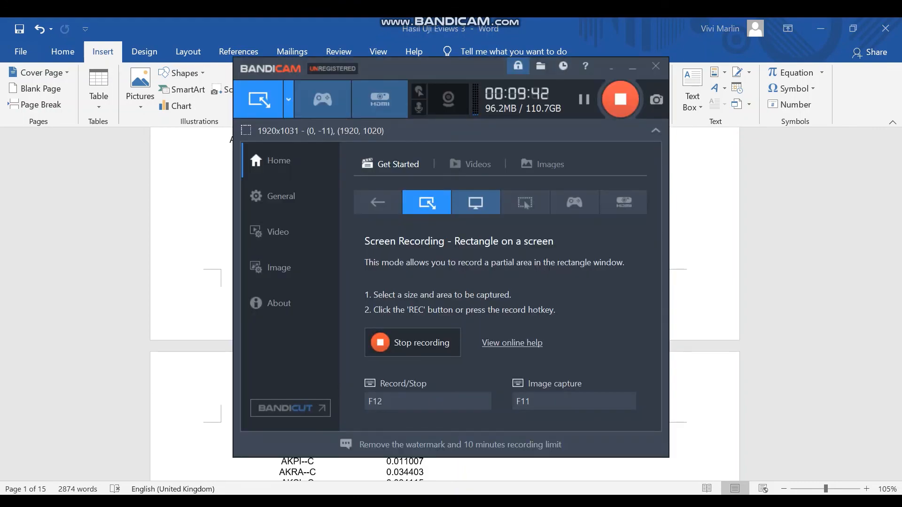